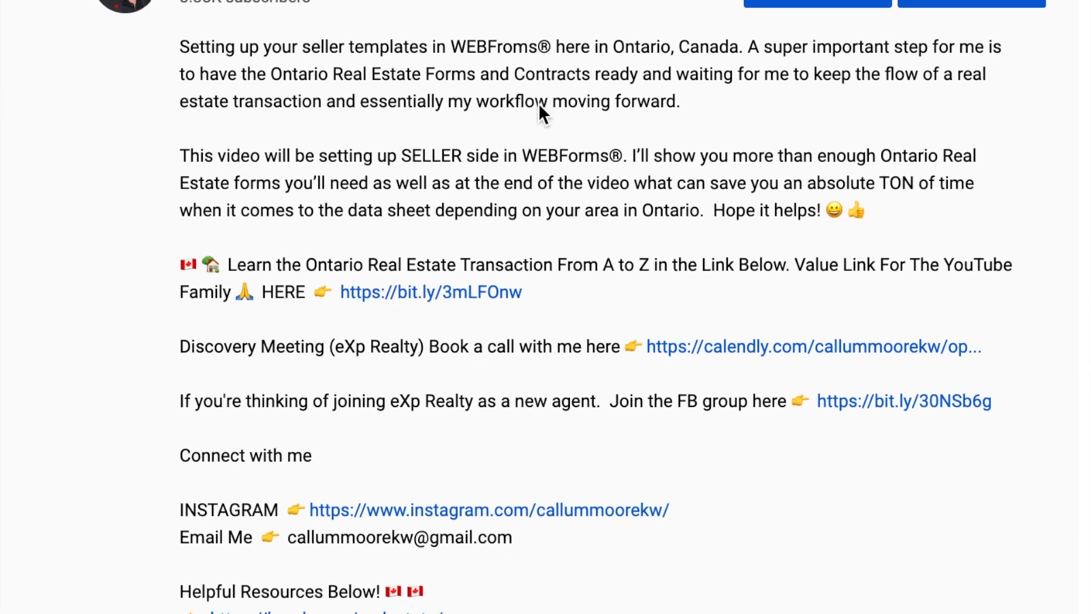
scroll(540, 112, down, 2)
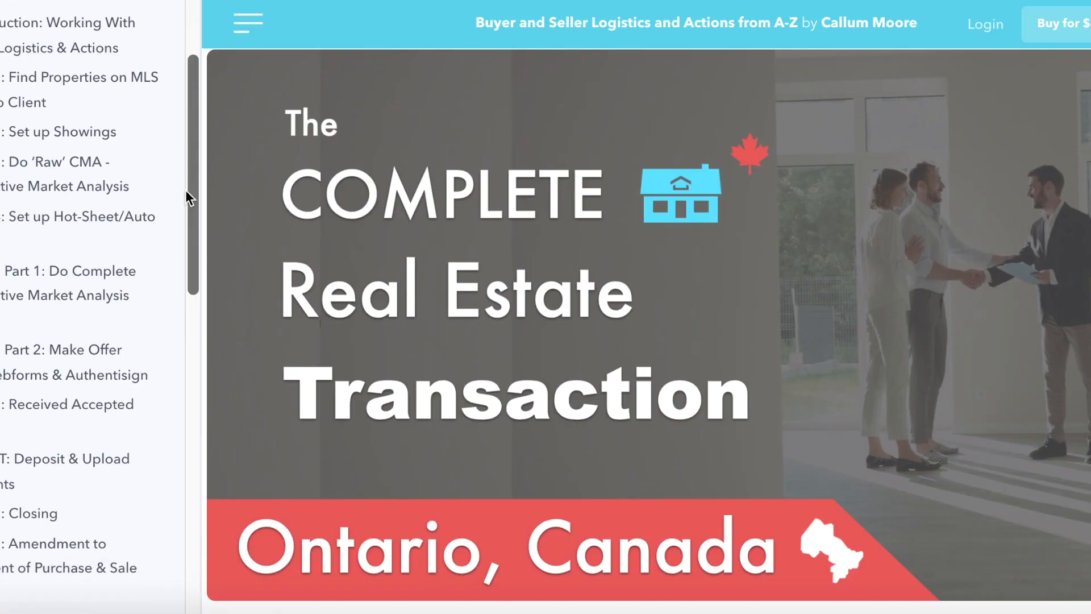
Scroll through the course sales page's buyer and seller checklists.
scroll(90, 322, down, 1)
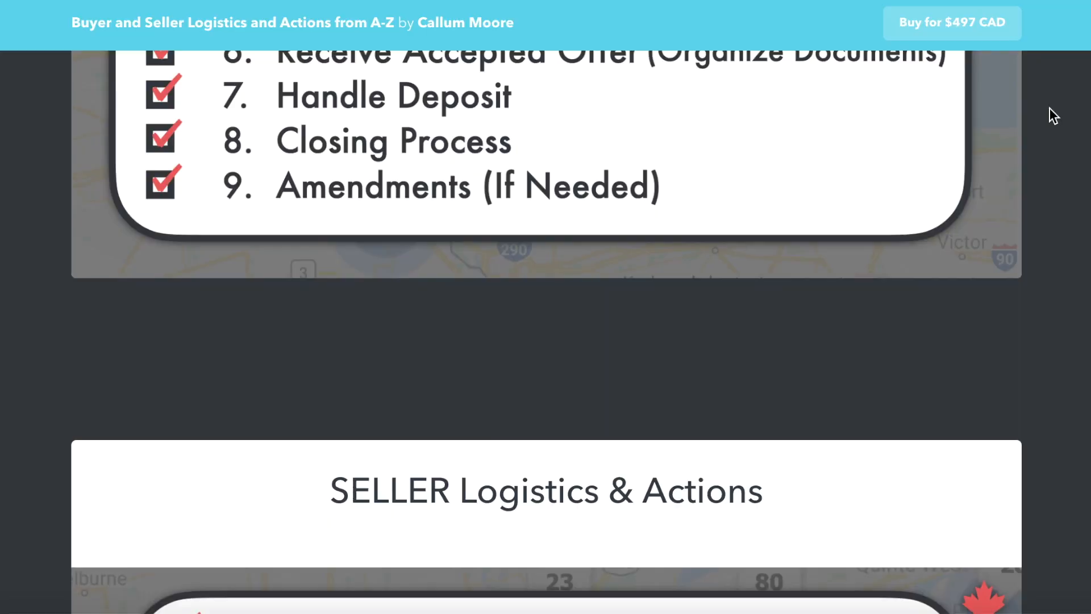
scroll(1049, 108, down, 2)
scroll(1048, 108, down, 5)
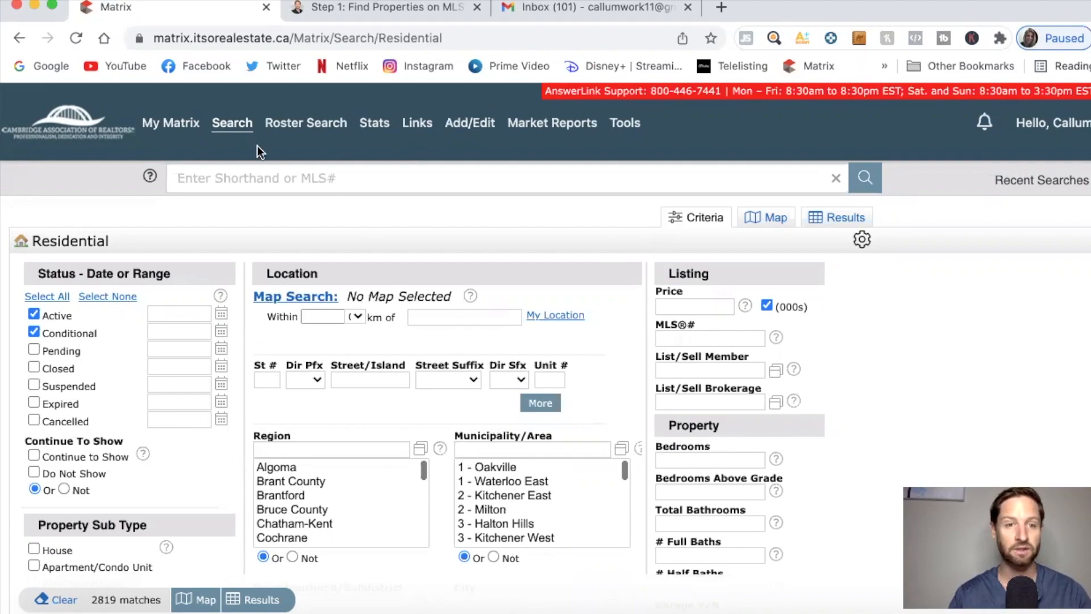
Scroll the Residential search form around its Status section, keeping Active and Conditional checked.
mouse_move(234, 126)
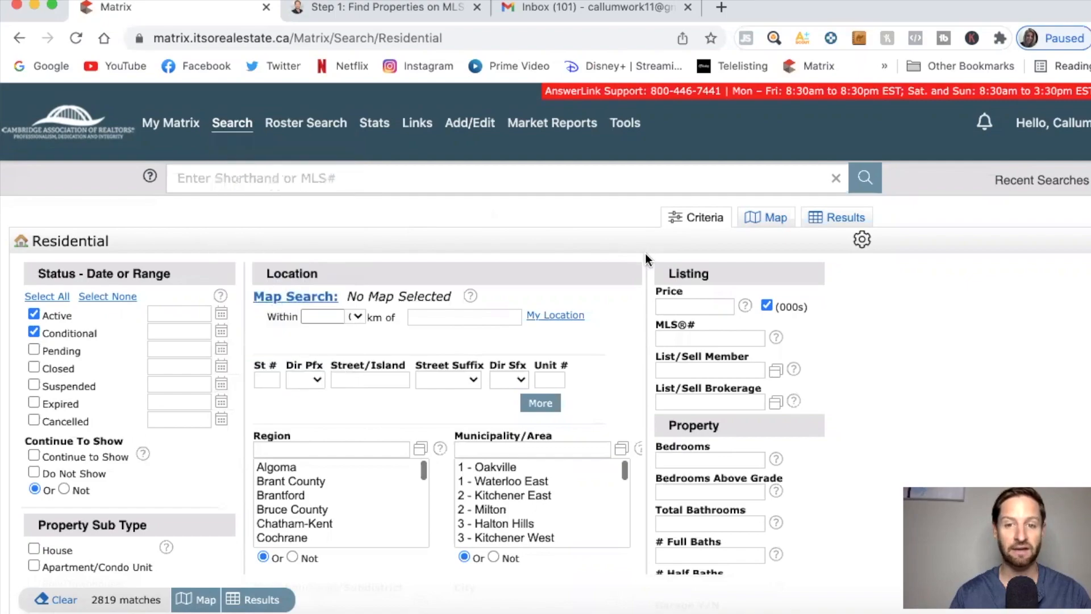
scroll(645, 253, down, 1)
scroll(645, 253, up, 1)
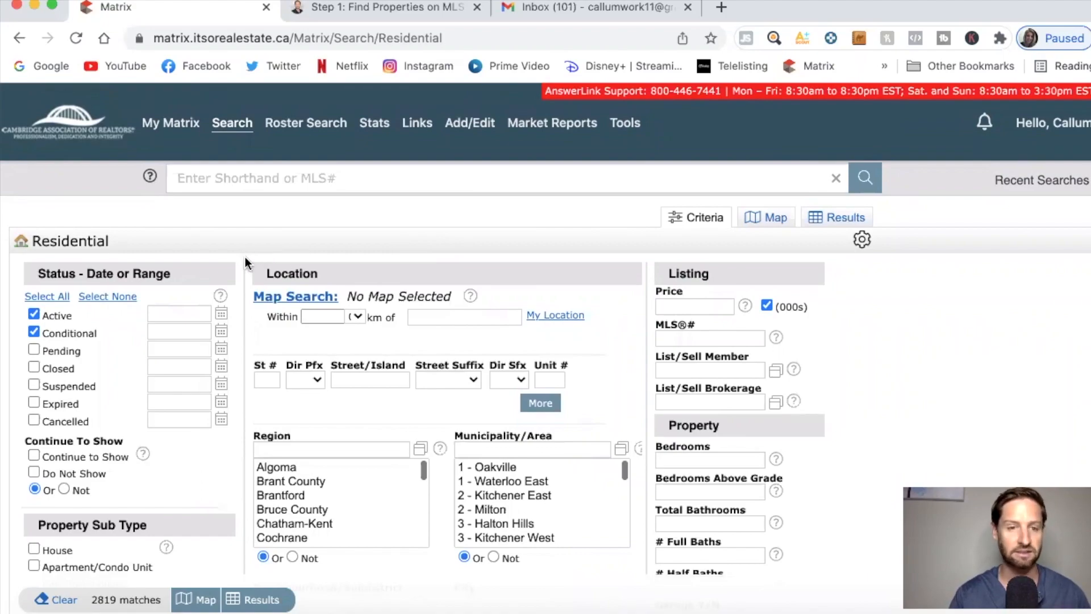
scroll(246, 263, down, 1)
scroll(246, 263, up, 1)
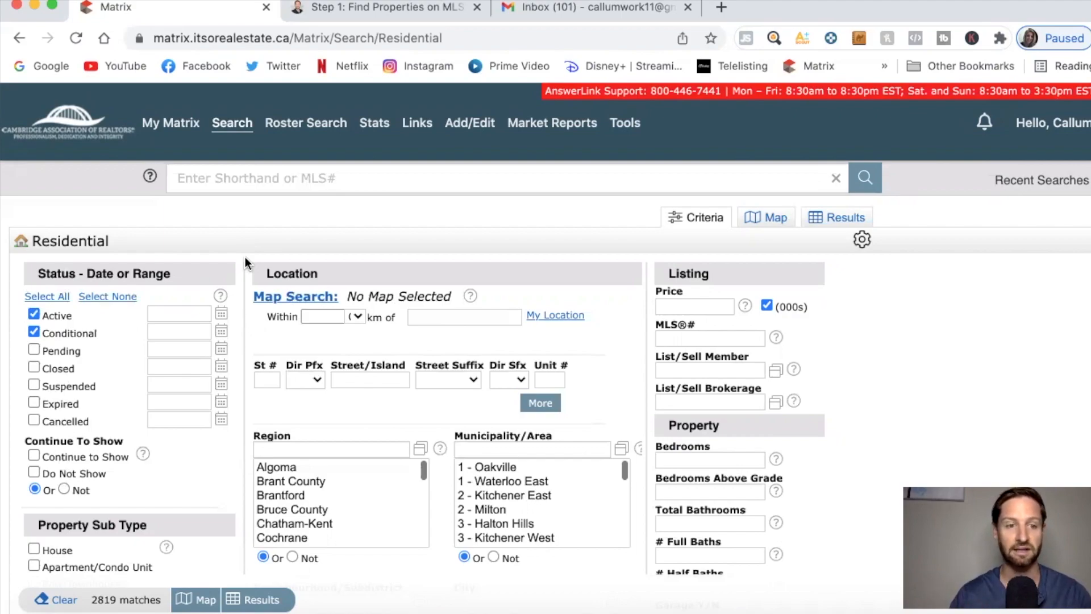
scroll(244, 256, down, 1)
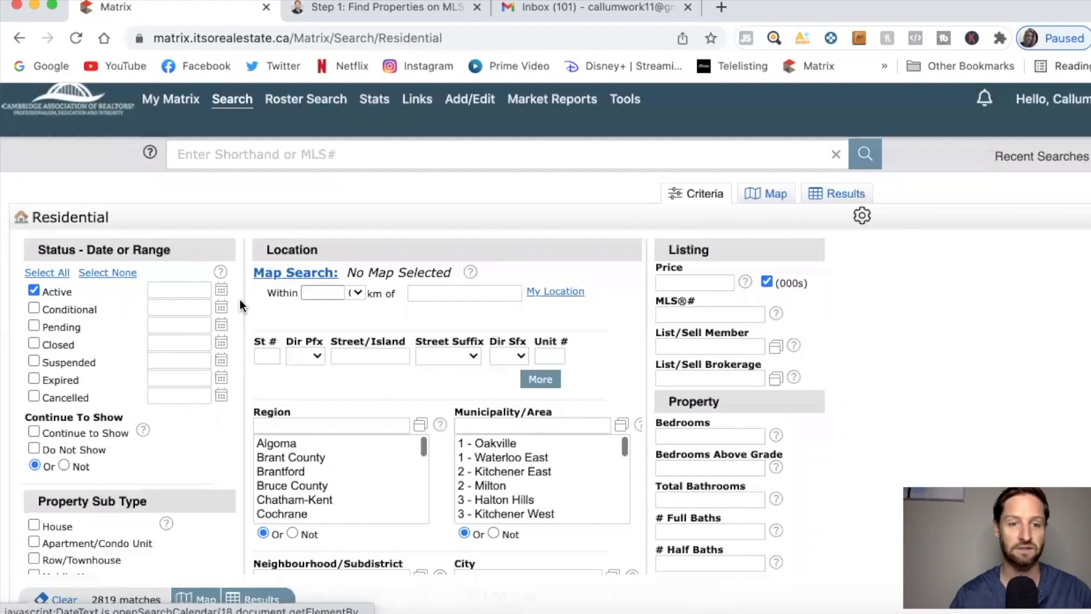
Filter the search to House sub type, Detached, and Freehold/None common interest.
scroll(243, 310, down, 2)
scroll(243, 309, down, 5)
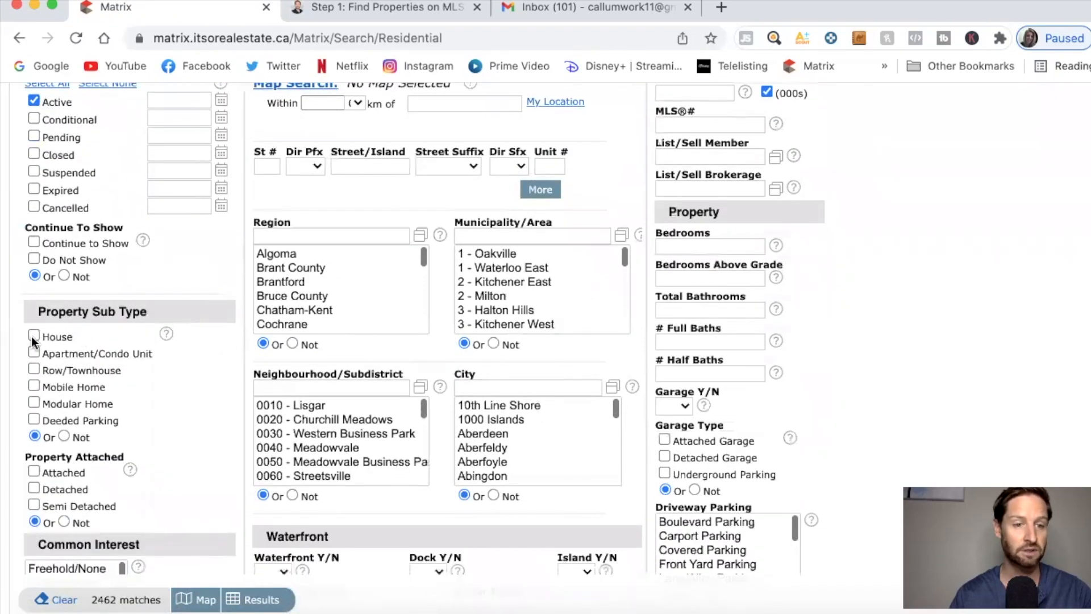
click(32, 336)
scroll(240, 368, down, 3)
scroll(240, 368, down, 2)
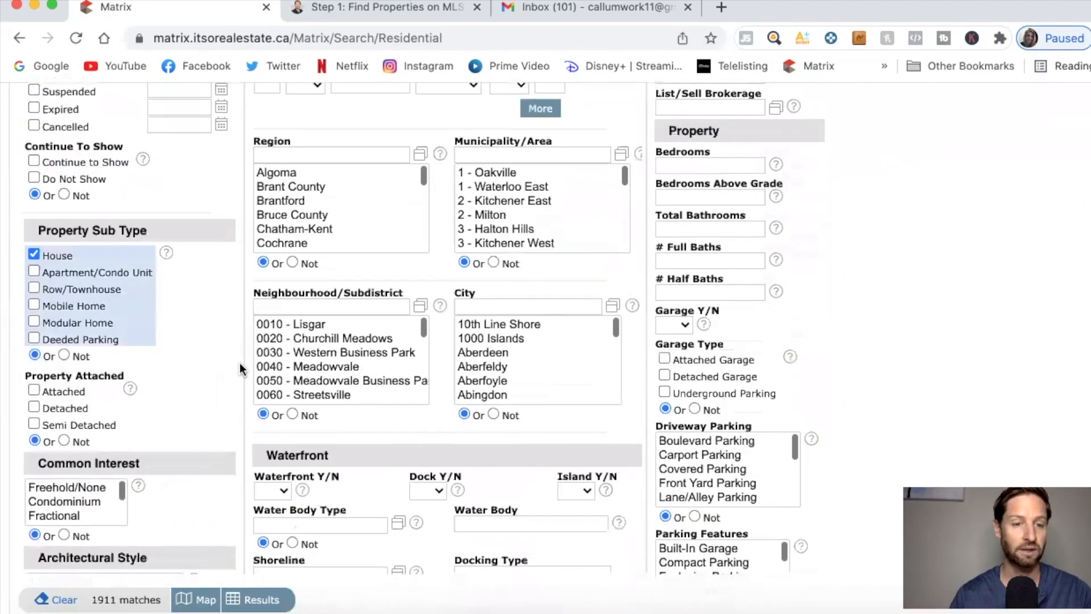
click(34, 385)
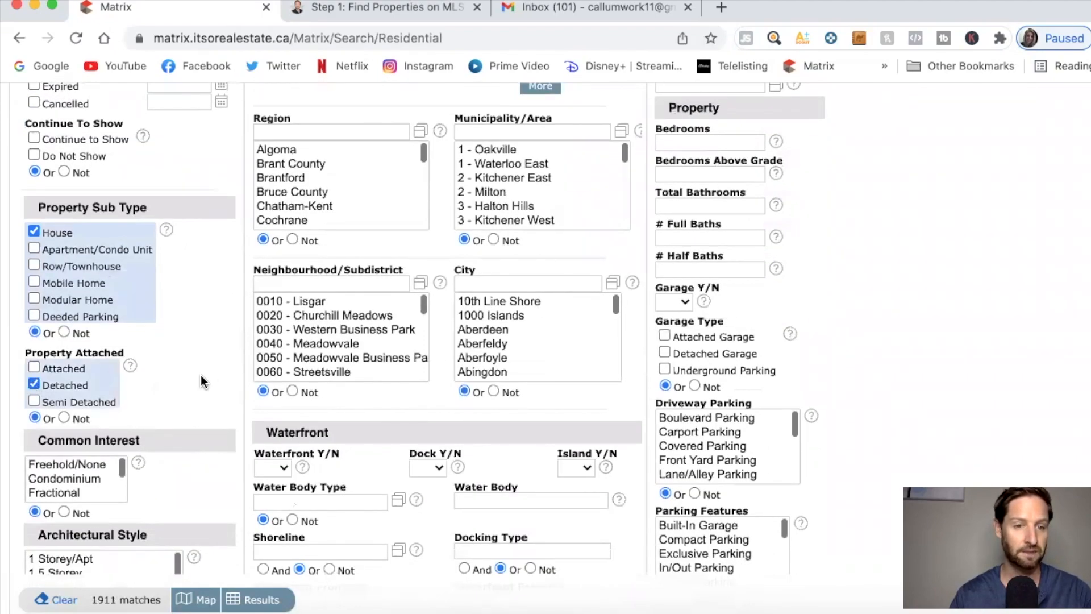
scroll(248, 382, down, 3)
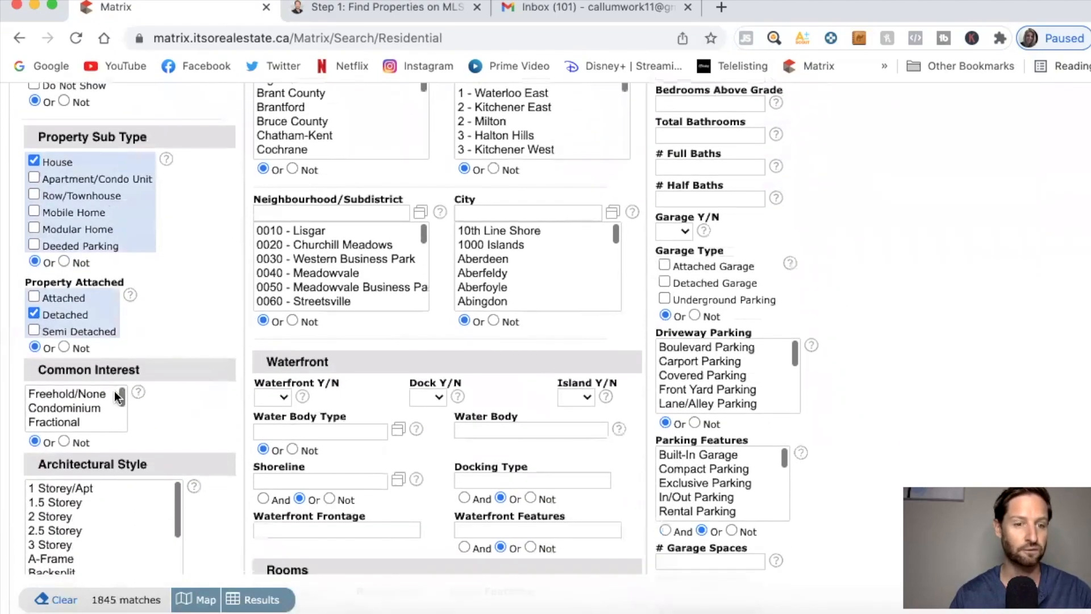
click(100, 398)
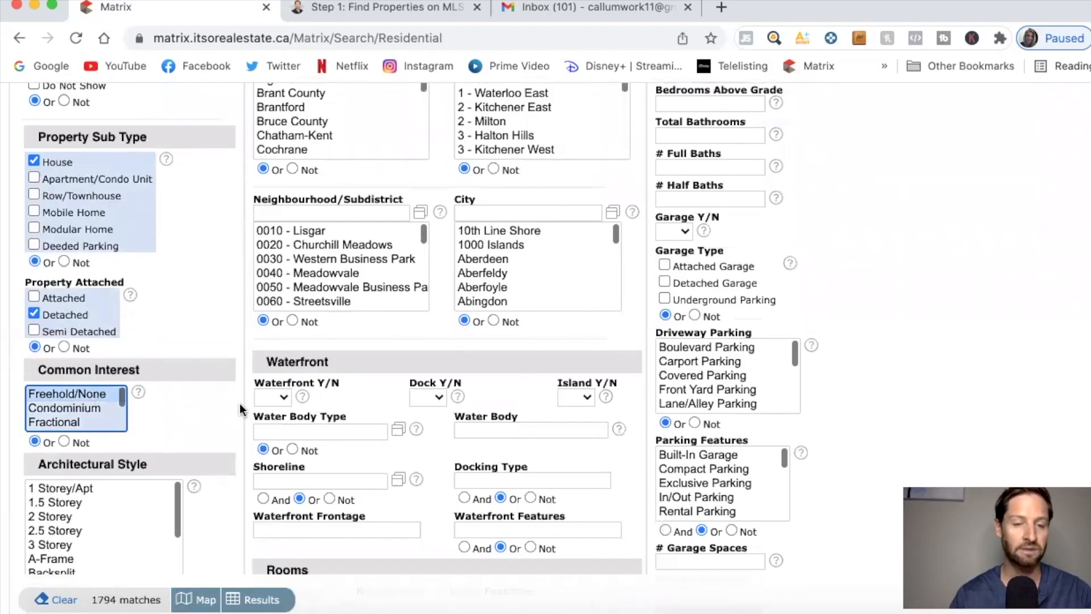
scroll(239, 407, down, 6)
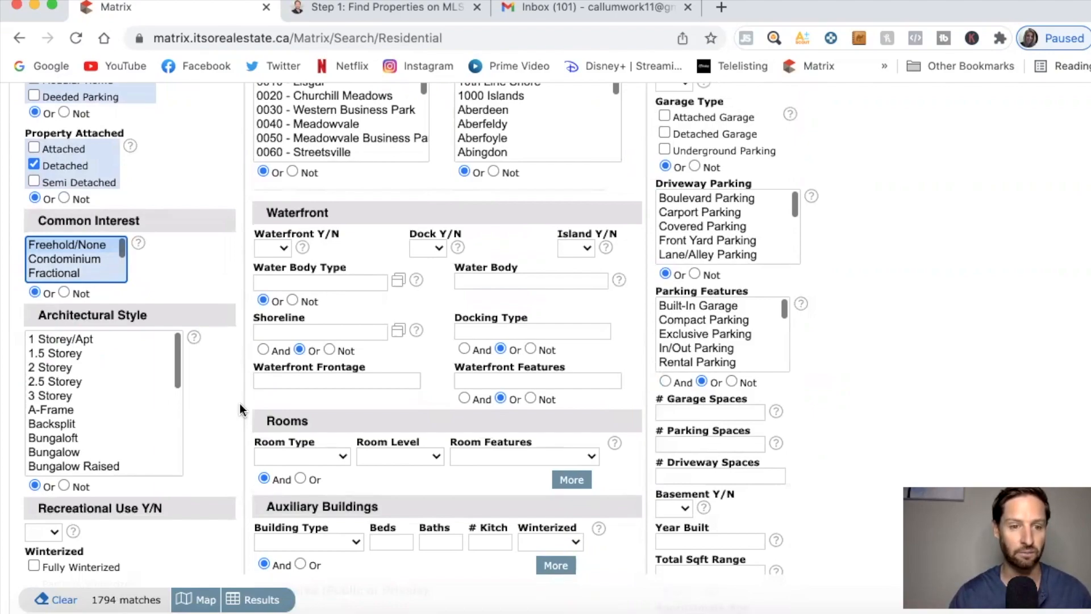
Try several architectural styles, then clear the Architectural Style selection.
click(86, 340)
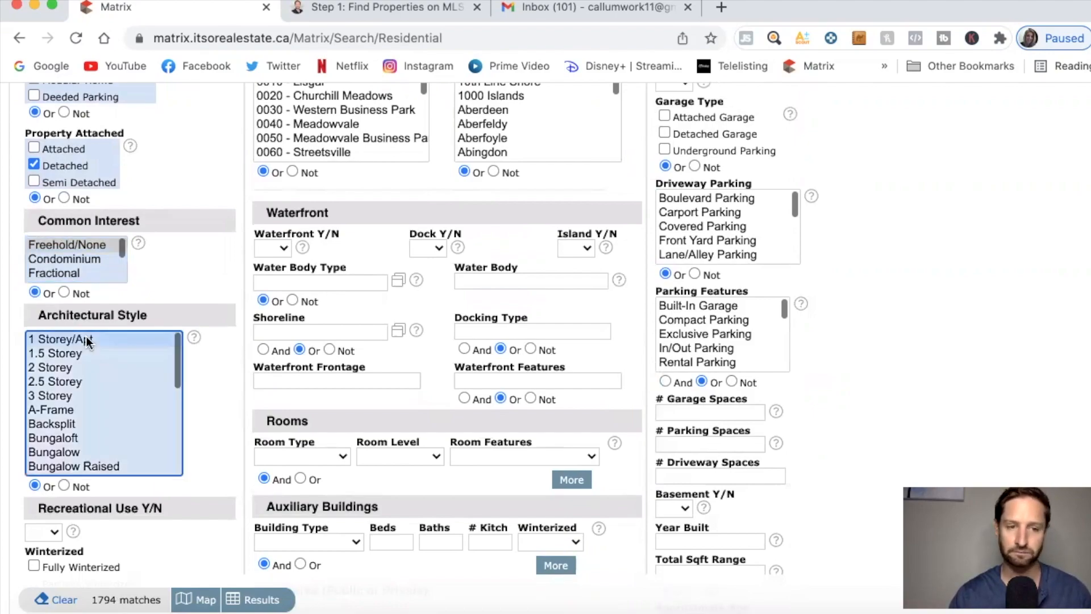
shift+click(68, 397)
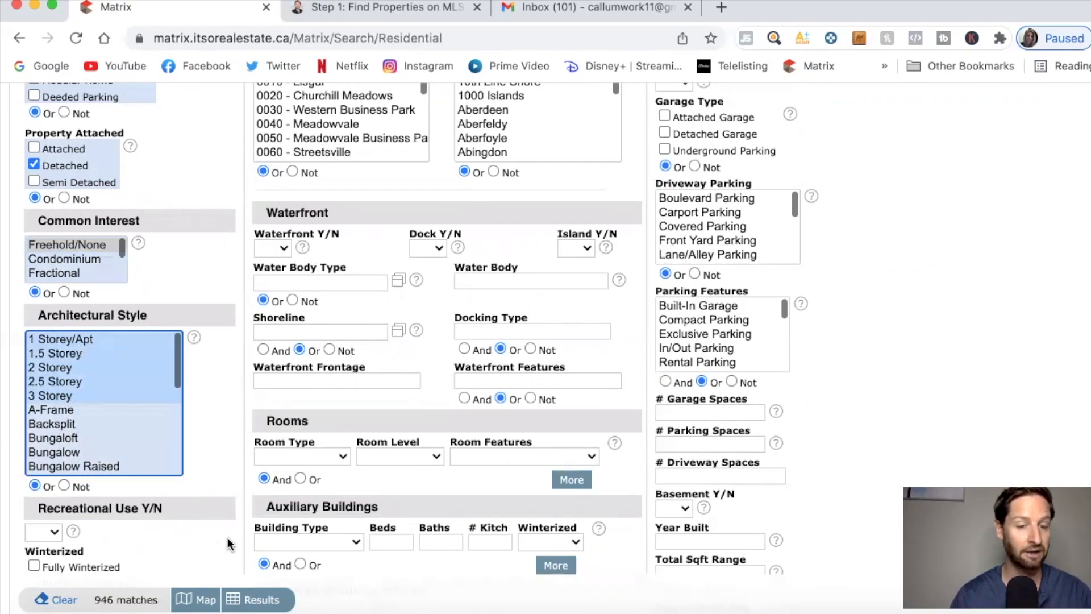
click(109, 409)
click(91, 354)
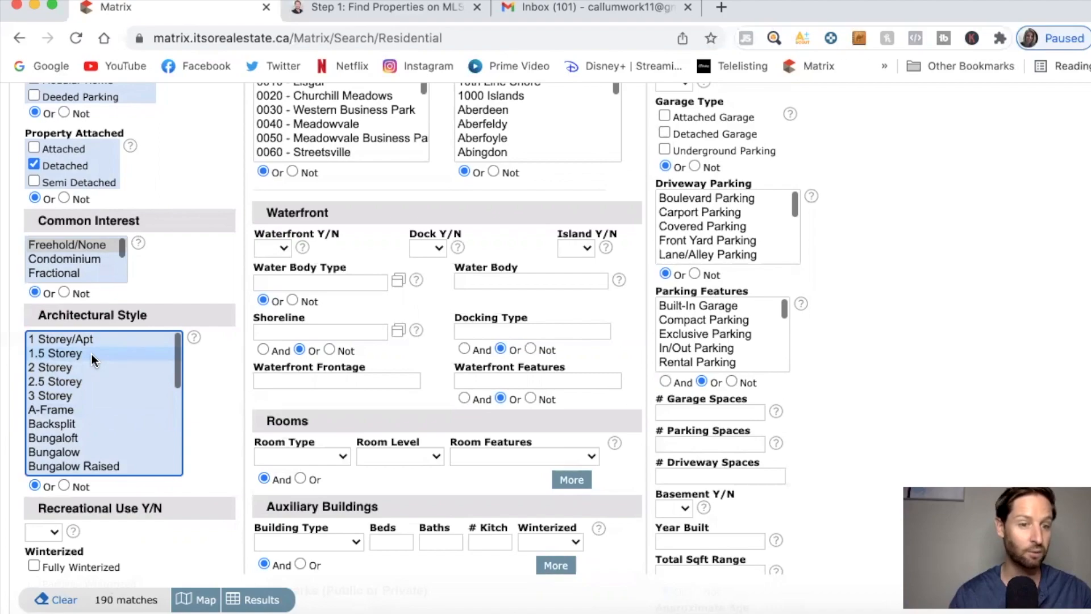
super+click(75, 438)
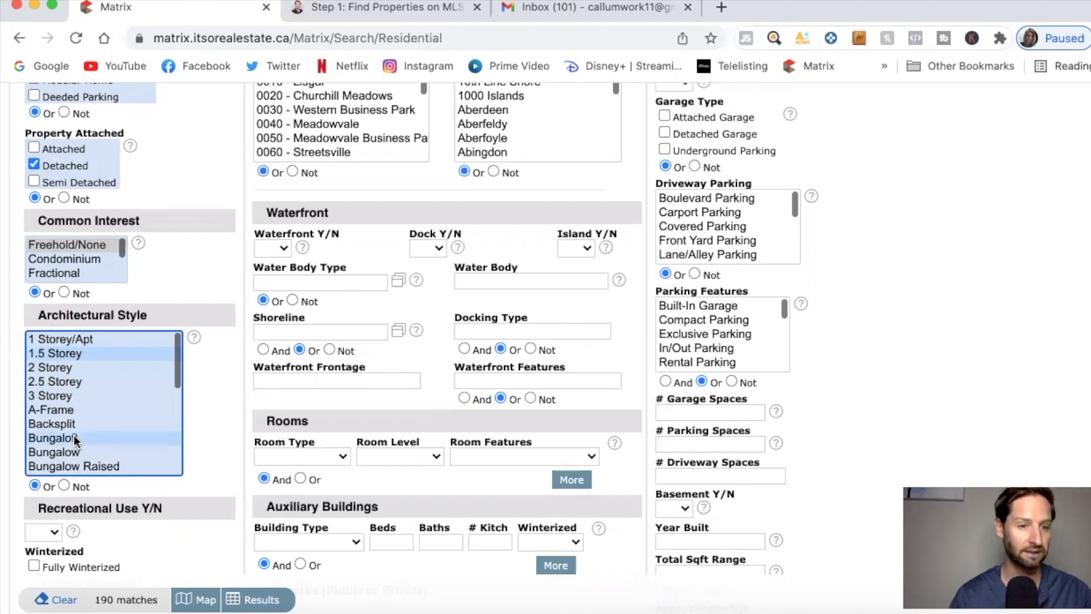
super+click(75, 438)
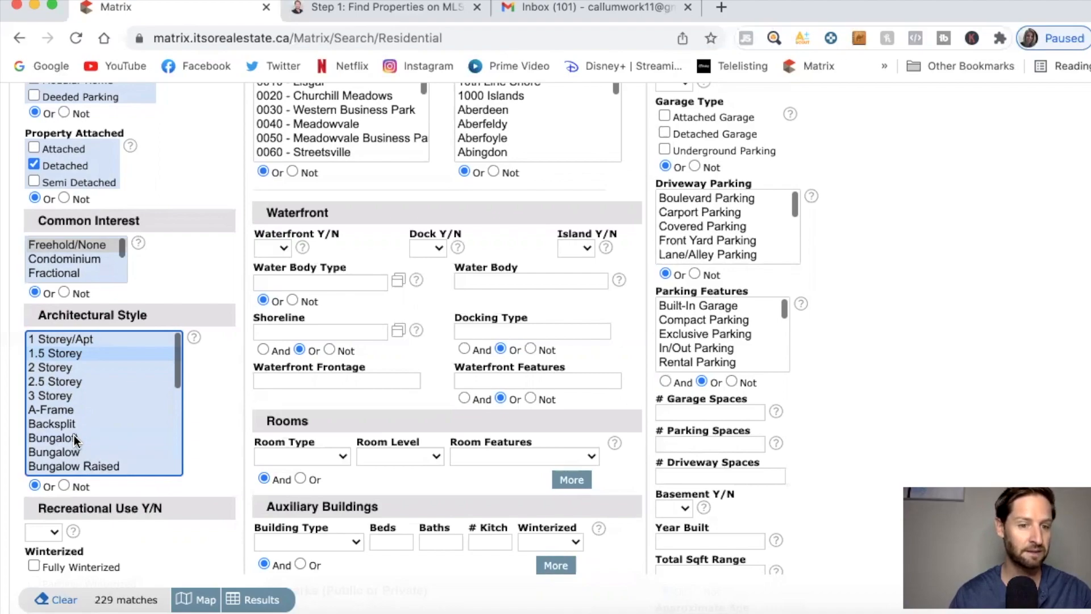
super+click(74, 353)
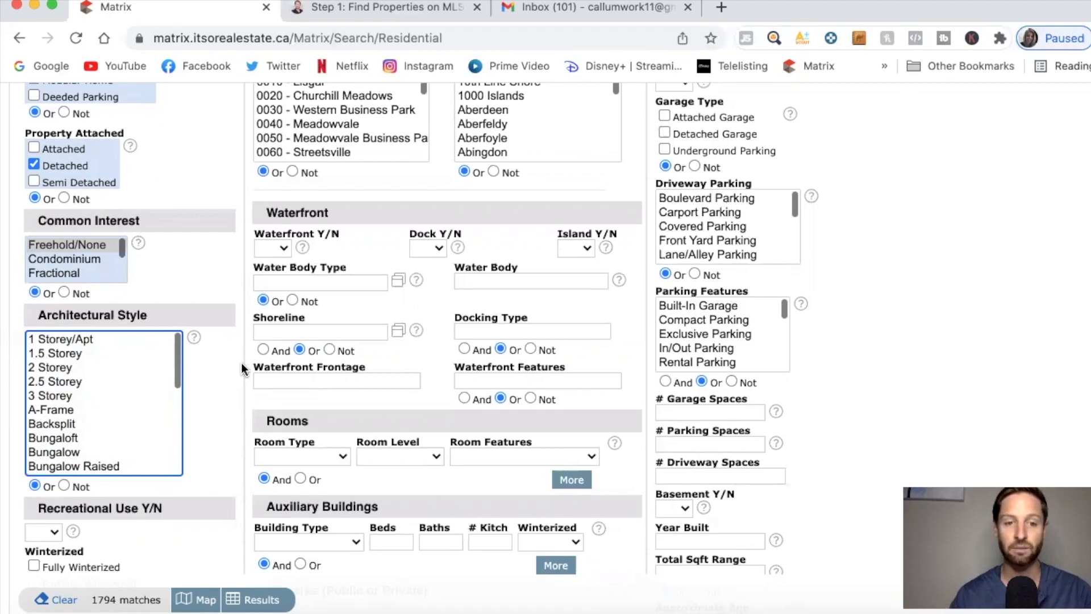
Enter a price range of 750-850 (in thousands) in the Listing Price field.
scroll(241, 362, up, 1)
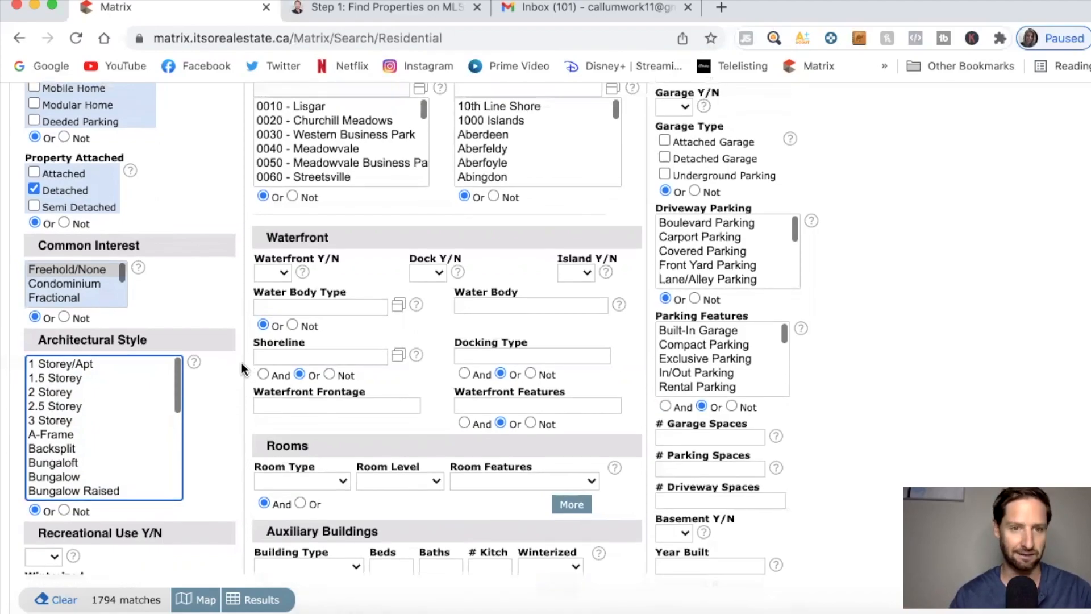
scroll(241, 368, down, 1)
scroll(241, 368, up, 10)
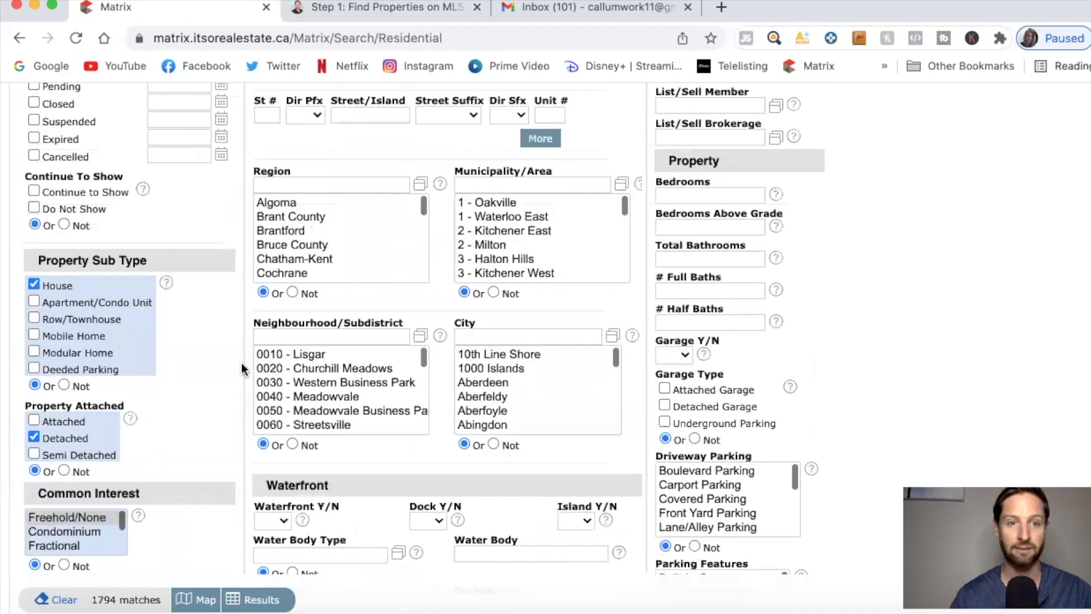
scroll(241, 369, up, 6)
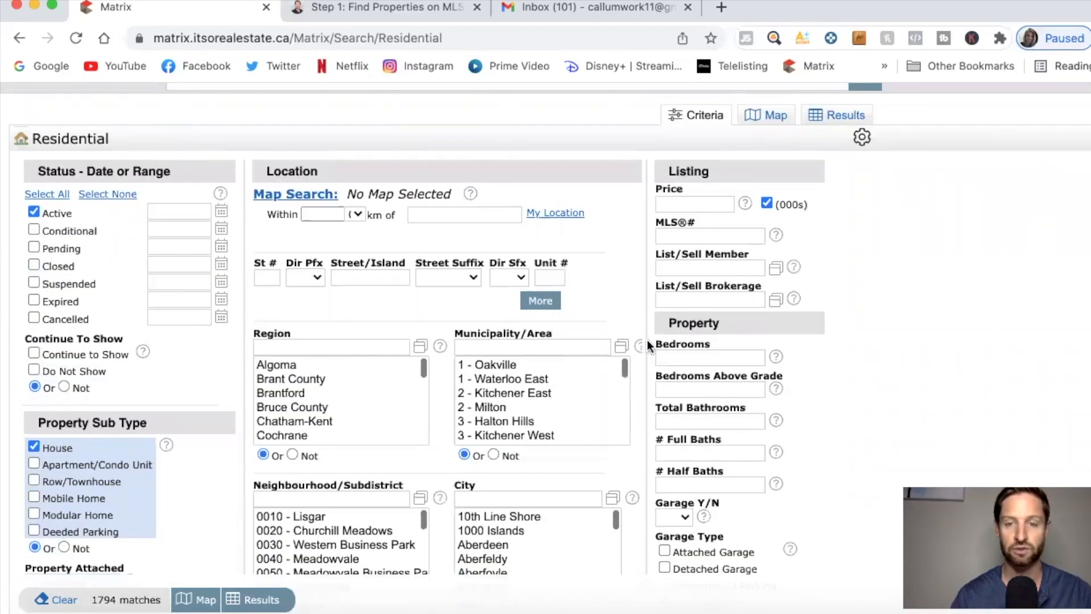
scroll(647, 340, up, 3)
scroll(646, 339, down, 1)
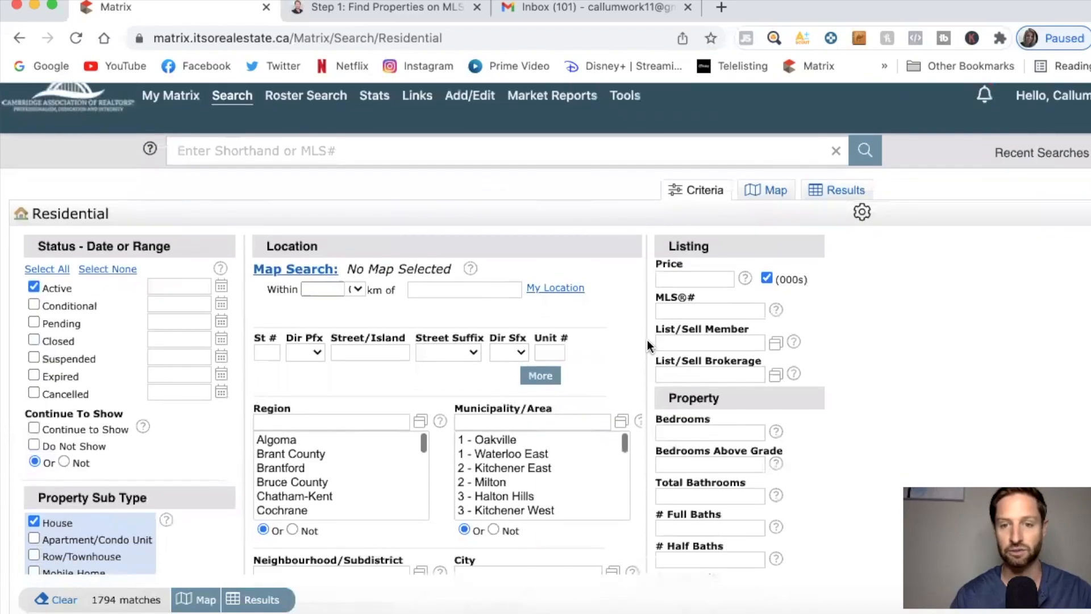
click(683, 279)
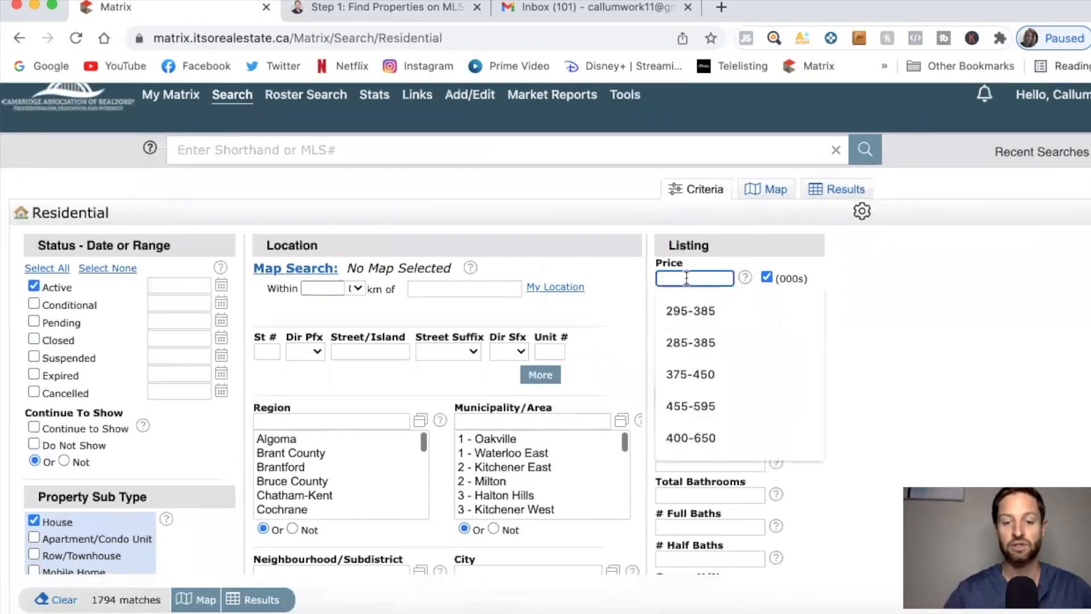
text(750-850)
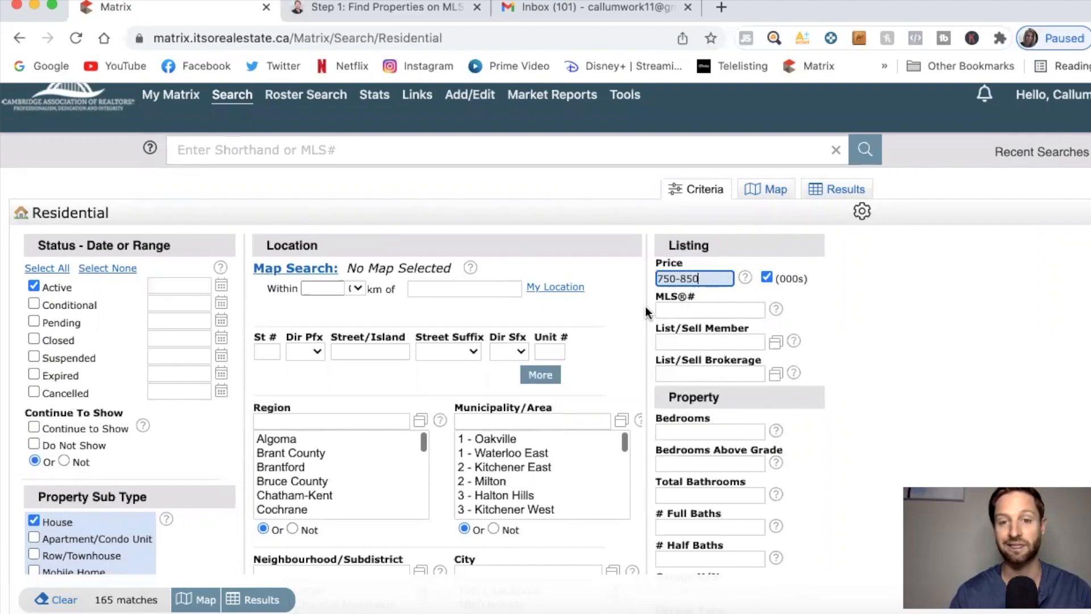
scroll(645, 305, down, 3)
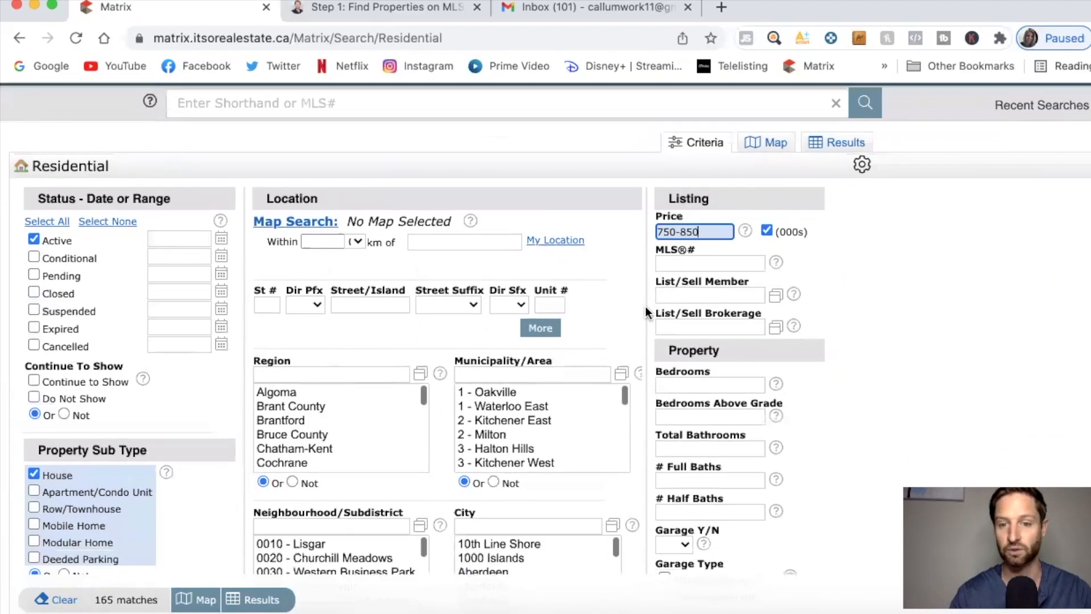
scroll(645, 306, down, 3)
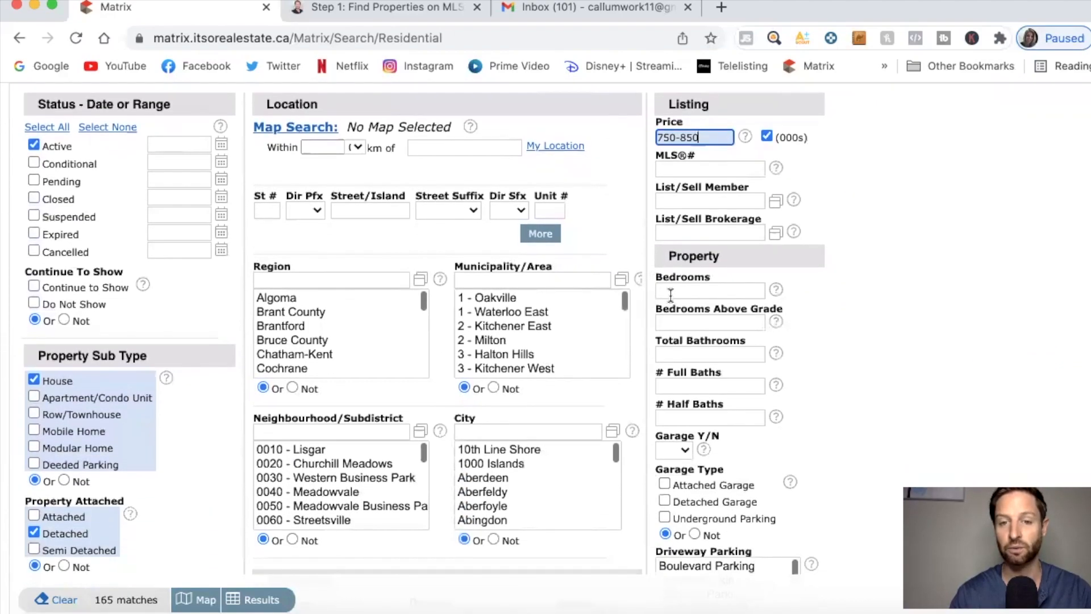
Require 3+ bedrooms and 2+ total bathrooms.
click(672, 291)
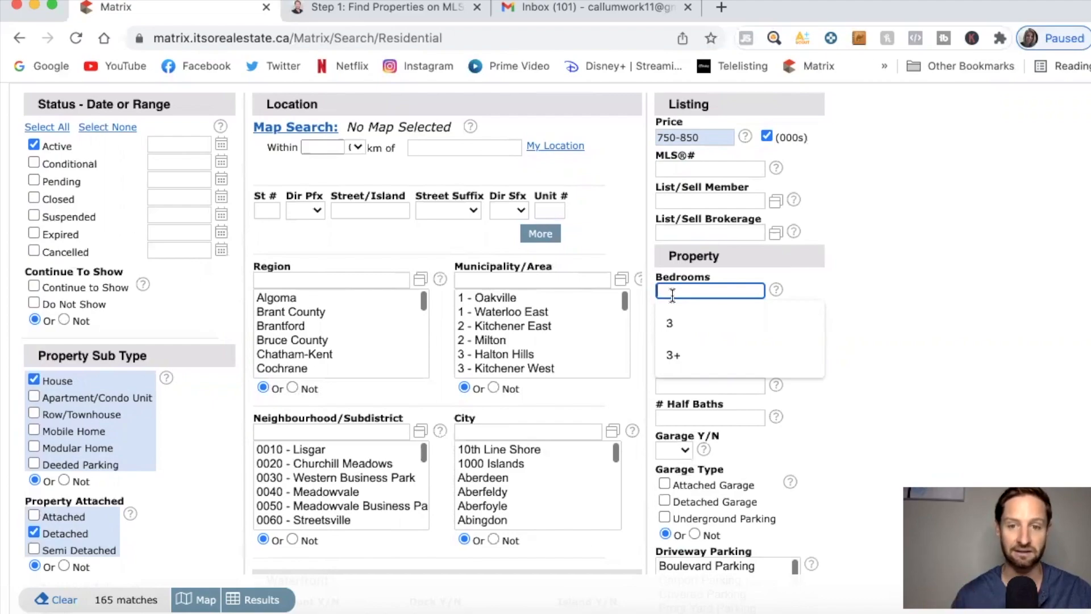
click(673, 354)
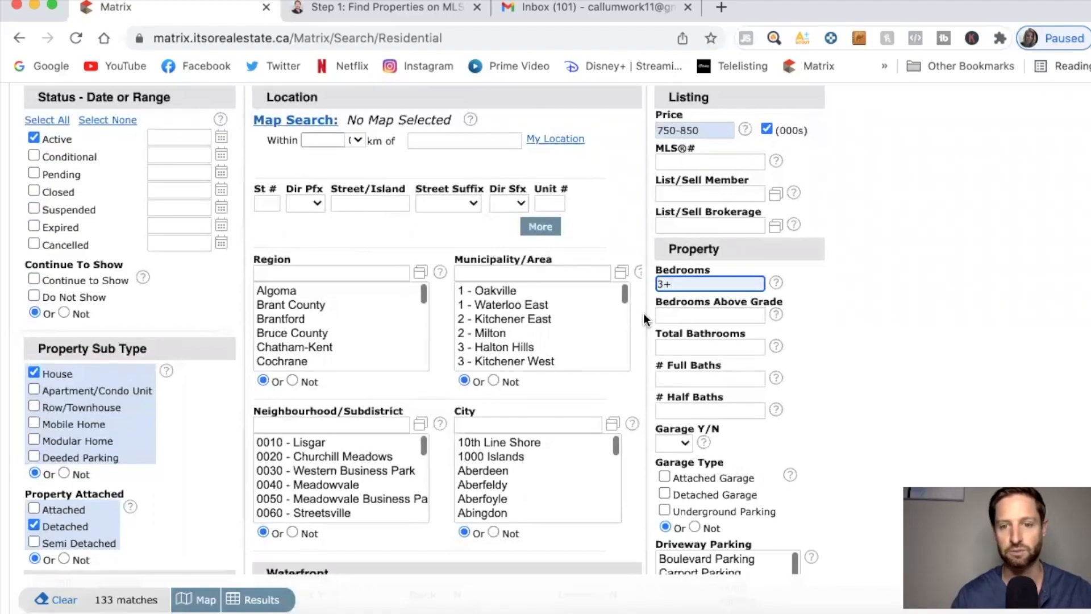
scroll(644, 312, down, 2)
click(680, 304)
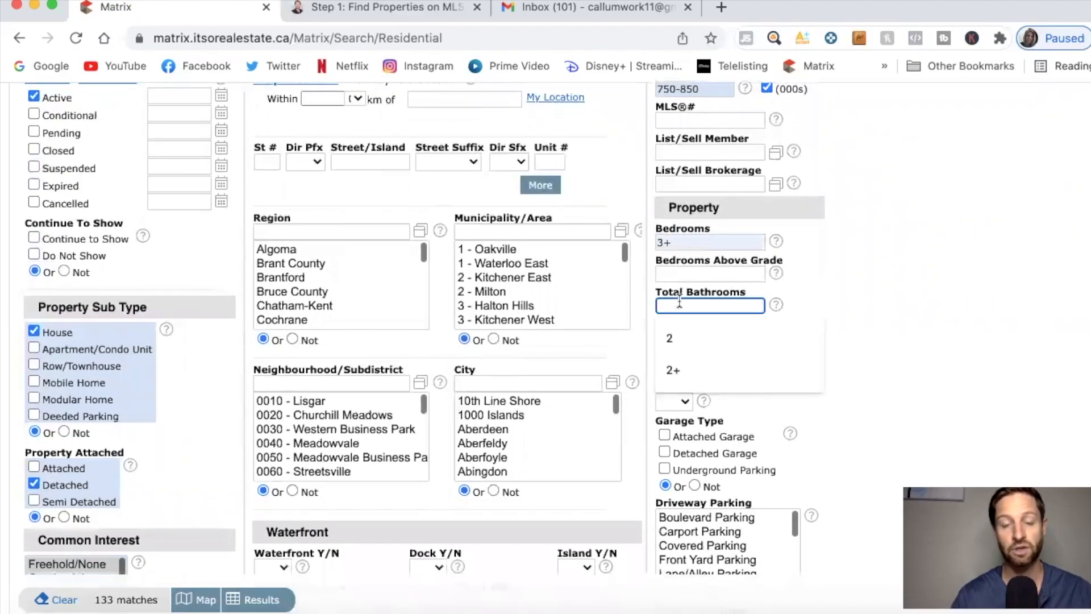
click(673, 340)
click(673, 369)
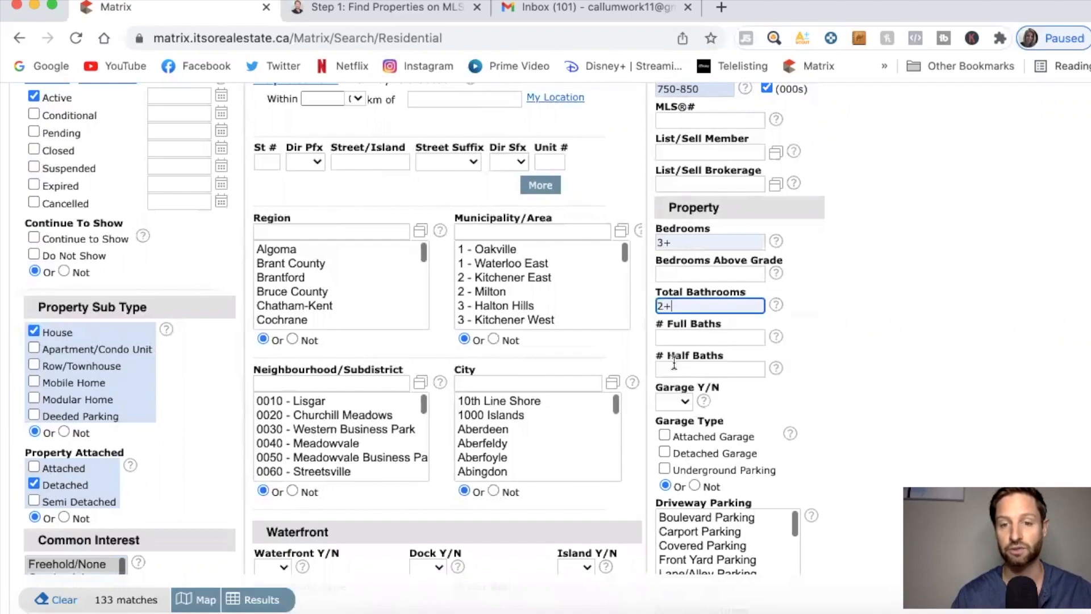
scroll(645, 319, down, 1)
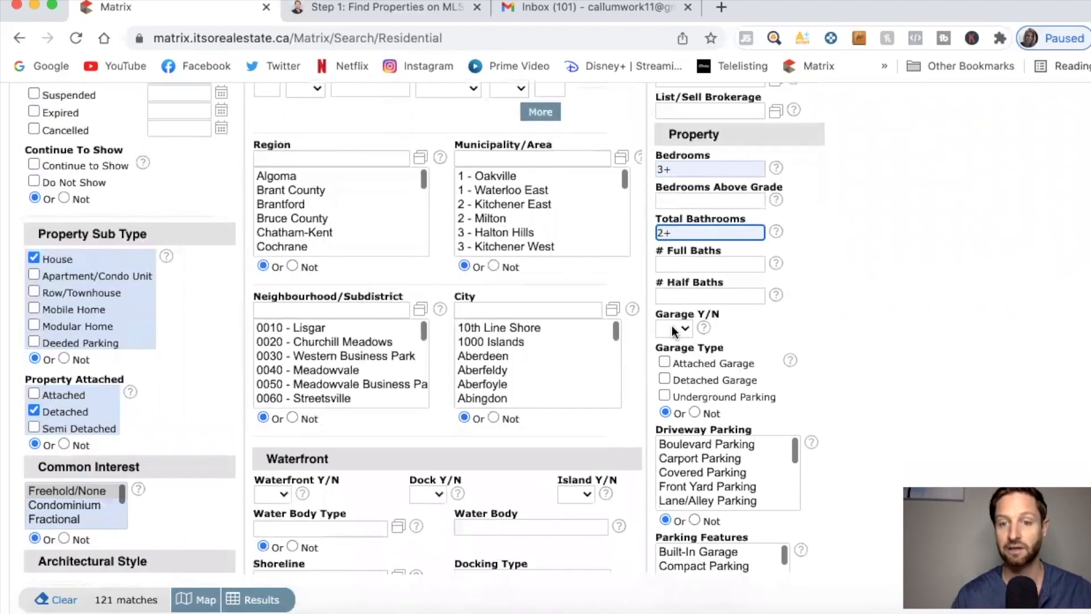
Set Garage Y/N to Yes and review the remaining criteria fields.
click(678, 326)
click(677, 343)
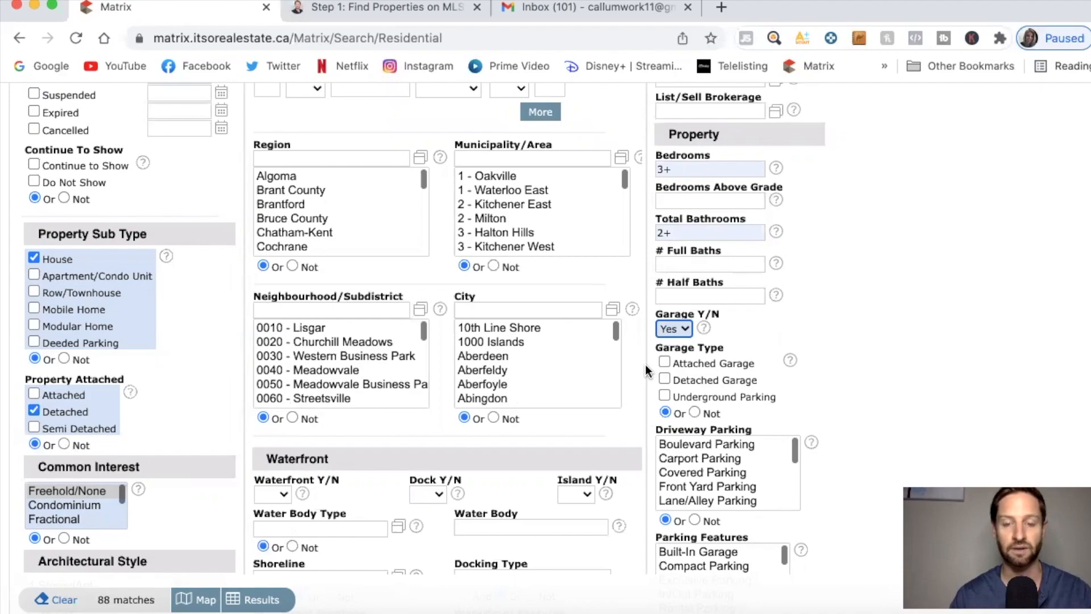
scroll(645, 364, down, 1)
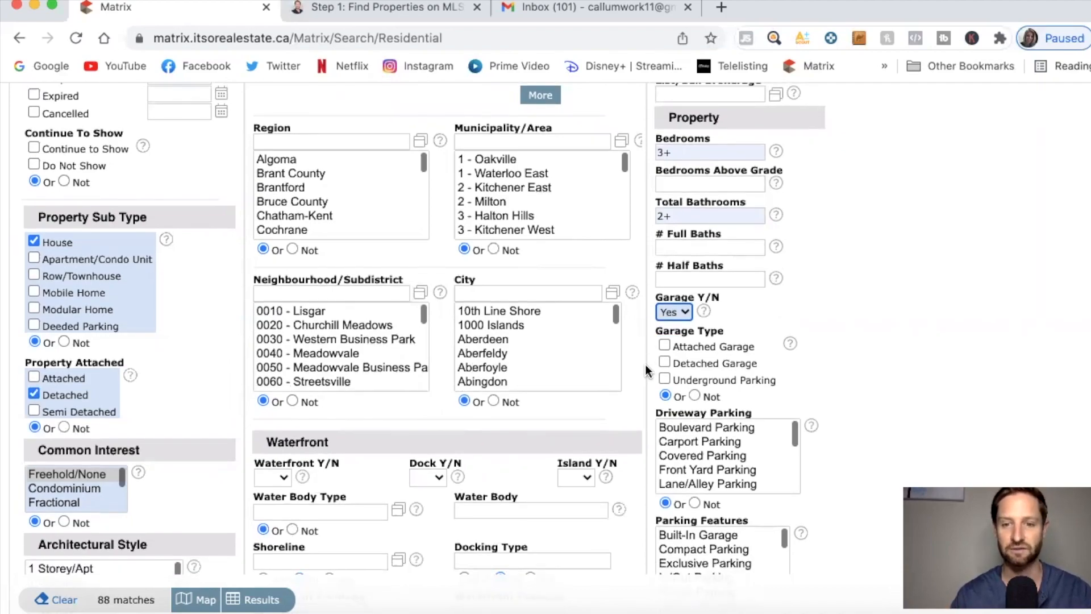
scroll(646, 368, down, 5)
scroll(646, 368, down, 5)
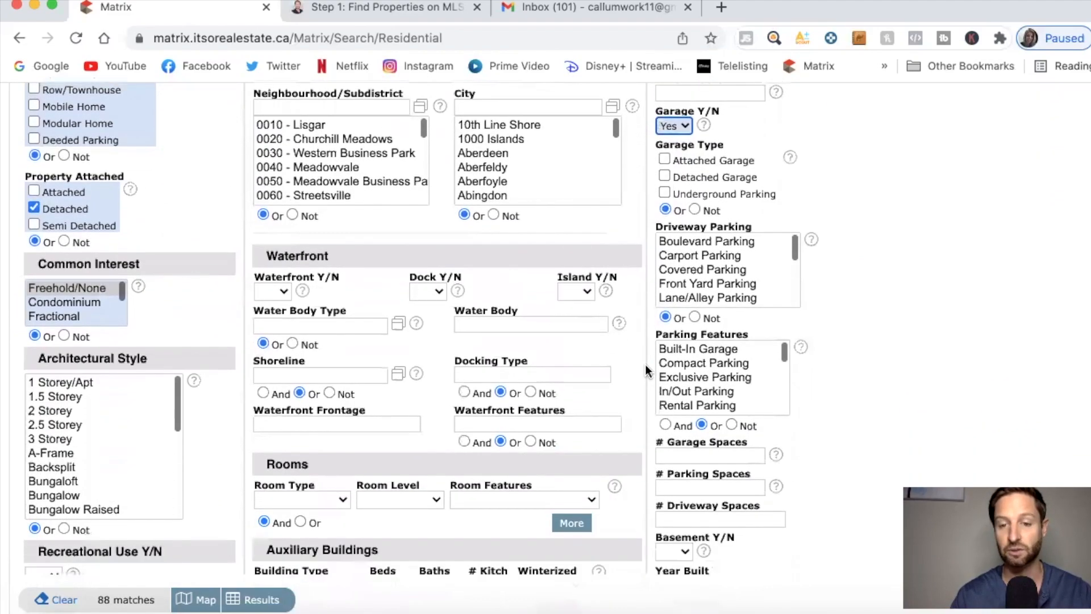
scroll(646, 368, down, 5)
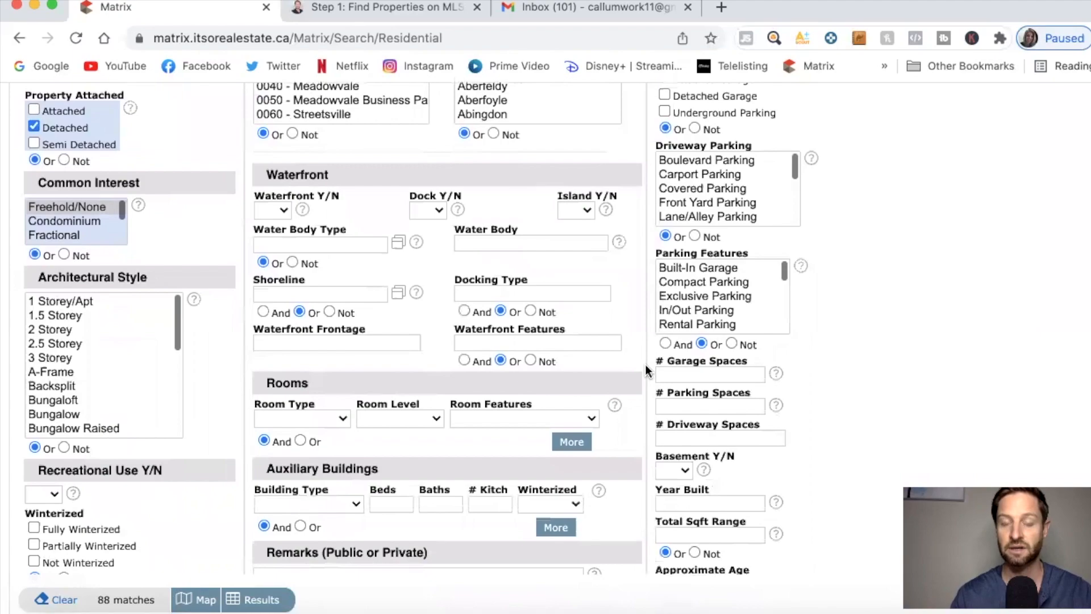
scroll(645, 368, down, 2)
scroll(645, 368, up, 2)
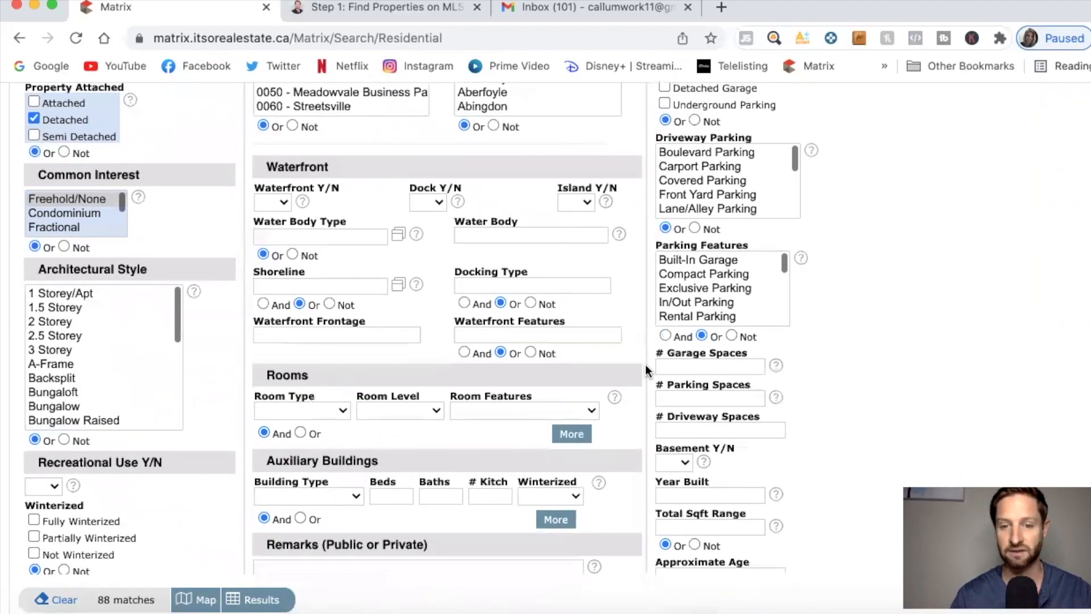
scroll(646, 368, down, 1)
scroll(646, 368, up, 7)
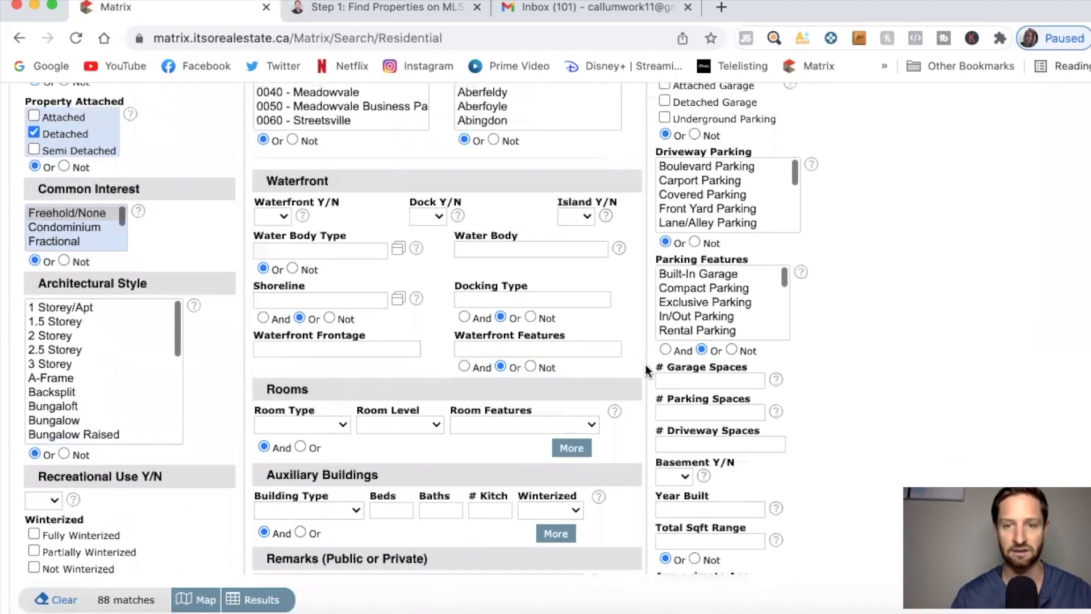
scroll(646, 368, down, 1)
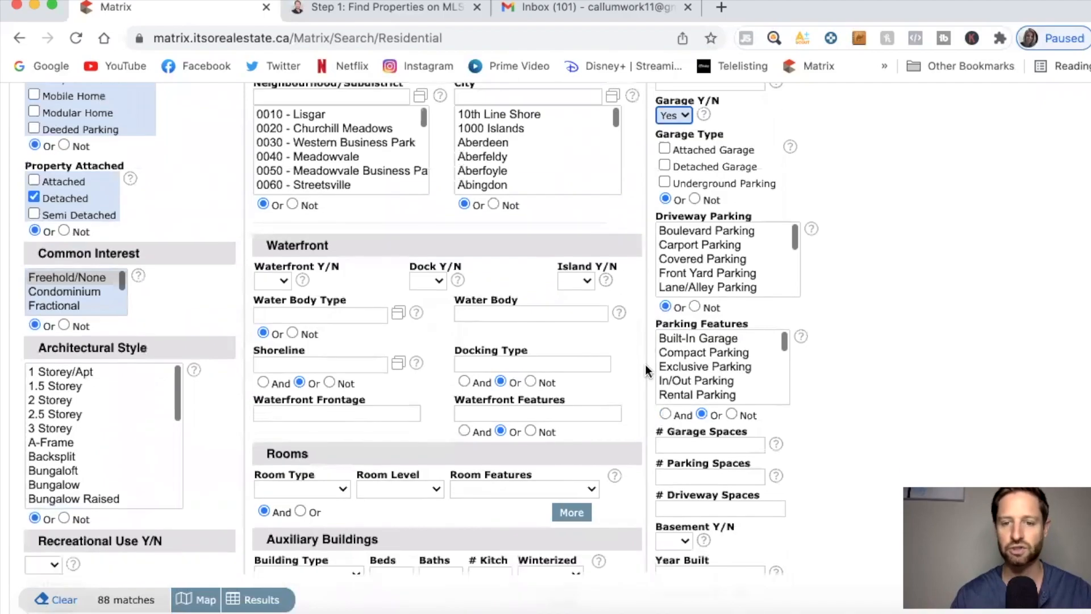
Choose Waterloo region with areas 2 - Kitchener East and 3 - Kitchener West.
scroll(649, 418, down, 3)
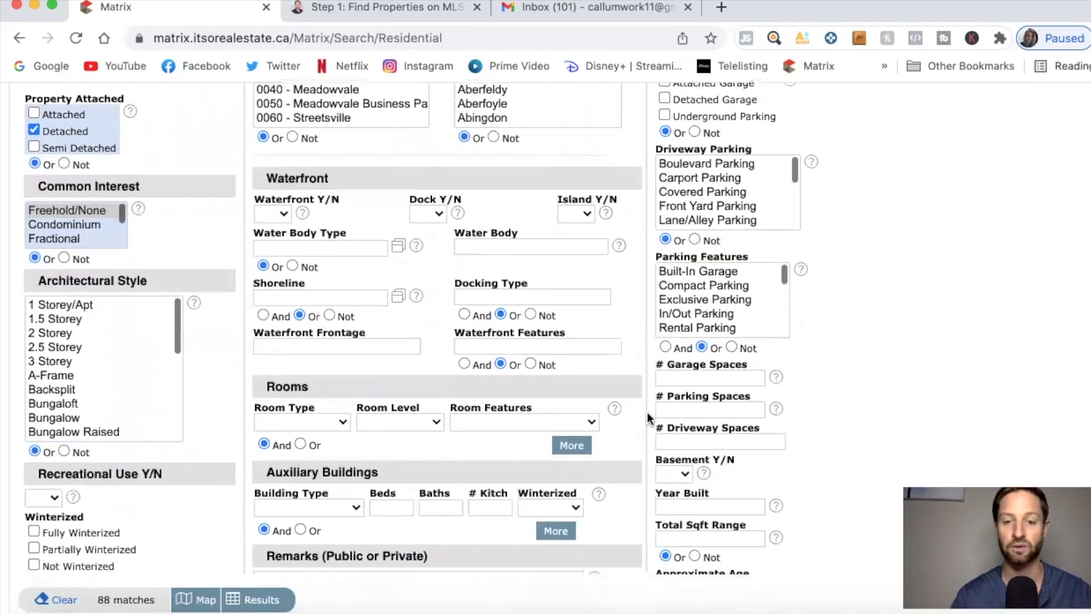
scroll(649, 417, up, 9)
scroll(646, 411, up, 5)
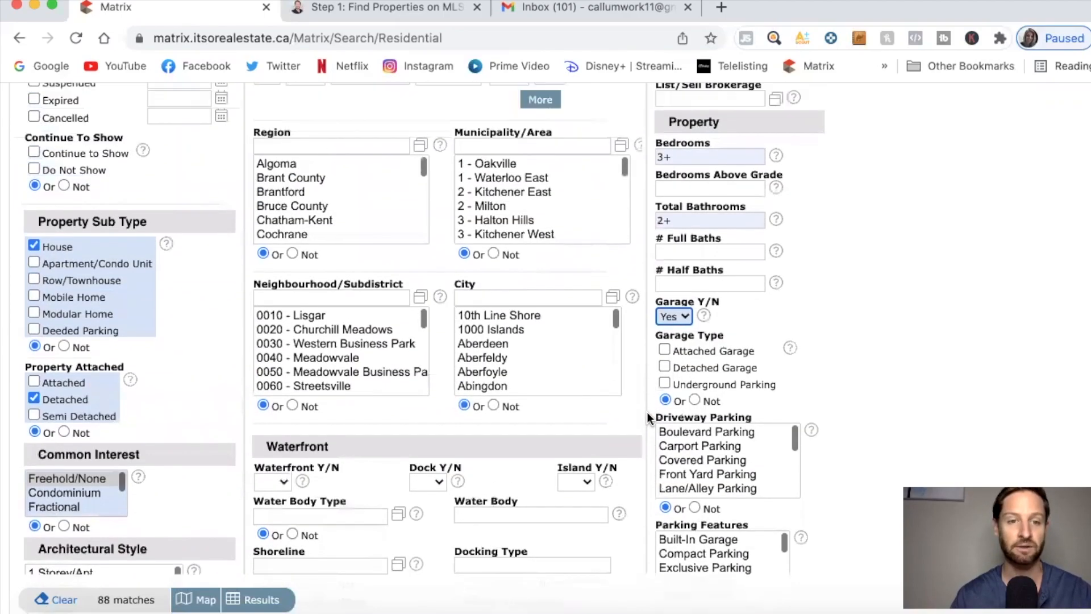
click(343, 202)
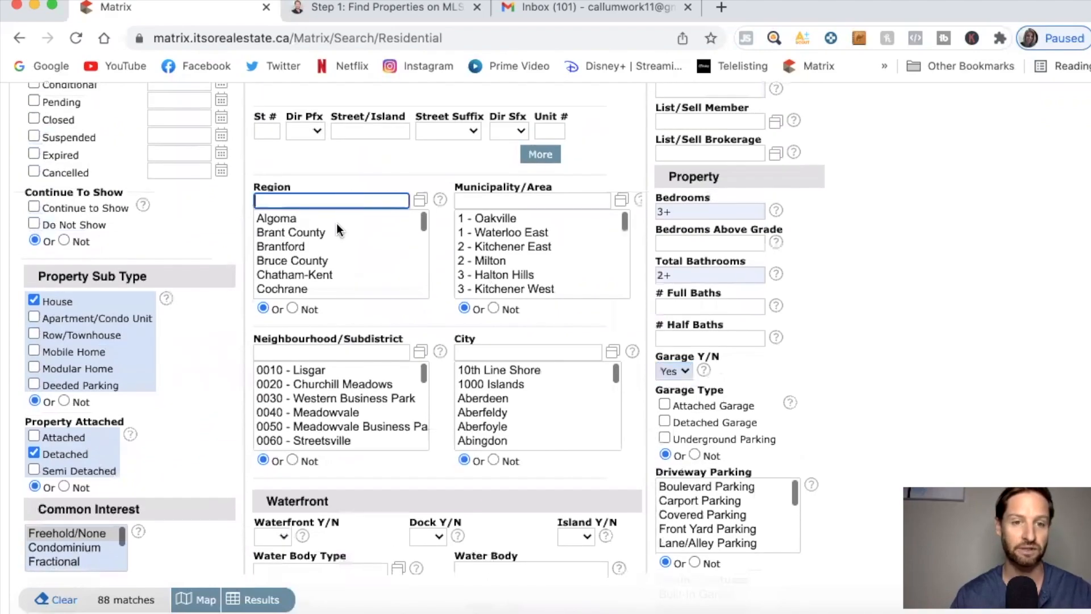
scroll(329, 249, down, 10)
scroll(328, 250, up, 3)
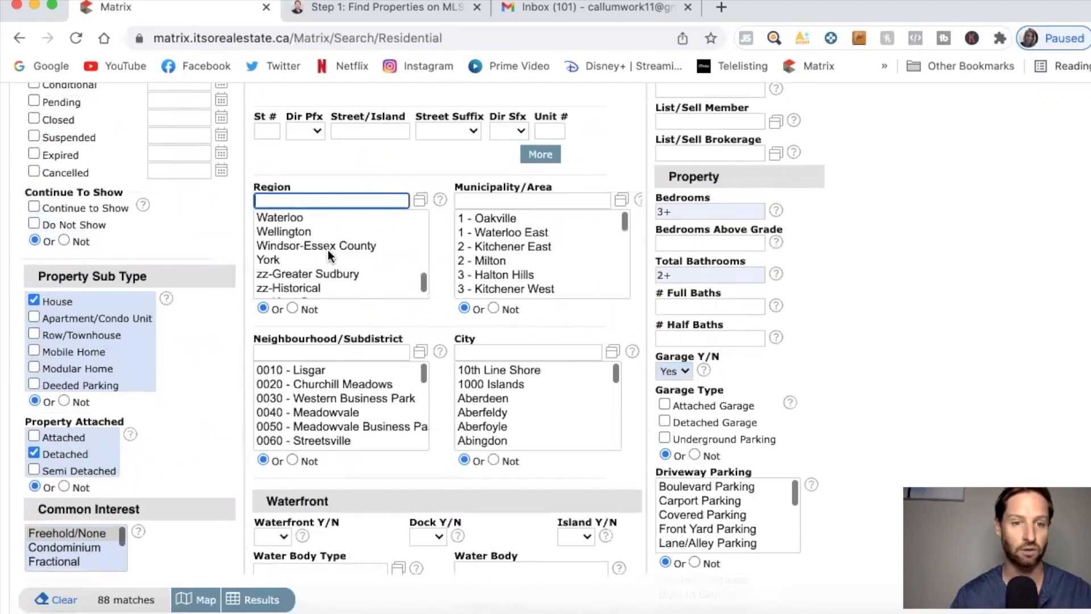
click(299, 241)
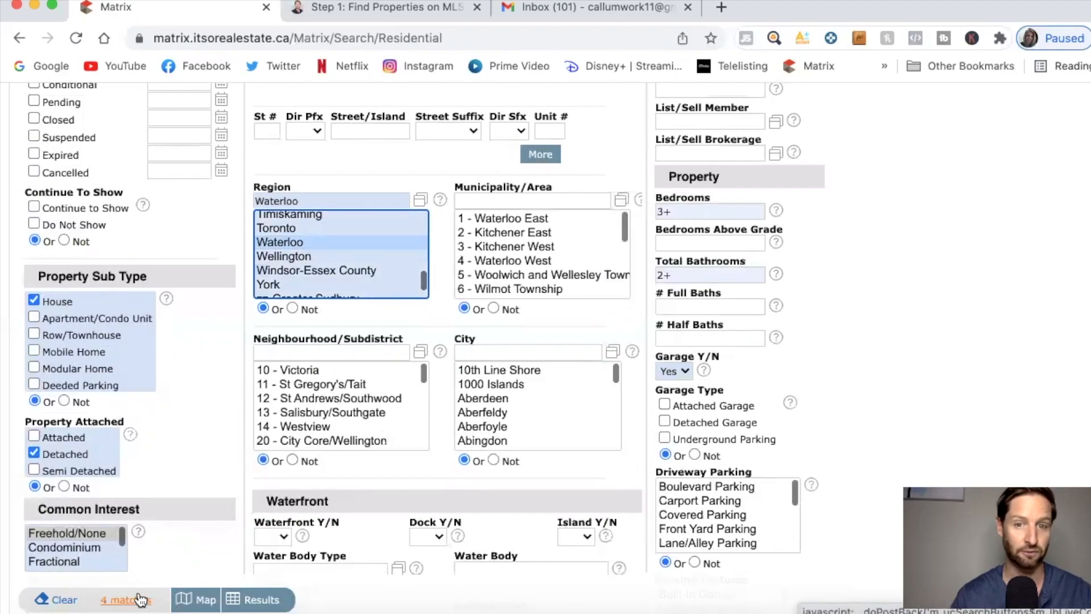
click(535, 233)
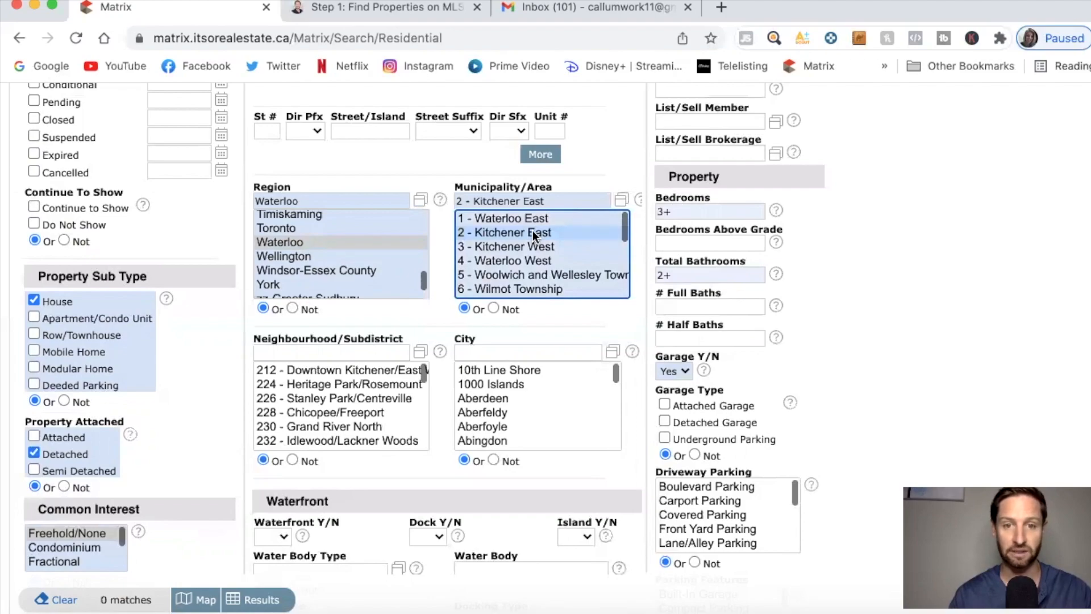
super+click(523, 245)
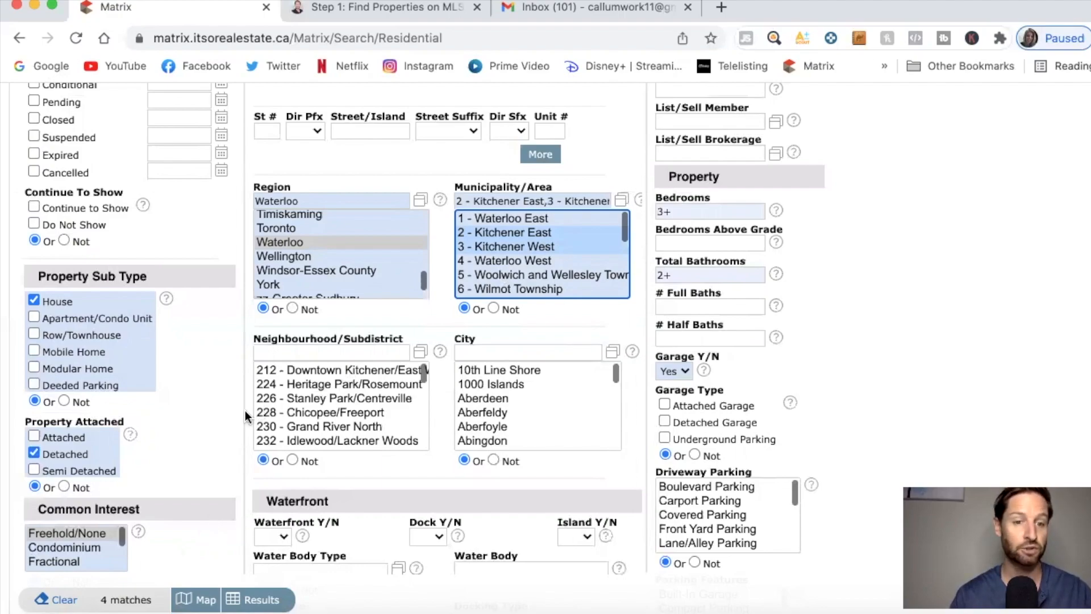
scroll(245, 410, down, 1)
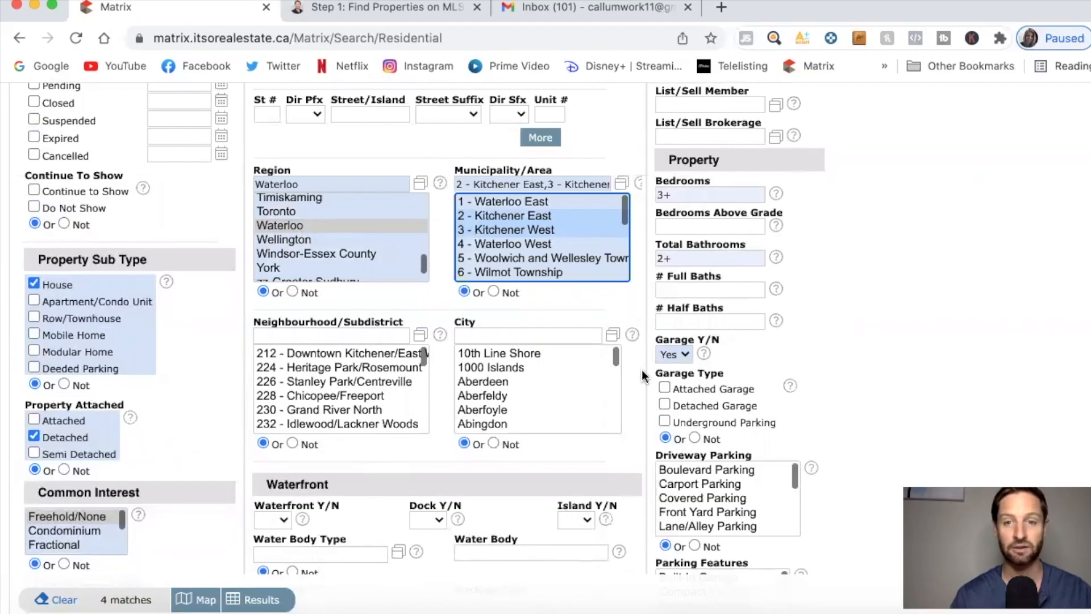
scroll(642, 372, up, 5)
scroll(642, 369, up, 4)
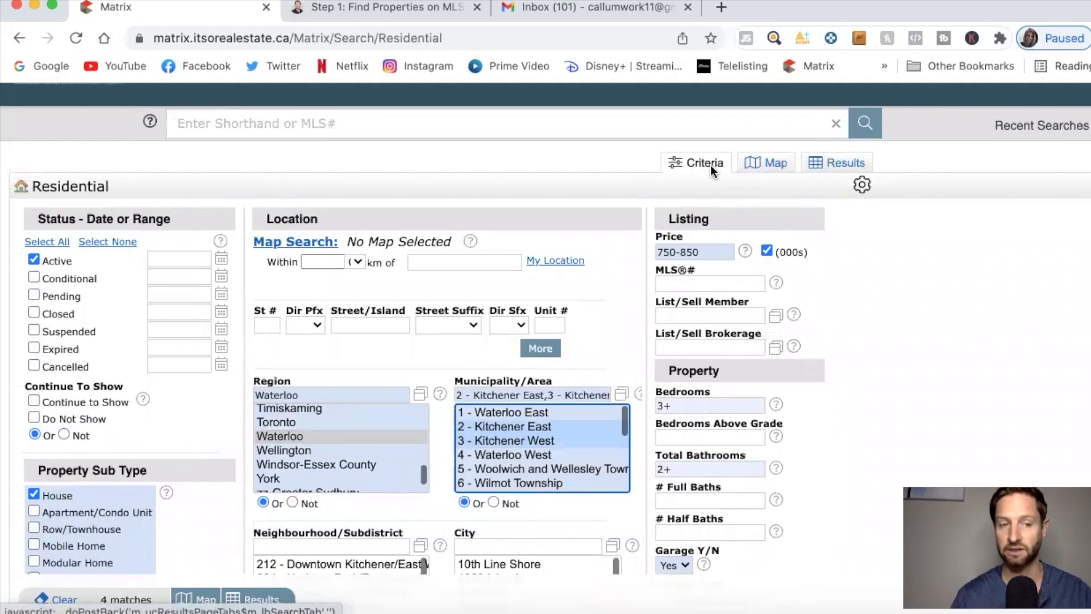
click(773, 169)
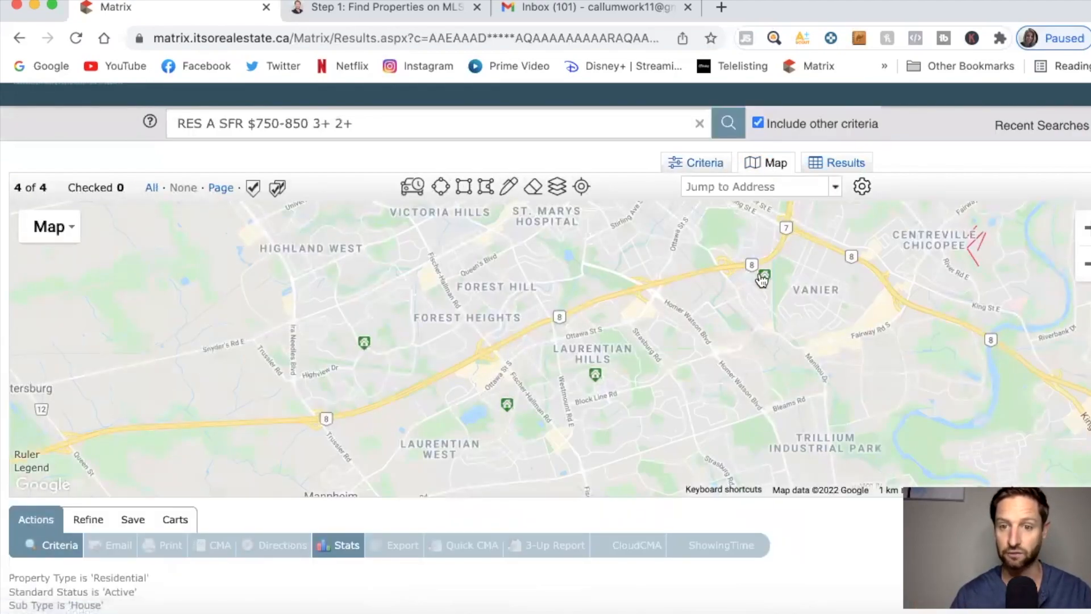
mouse_move(767, 280)
mouse_move(598, 379)
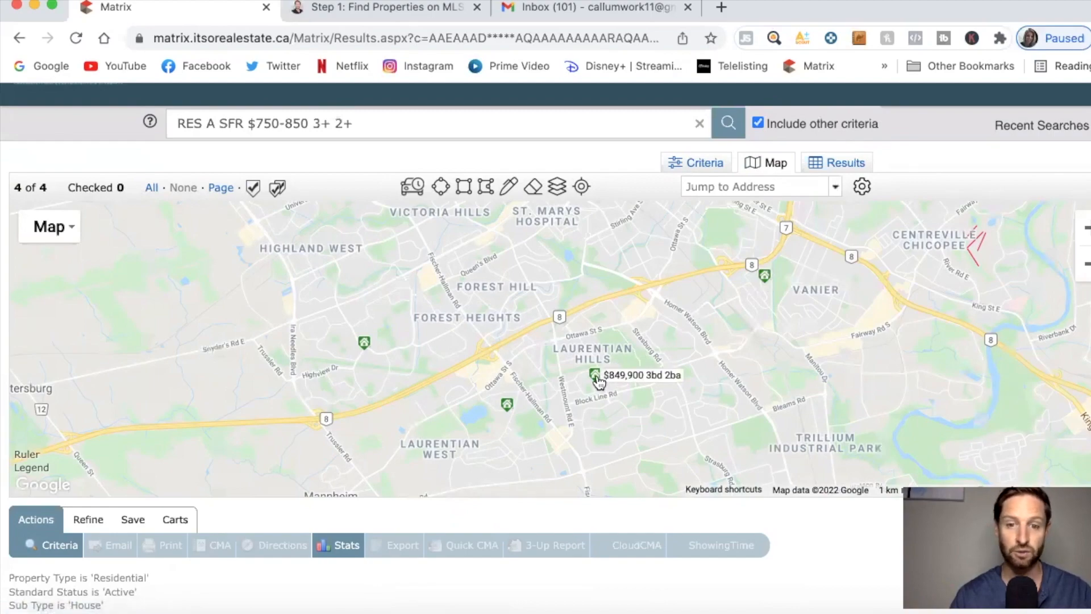
mouse_move(510, 410)
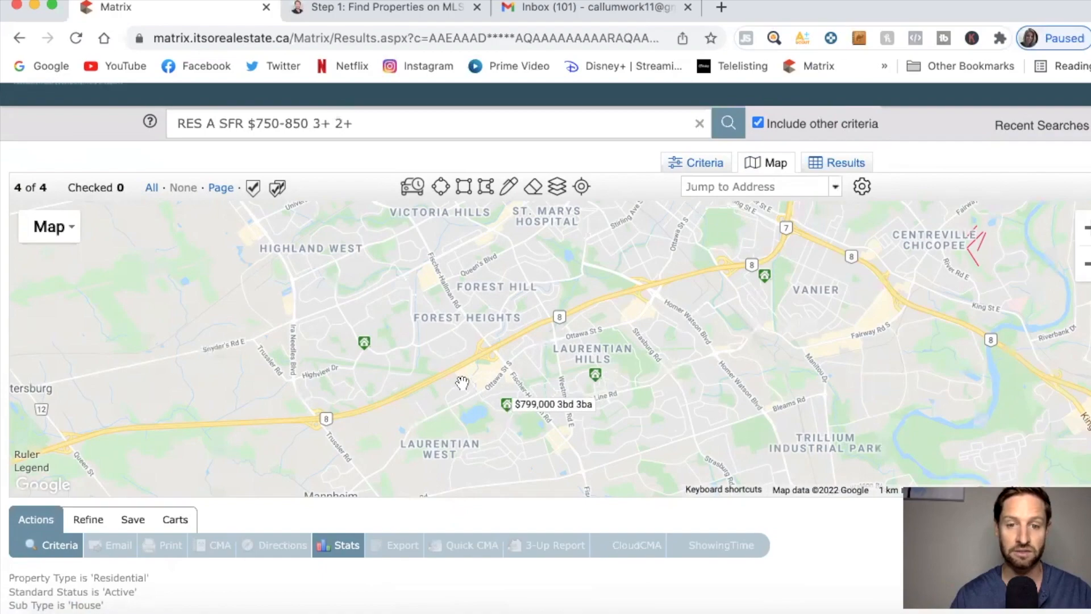
mouse_move(367, 349)
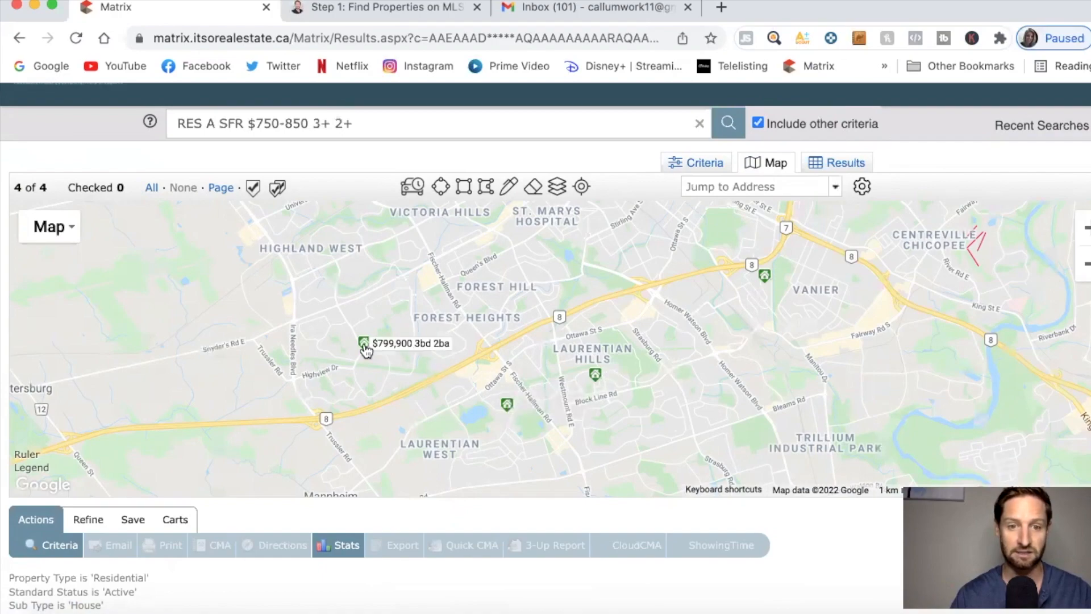
click(365, 346)
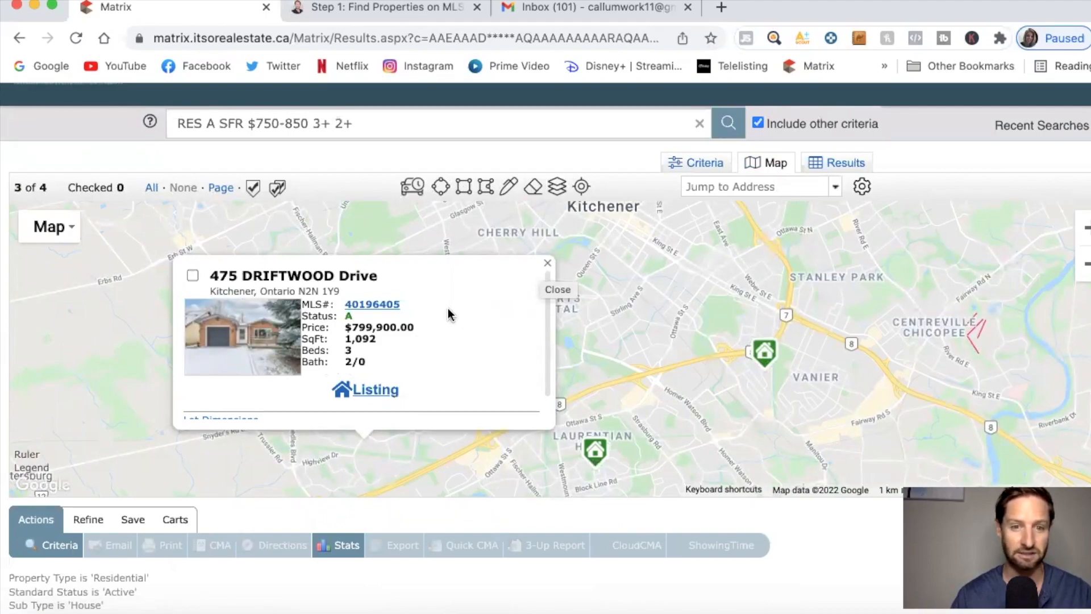
click(547, 263)
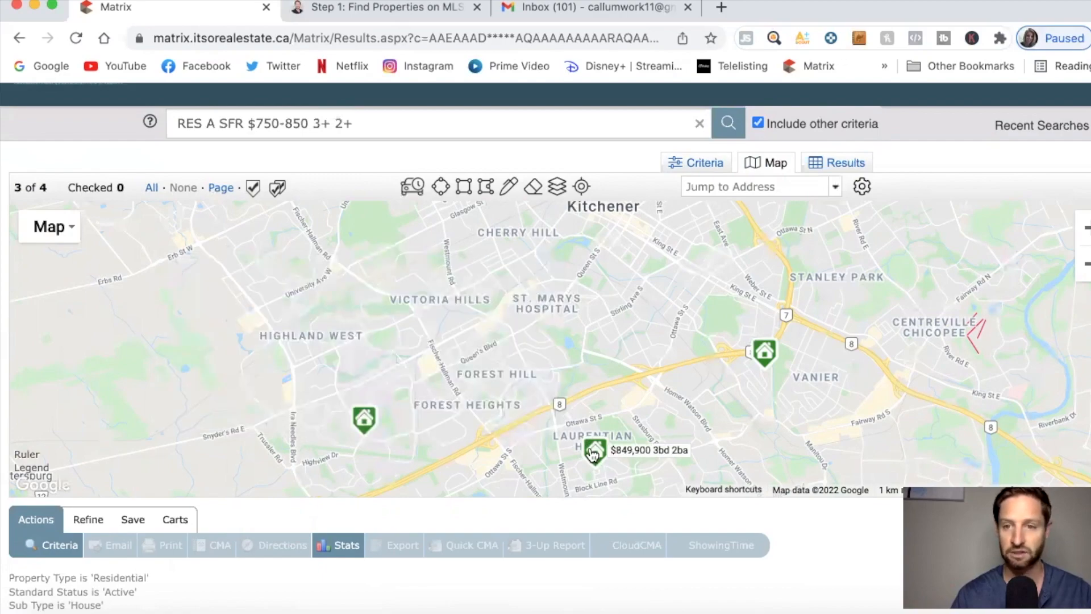
click(593, 452)
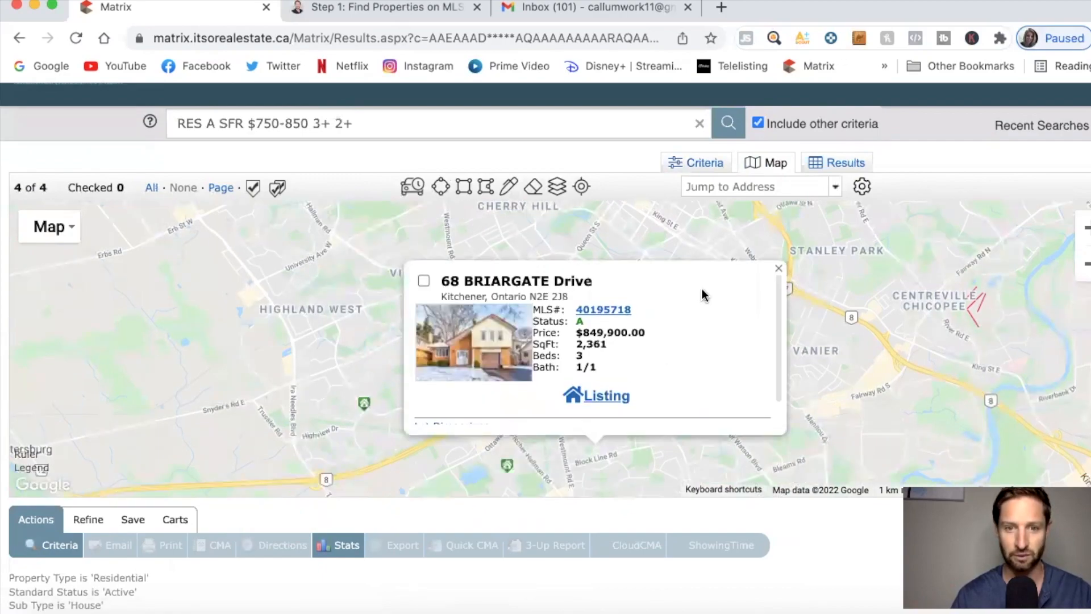
click(778, 268)
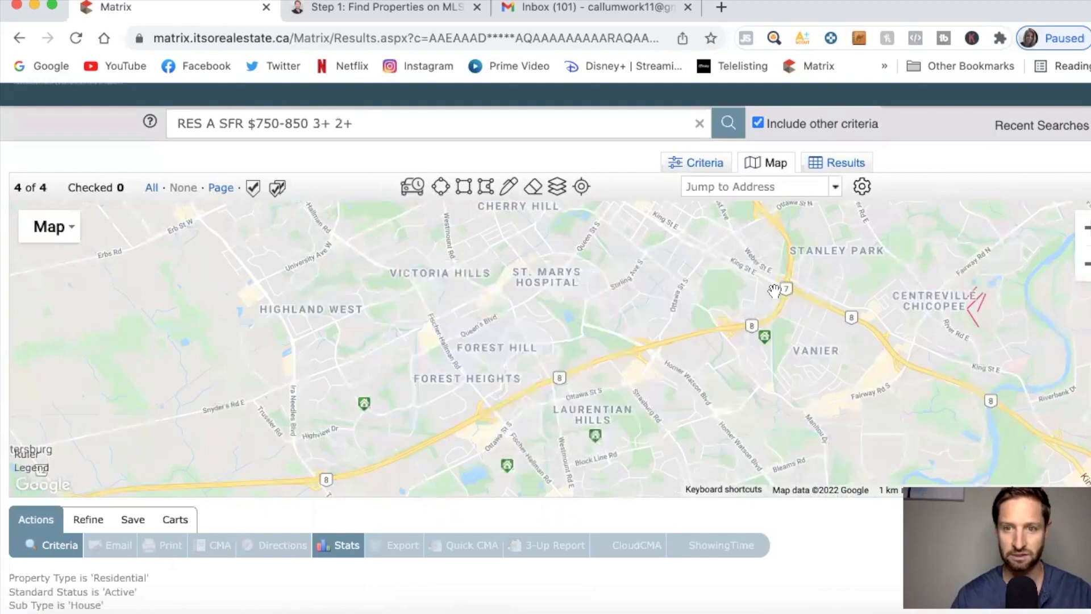
click(767, 341)
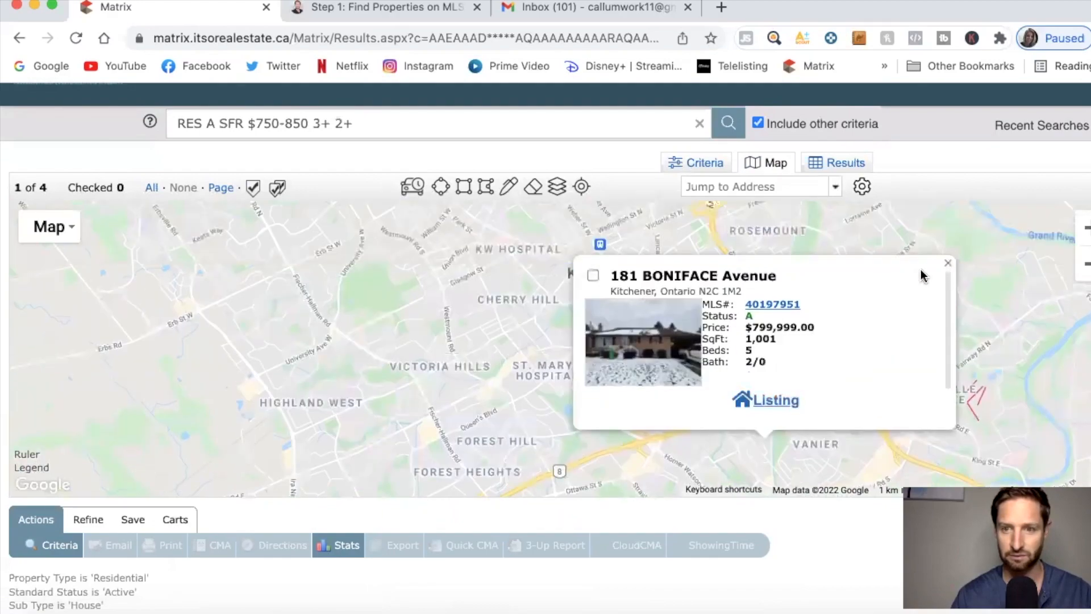
click(948, 268)
drag(778, 204, 804, 236)
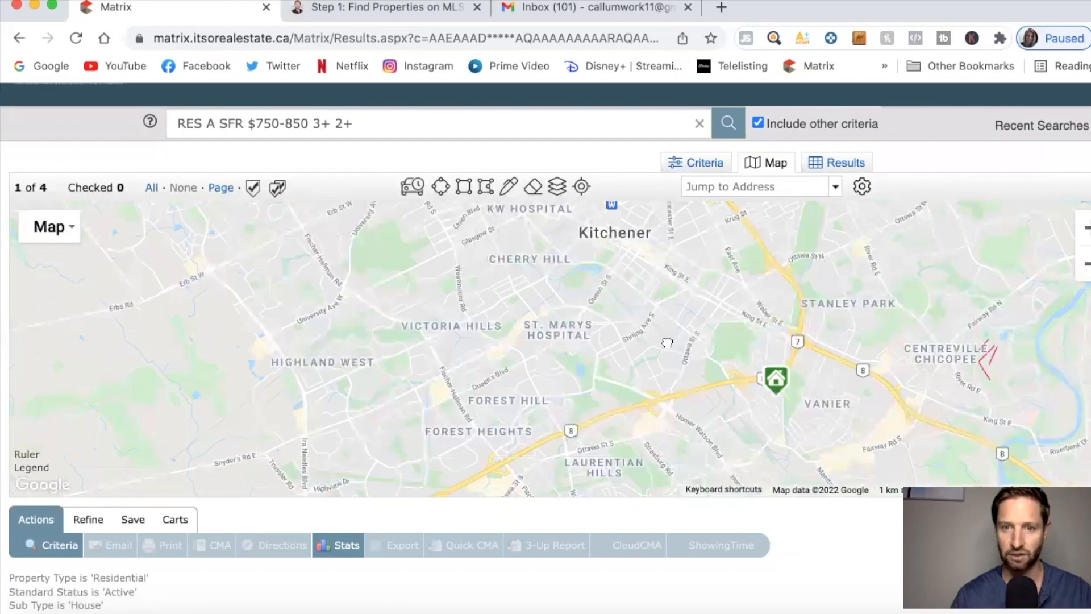
click(835, 163)
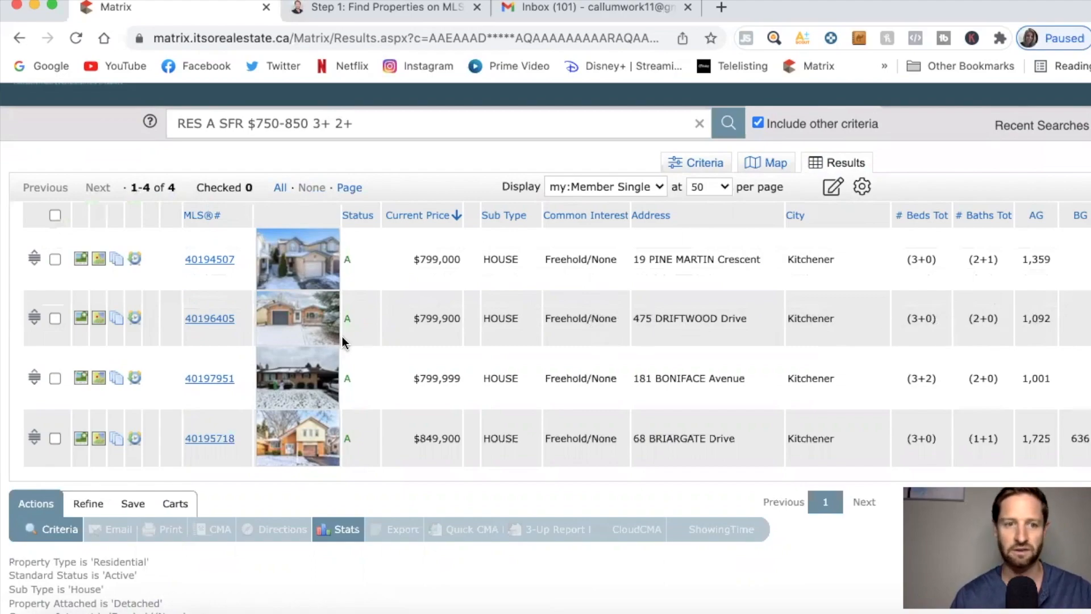
click(217, 321)
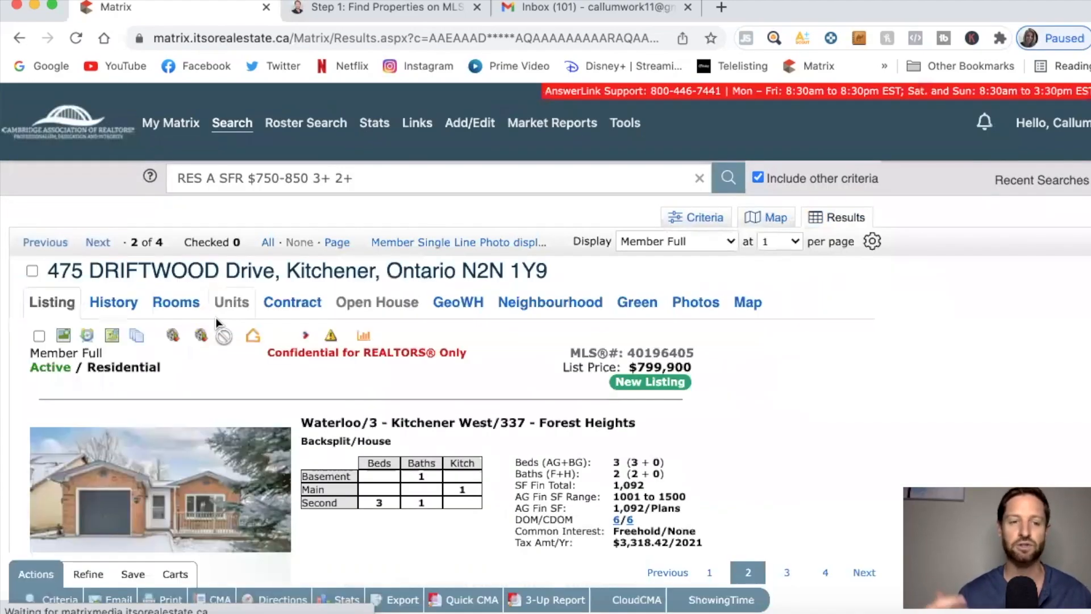
scroll(520, 400, down, 2)
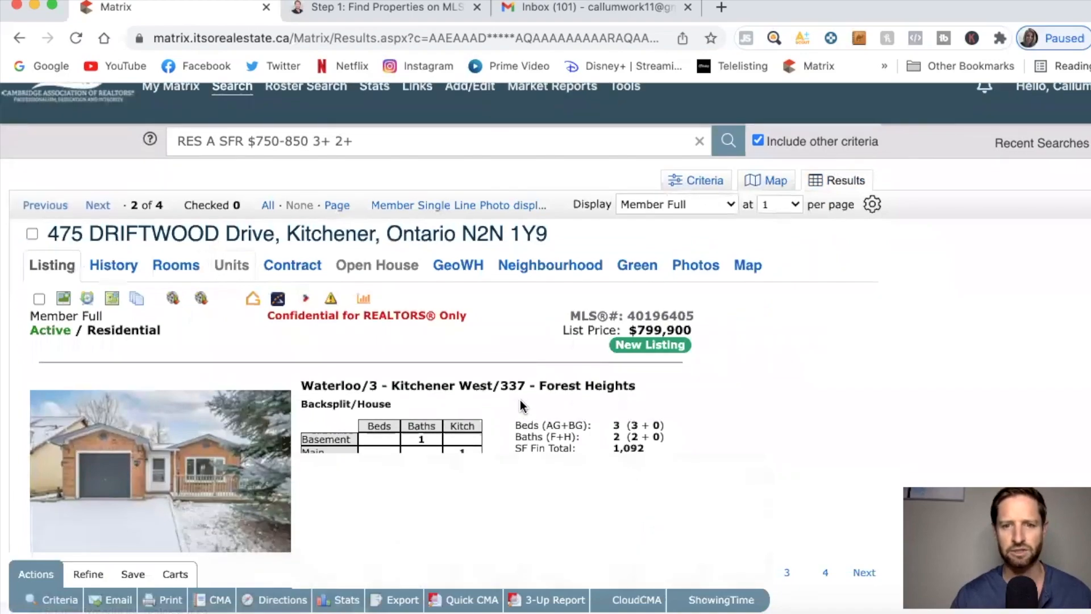
scroll(520, 400, down, 5)
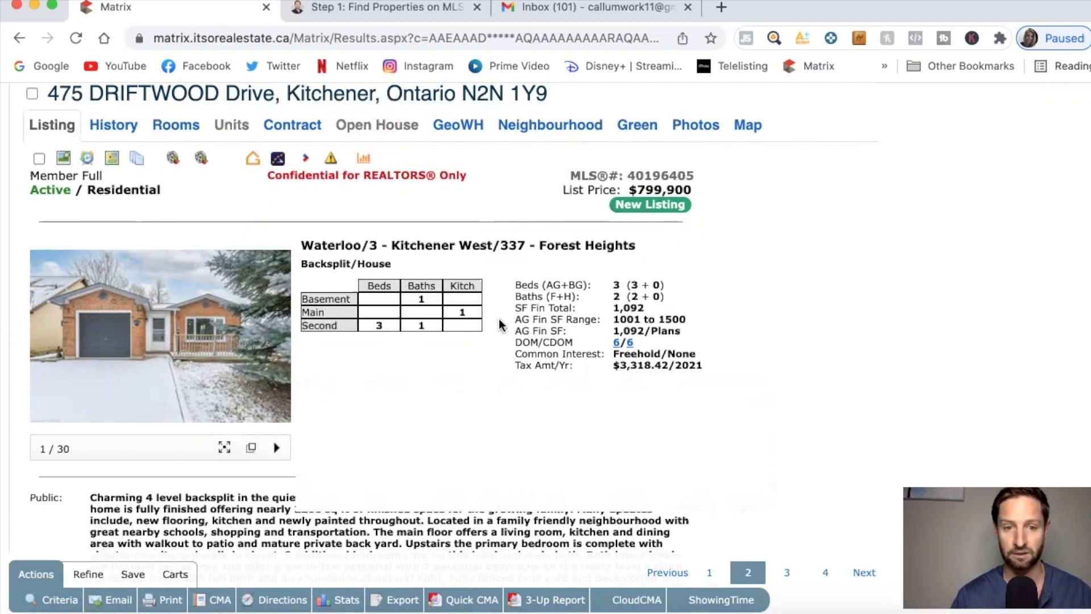
scroll(528, 323, down, 1)
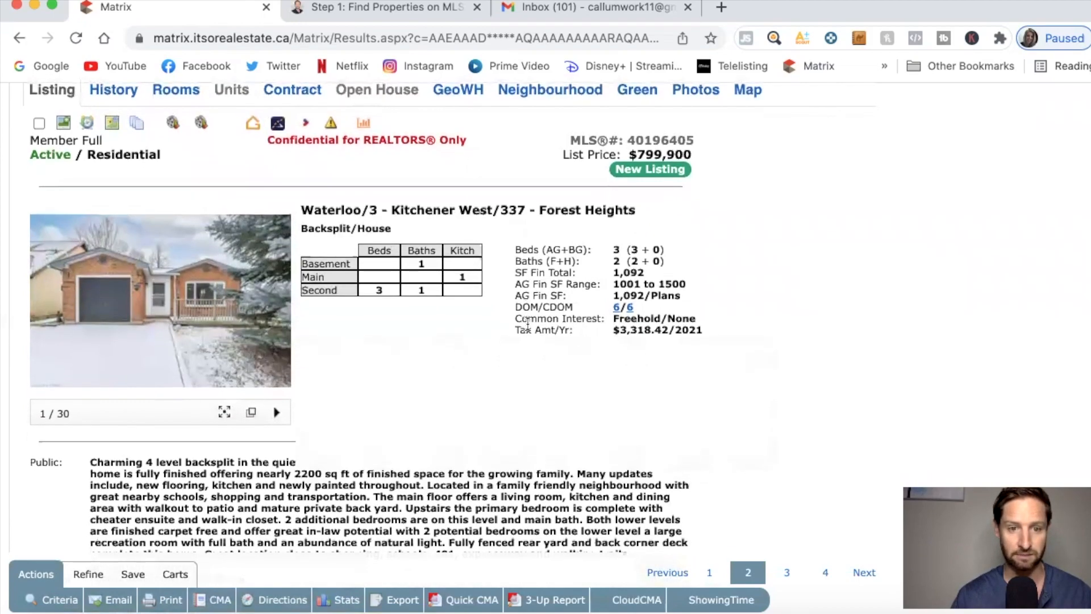
scroll(527, 322, down, 1)
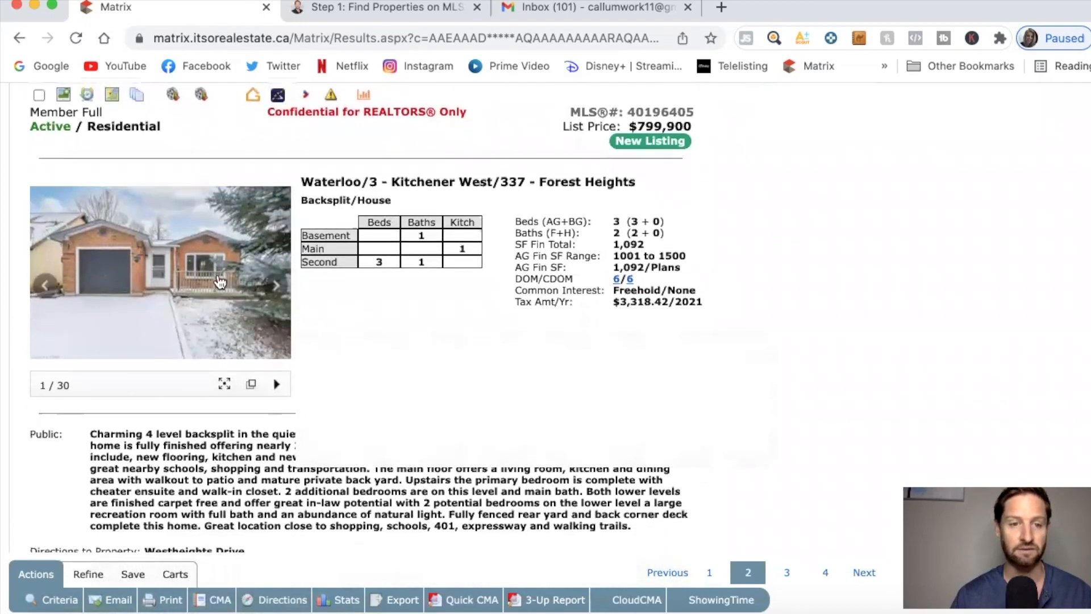
click(219, 281)
click(496, 313)
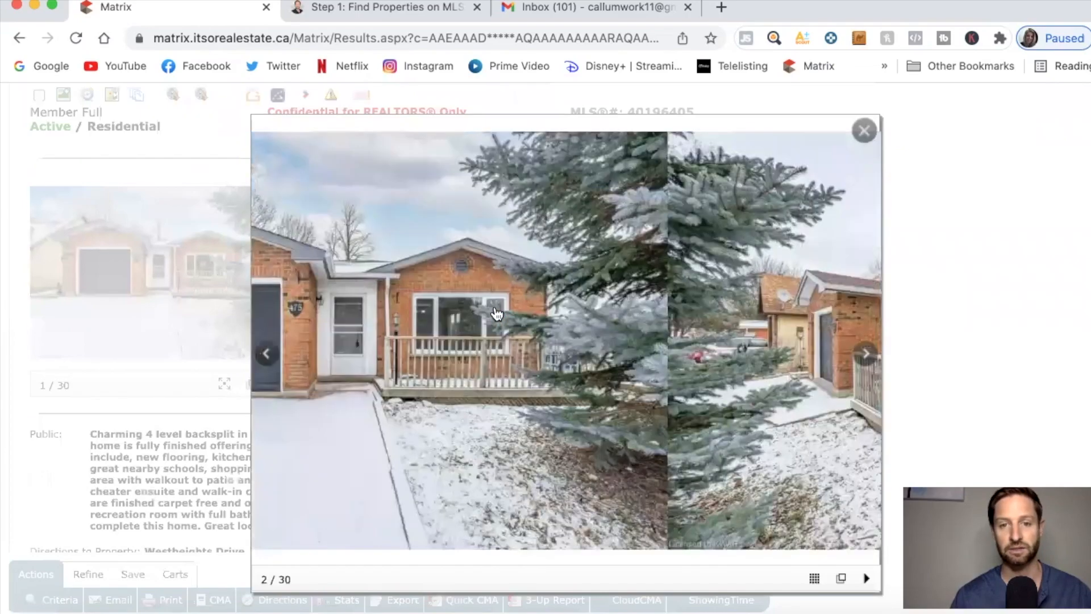
Step through the interior photos: living room, kitchen, staircase, bedroom and bathroom.
click(497, 313)
click(497, 313)
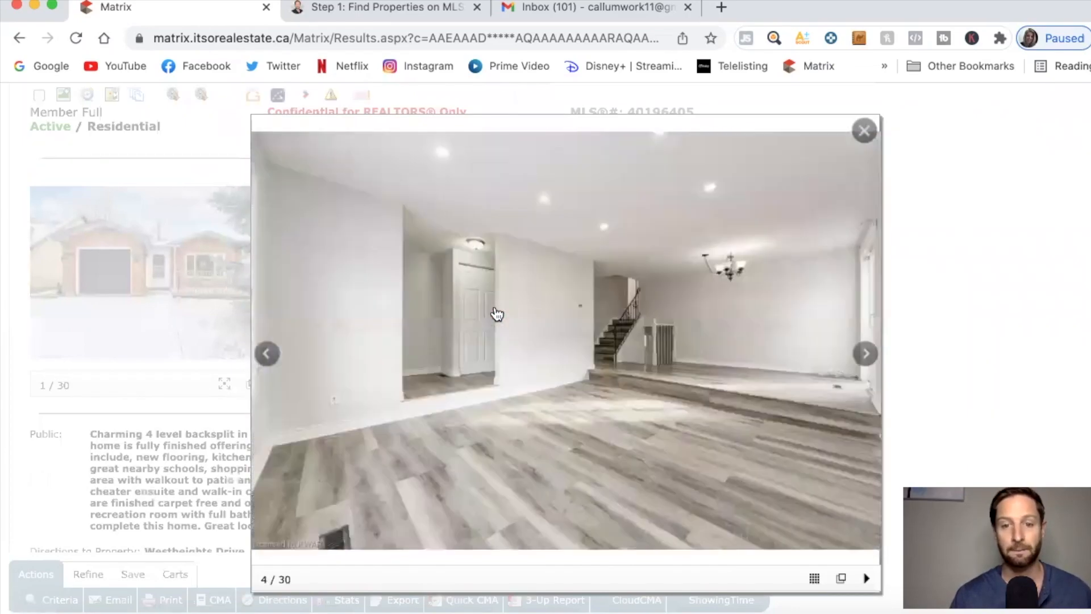
click(496, 313)
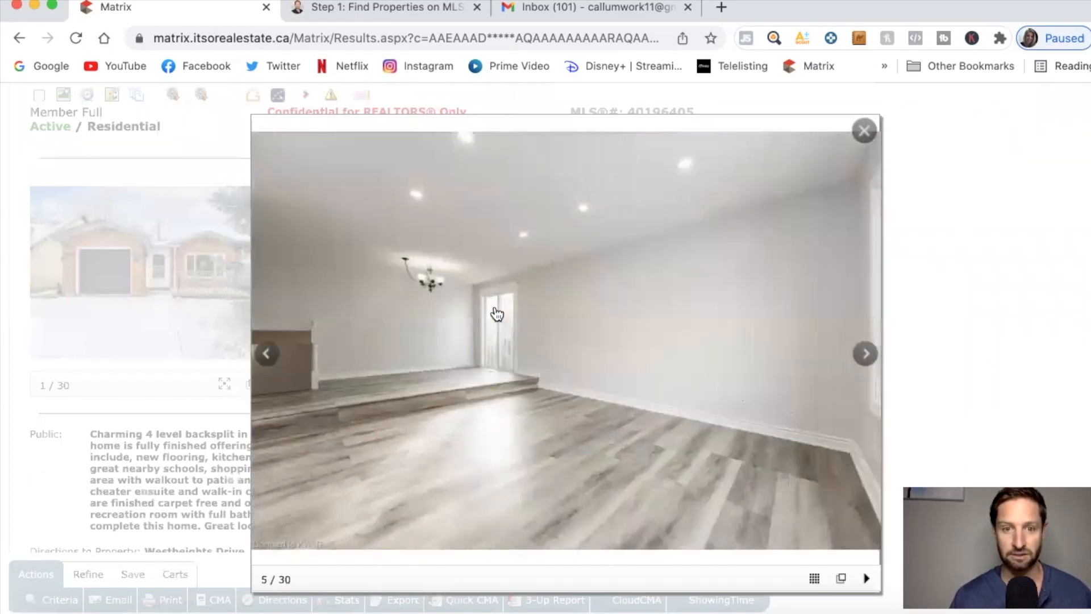
click(496, 313)
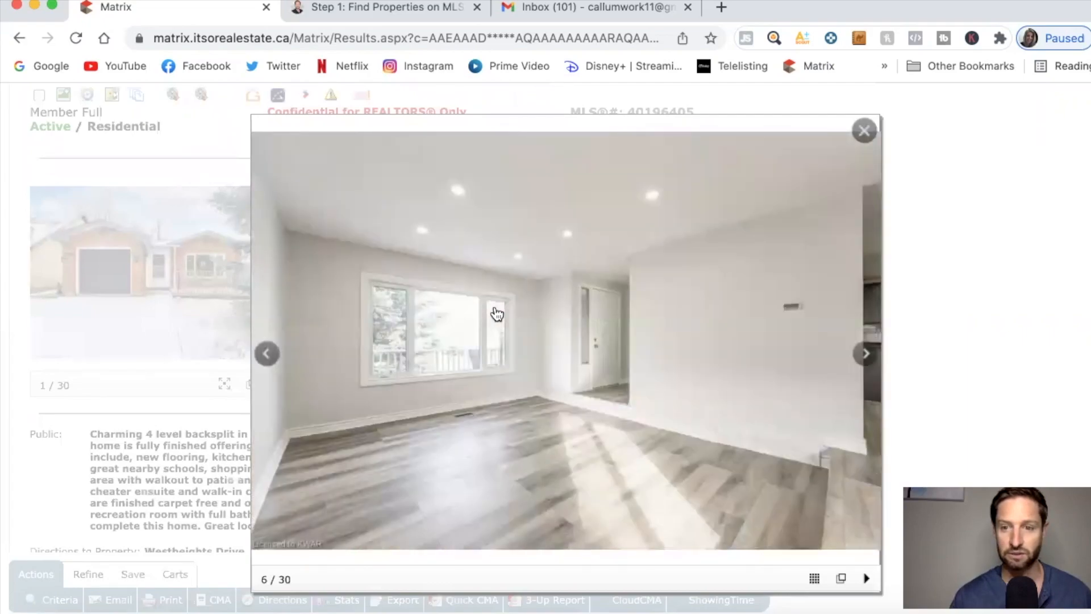
click(497, 313)
click(496, 313)
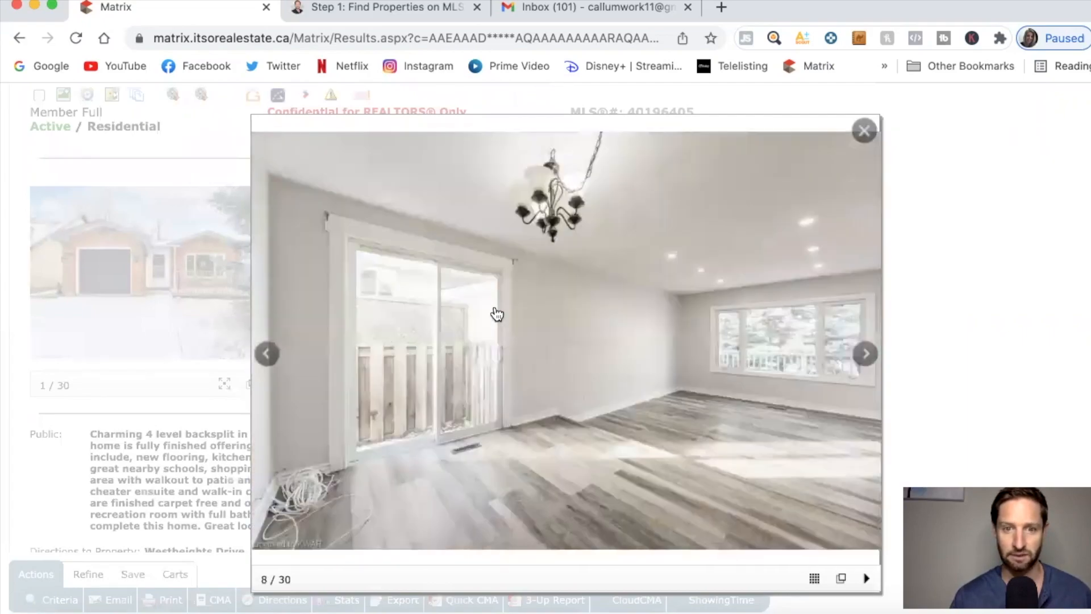
click(497, 313)
click(496, 313)
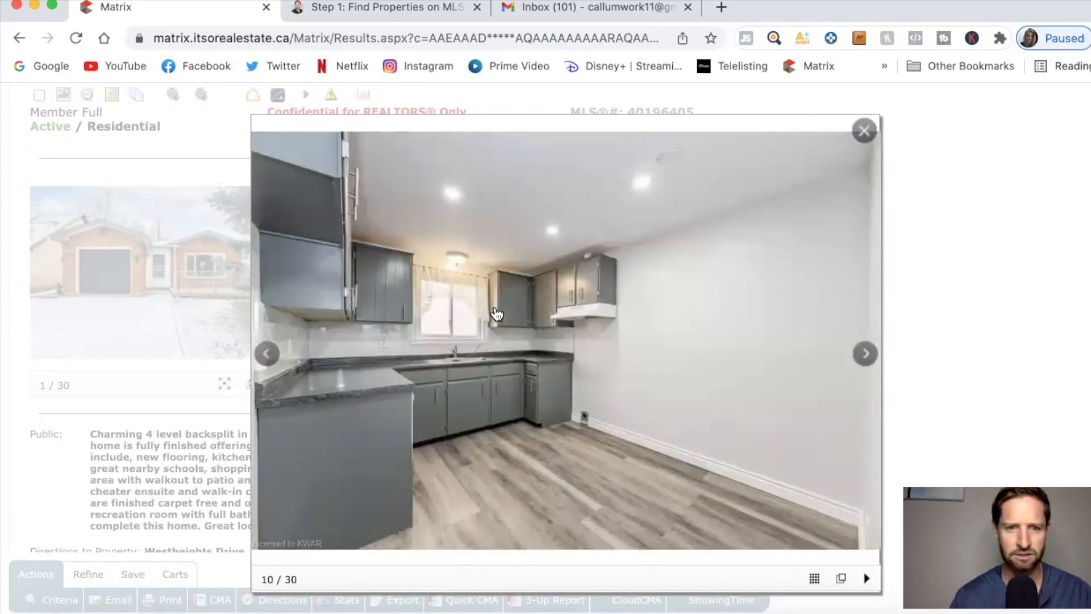
click(496, 313)
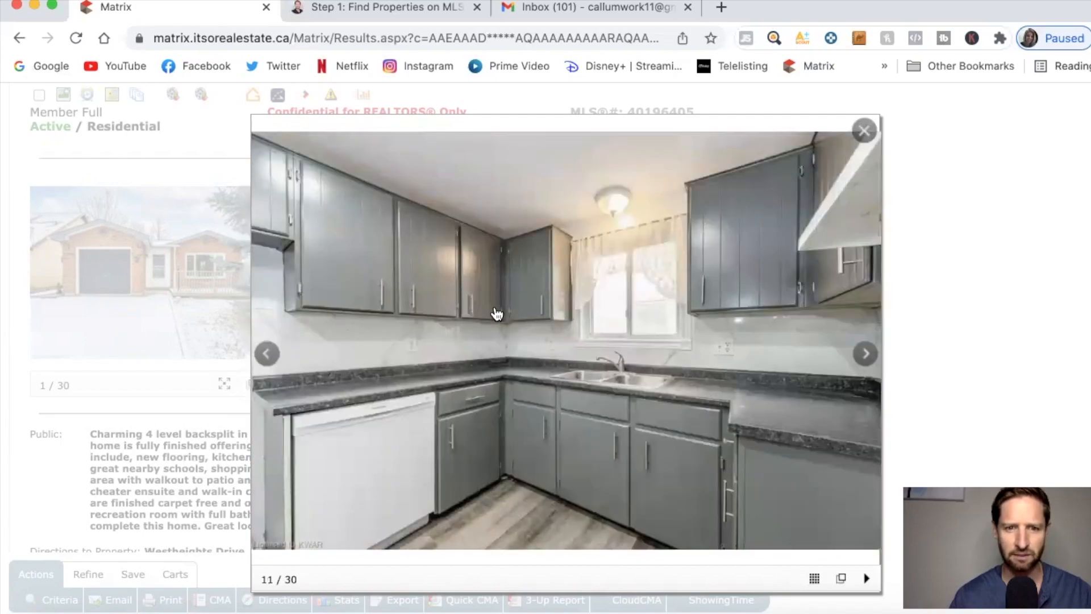
click(496, 313)
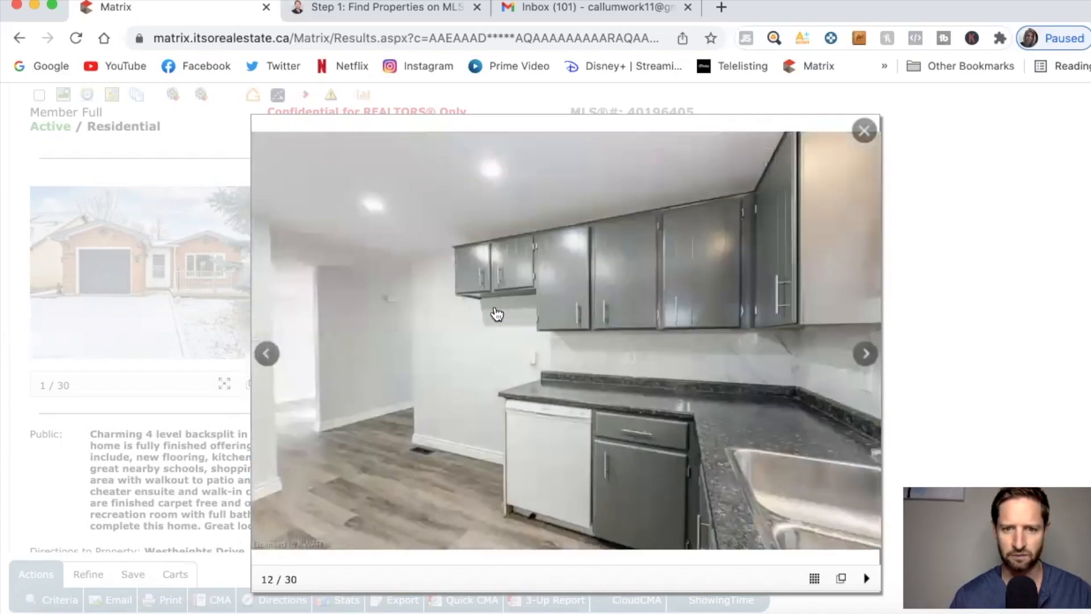
click(497, 314)
scroll(497, 313, down, 1)
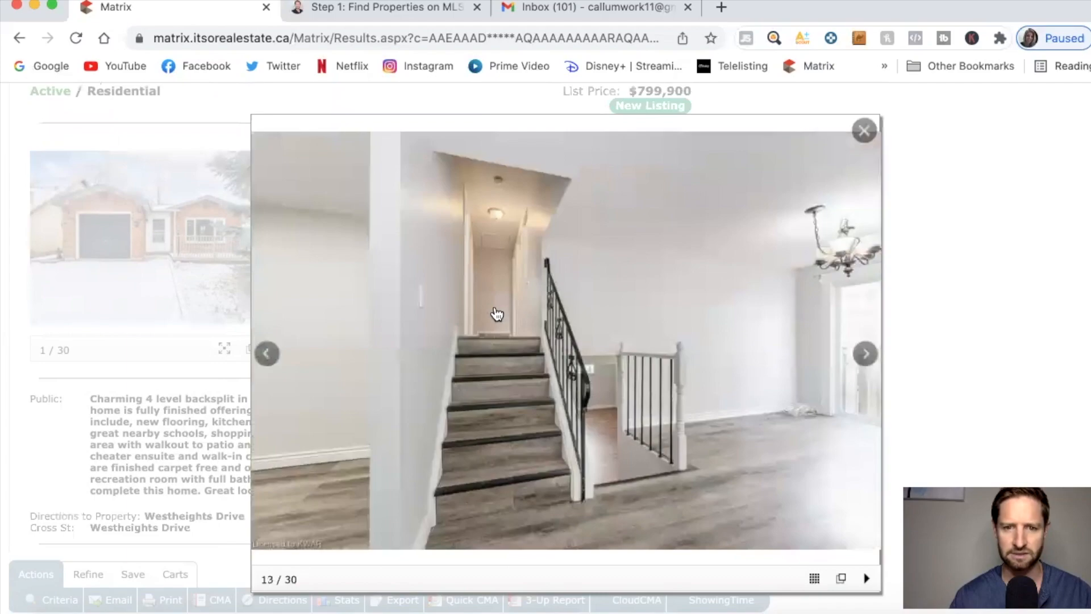
click(496, 313)
click(497, 313)
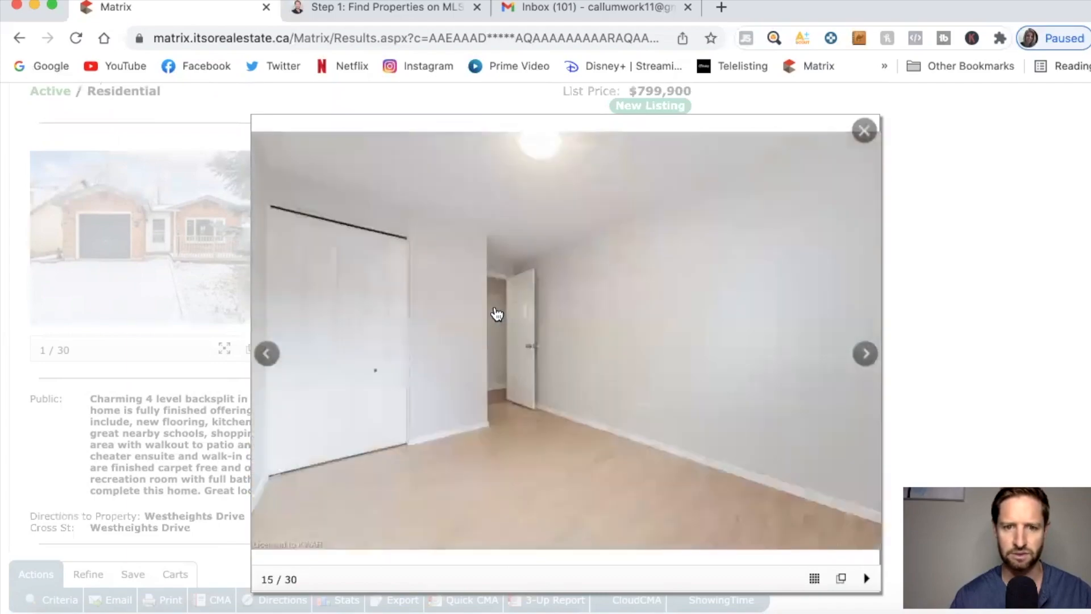
click(496, 313)
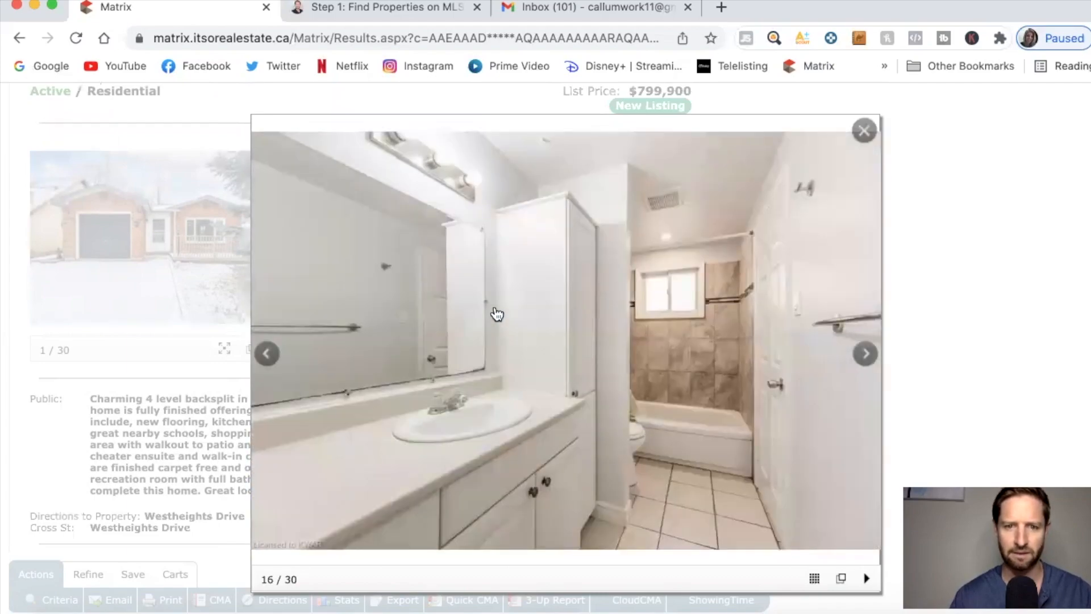
Continue through bedroom, basement and backyard photos, wrap to the front, and close the gallery.
click(520, 428)
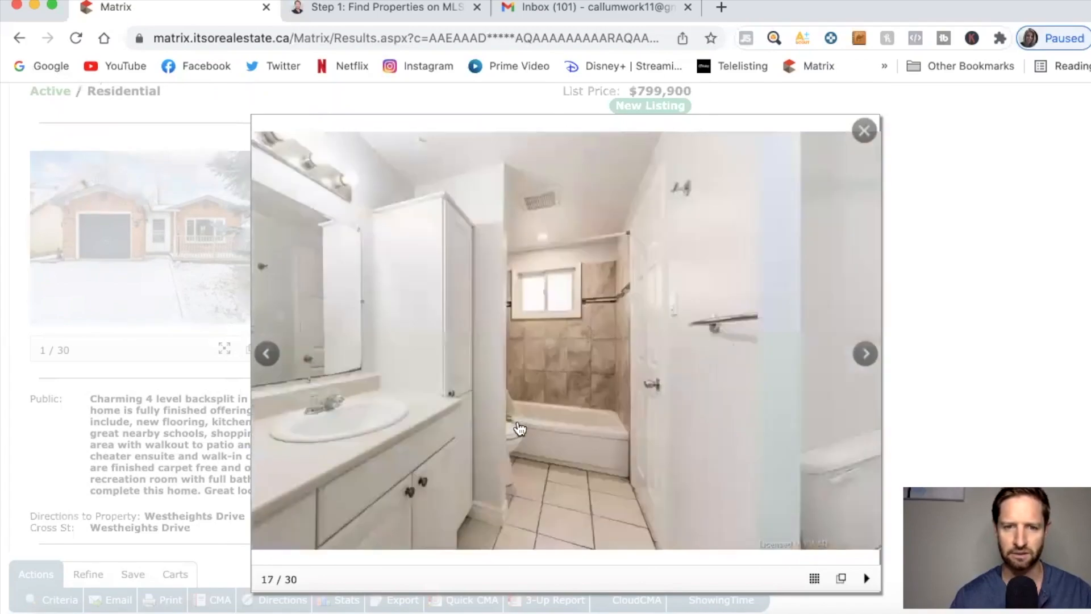
click(520, 428)
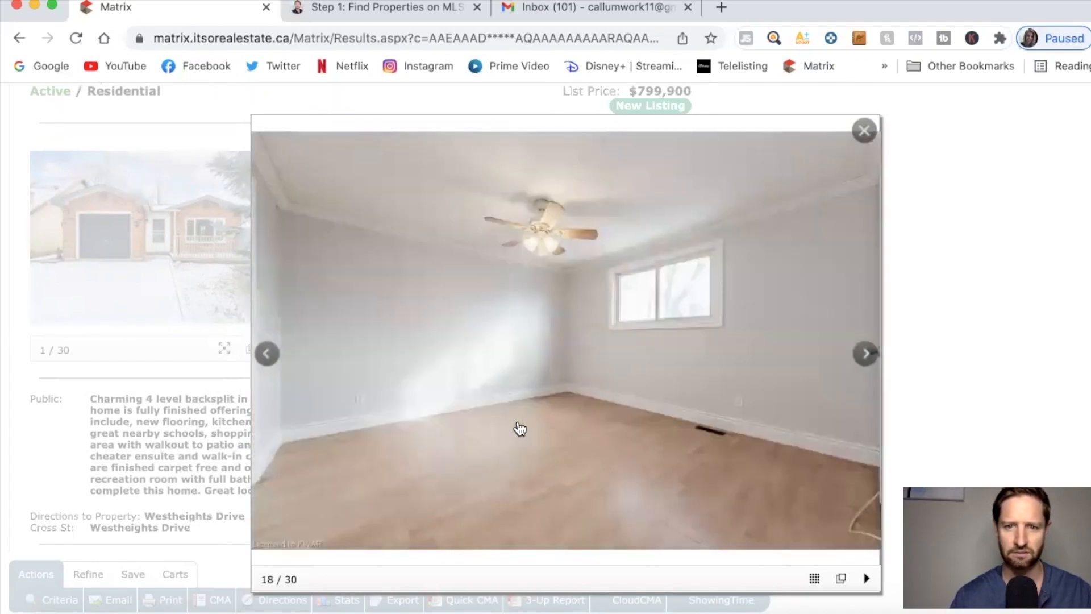
click(519, 428)
click(520, 428)
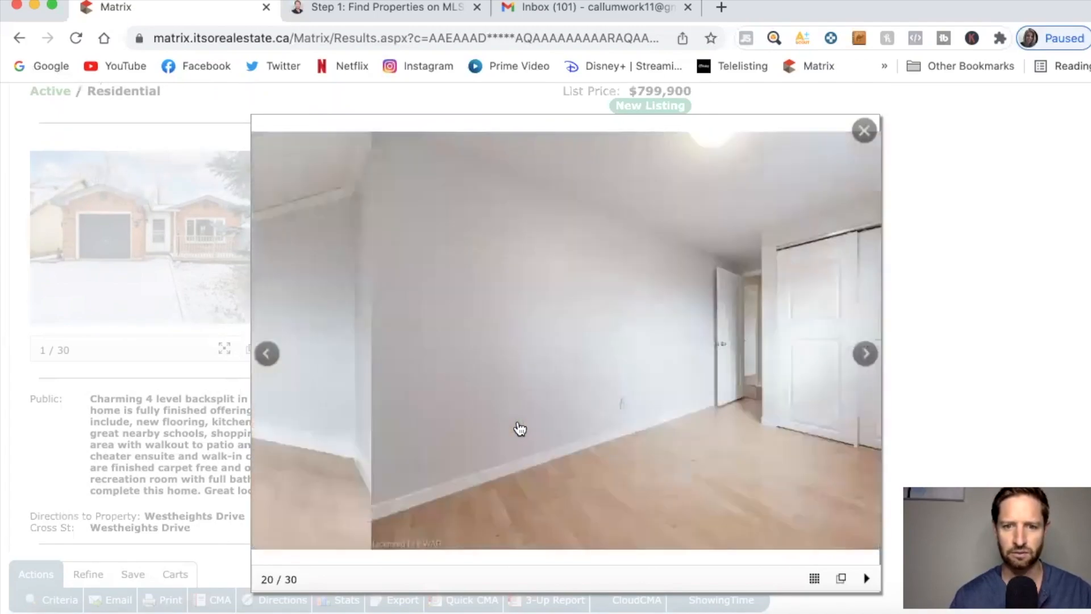
click(519, 428)
click(519, 428)
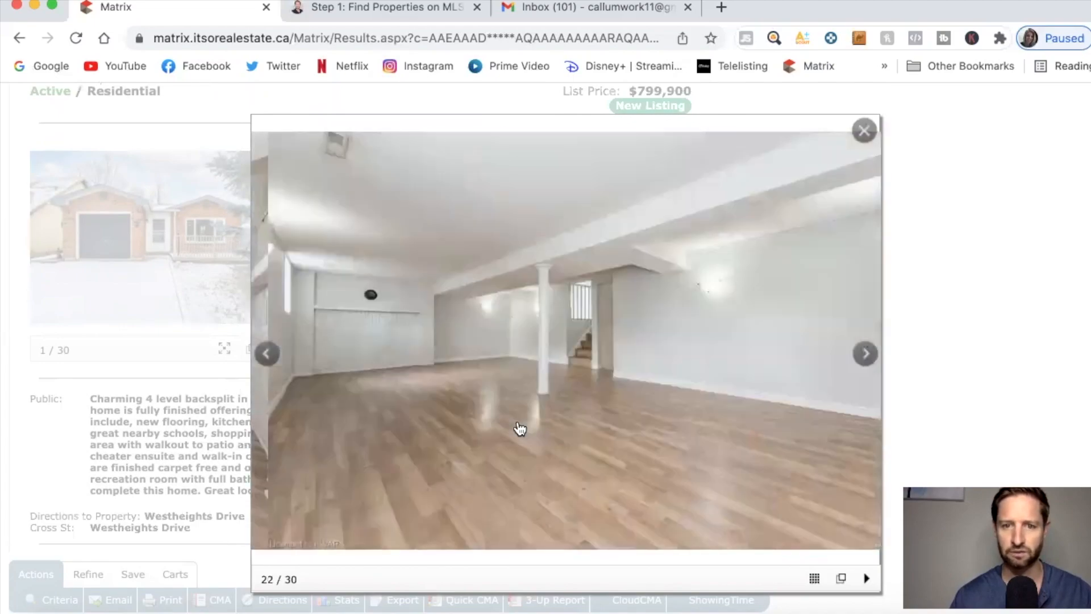
click(520, 427)
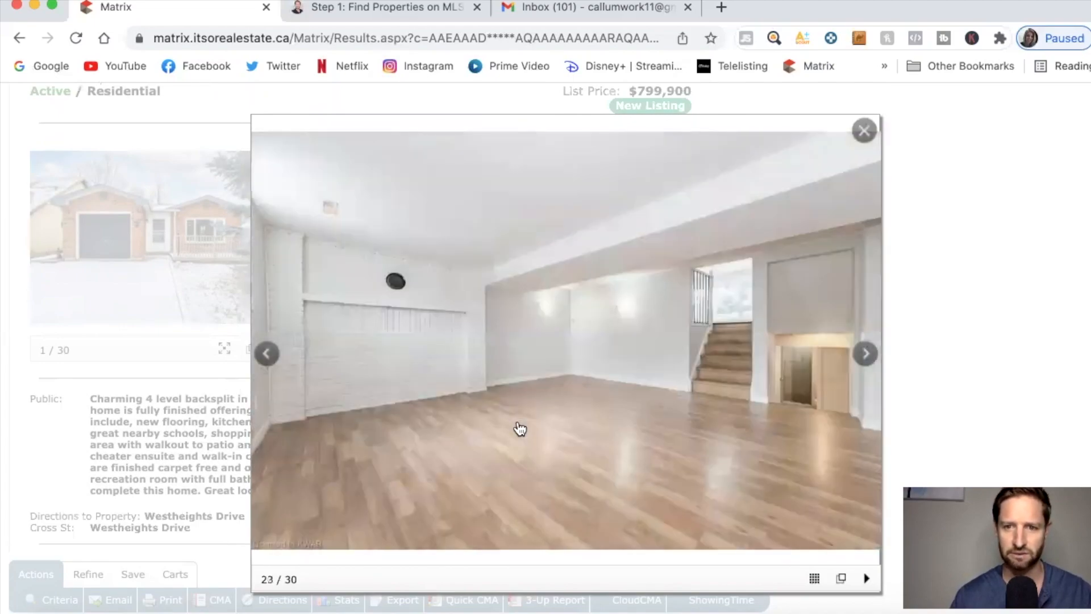
click(519, 428)
click(520, 428)
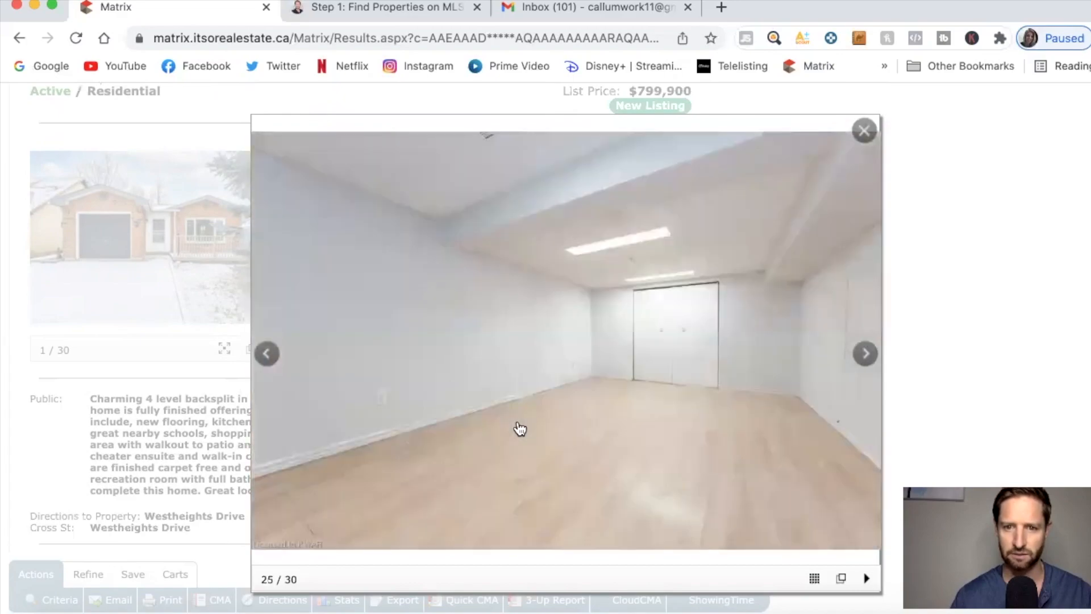
click(519, 428)
click(519, 427)
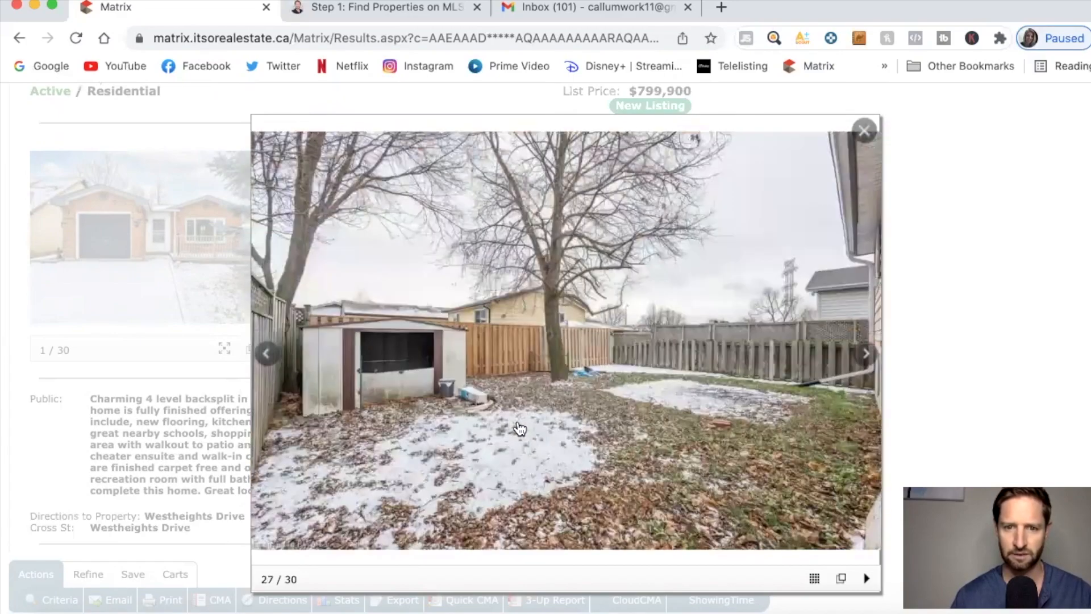
click(519, 428)
click(519, 429)
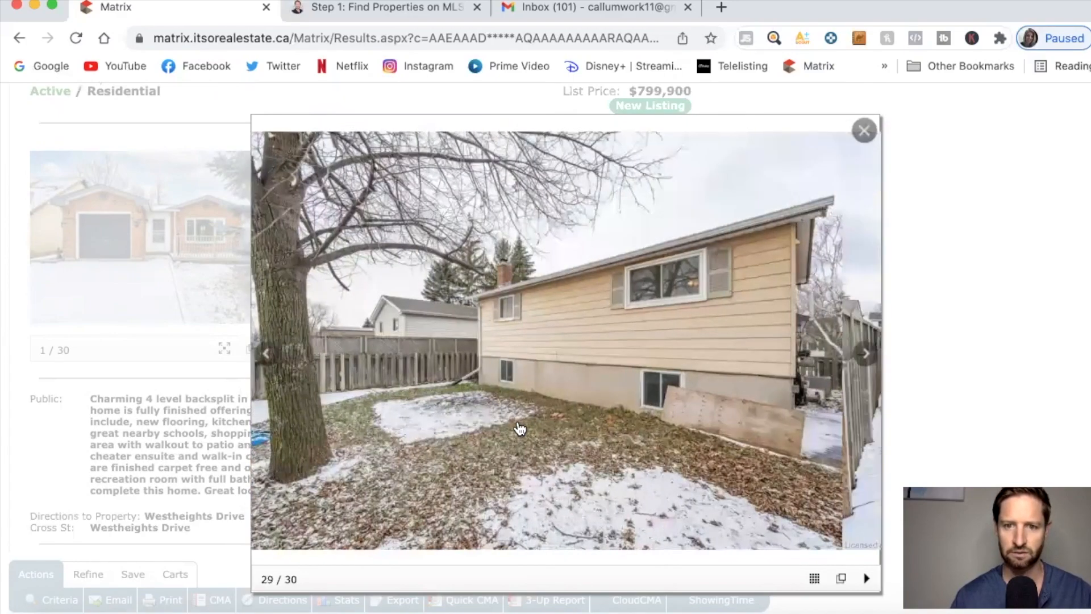
click(520, 428)
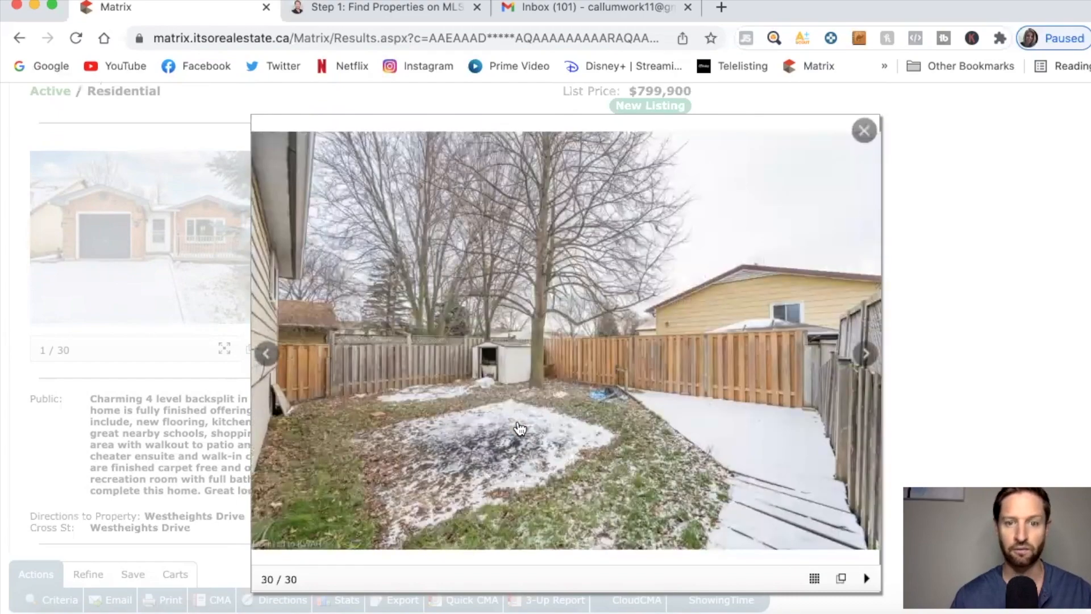
click(520, 429)
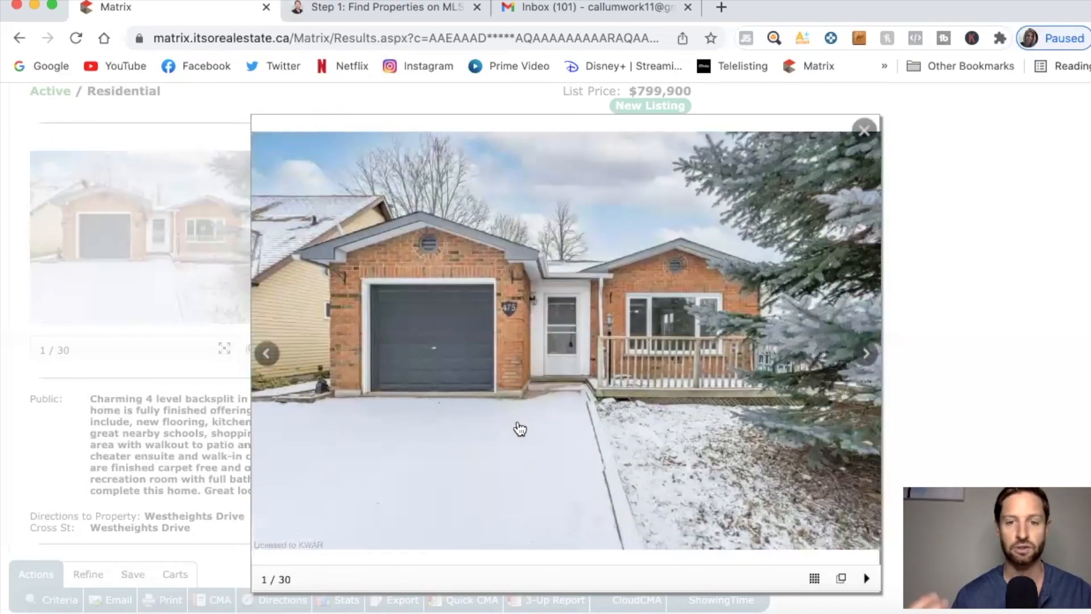
click(862, 132)
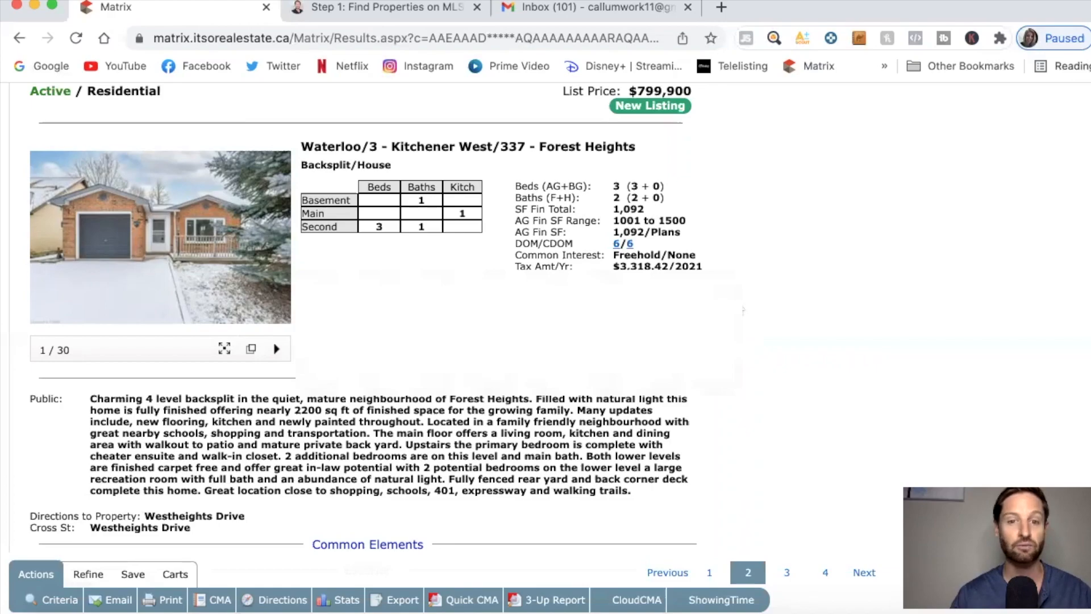
scroll(739, 309, down, 5)
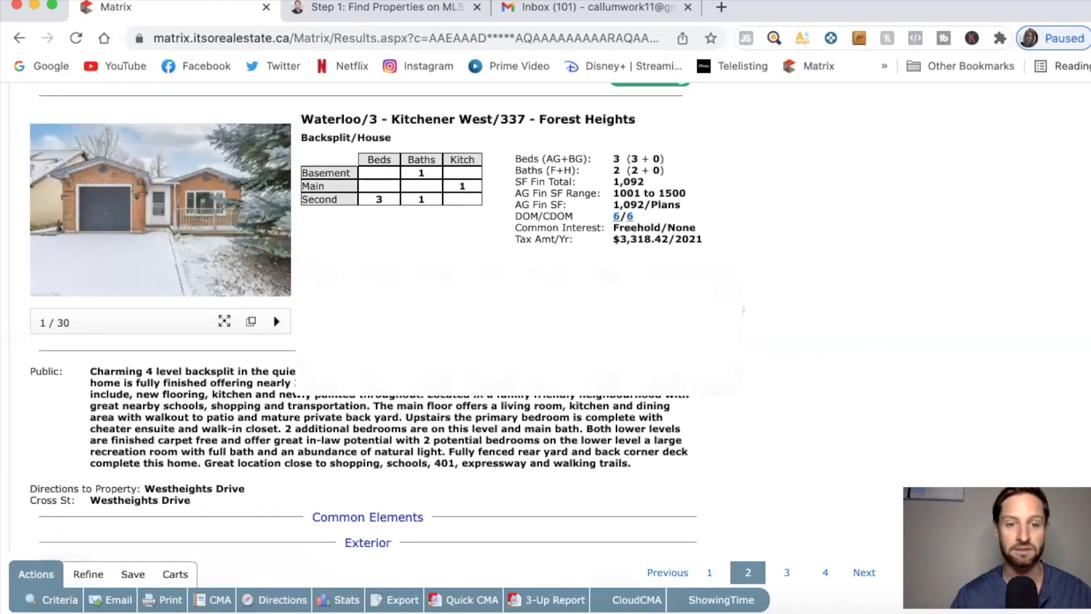
scroll(738, 308, down, 6)
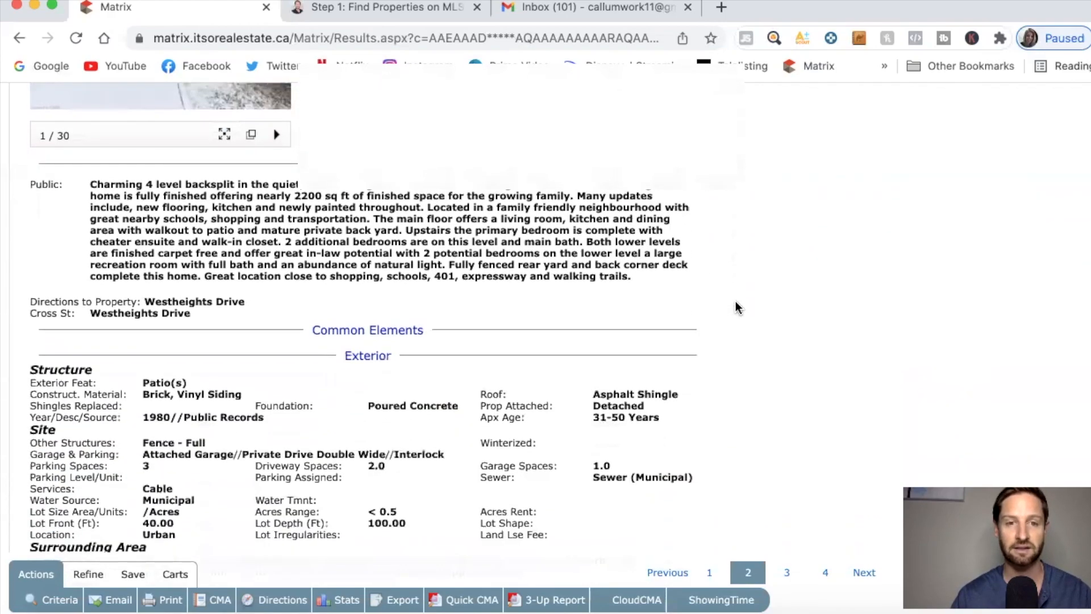
scroll(739, 308, up, 1)
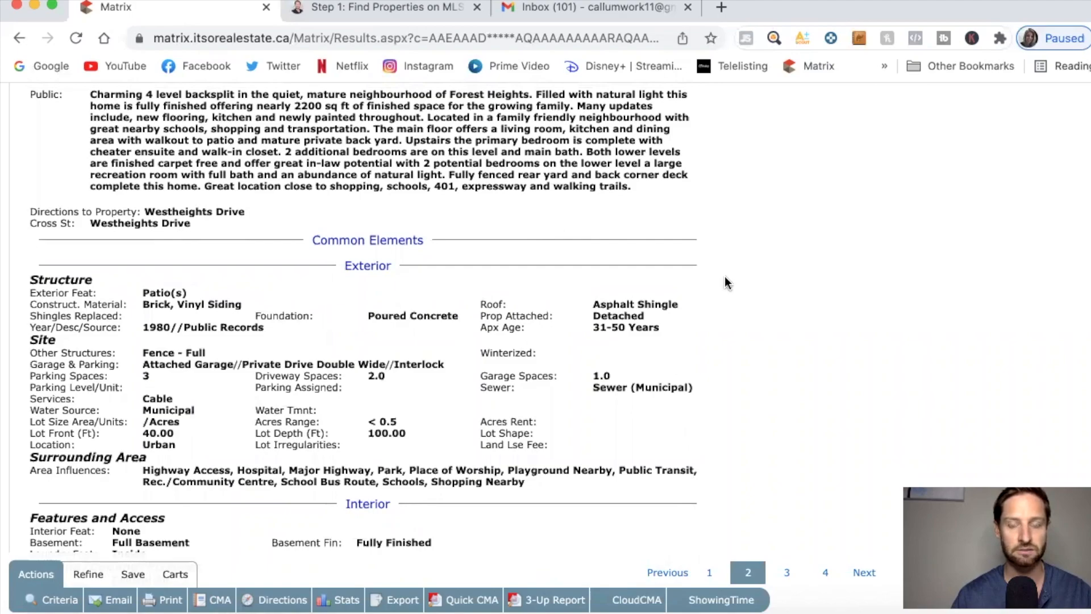
scroll(723, 305, down, 4)
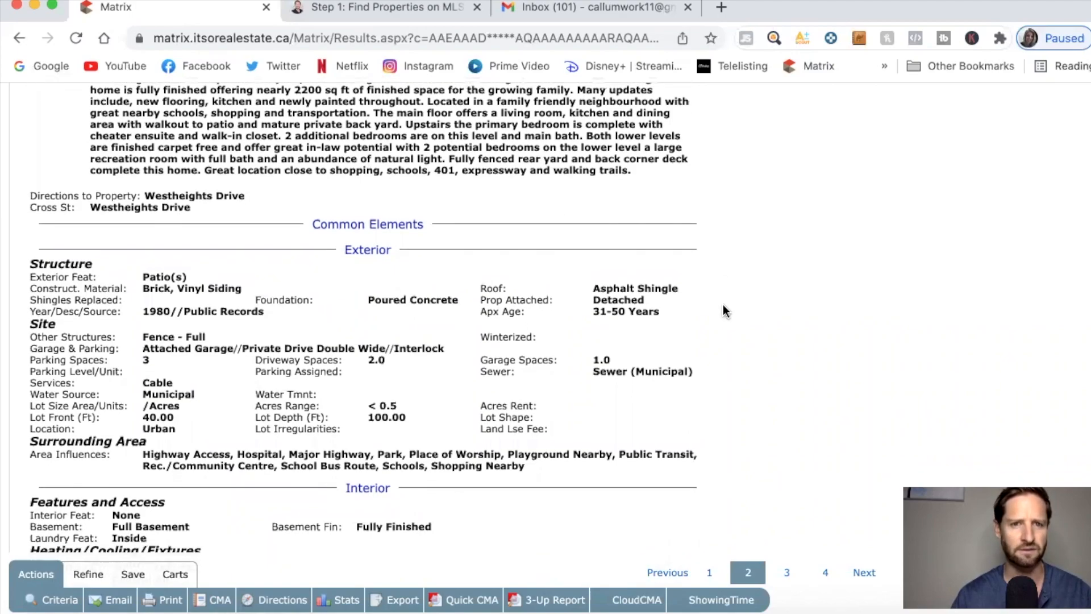
scroll(723, 308, down, 3)
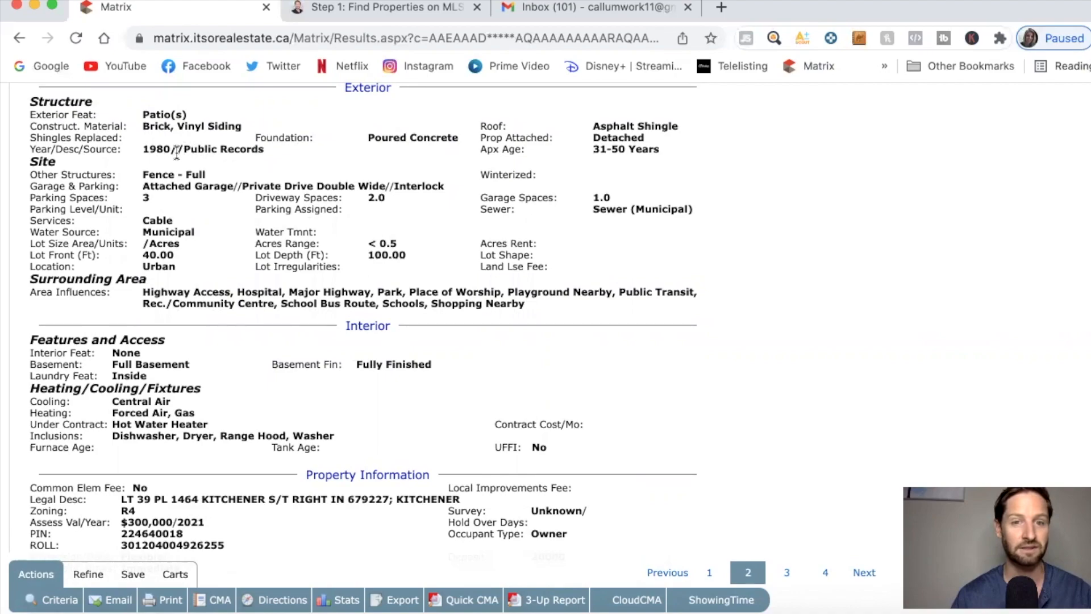
scroll(333, 150, down, 2)
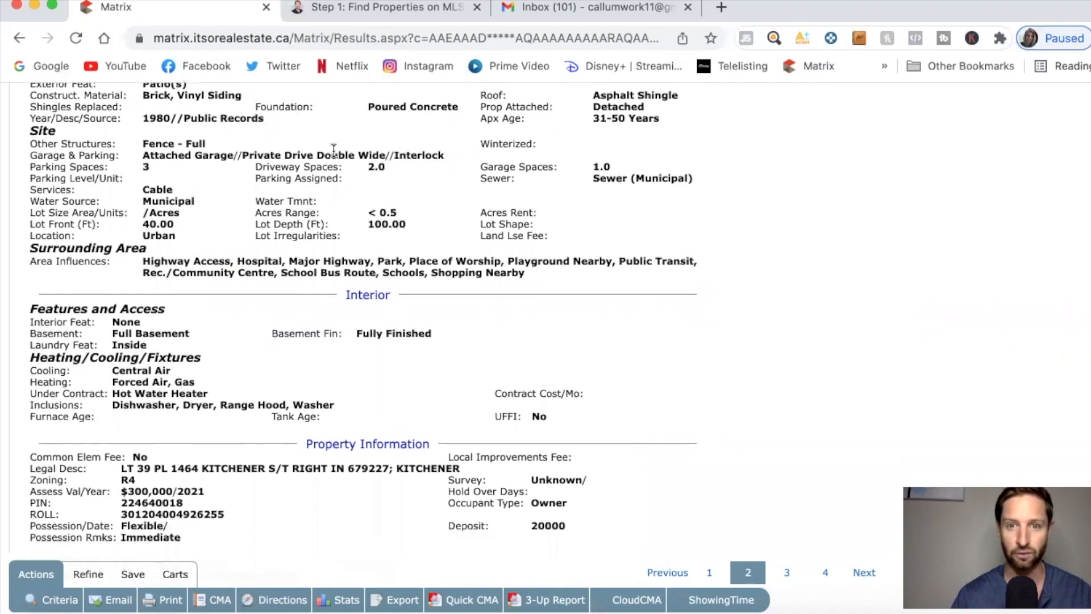
scroll(334, 149, down, 1)
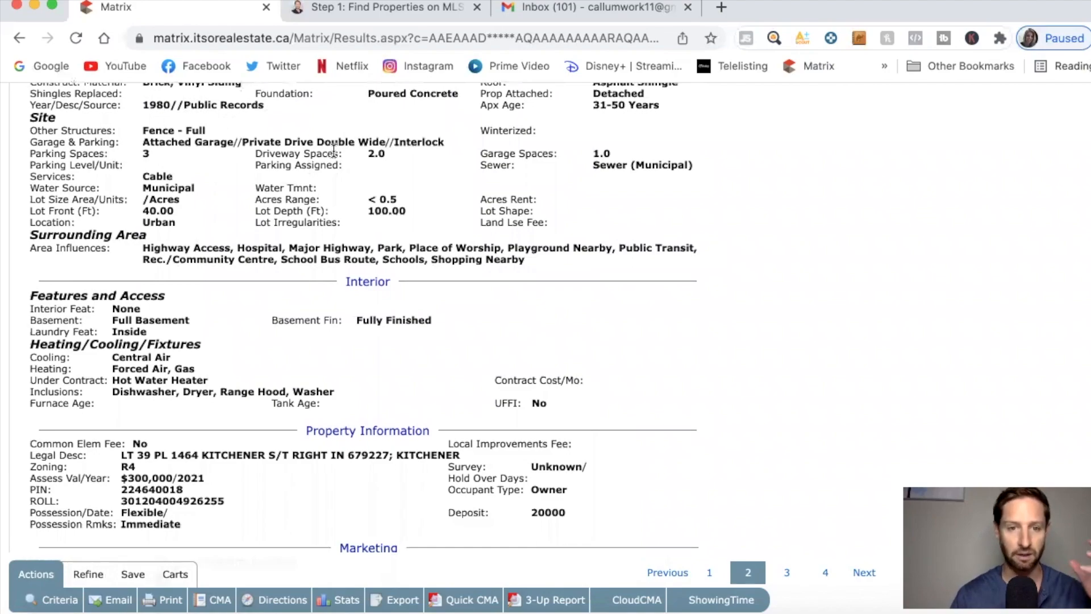
scroll(334, 150, down, 2)
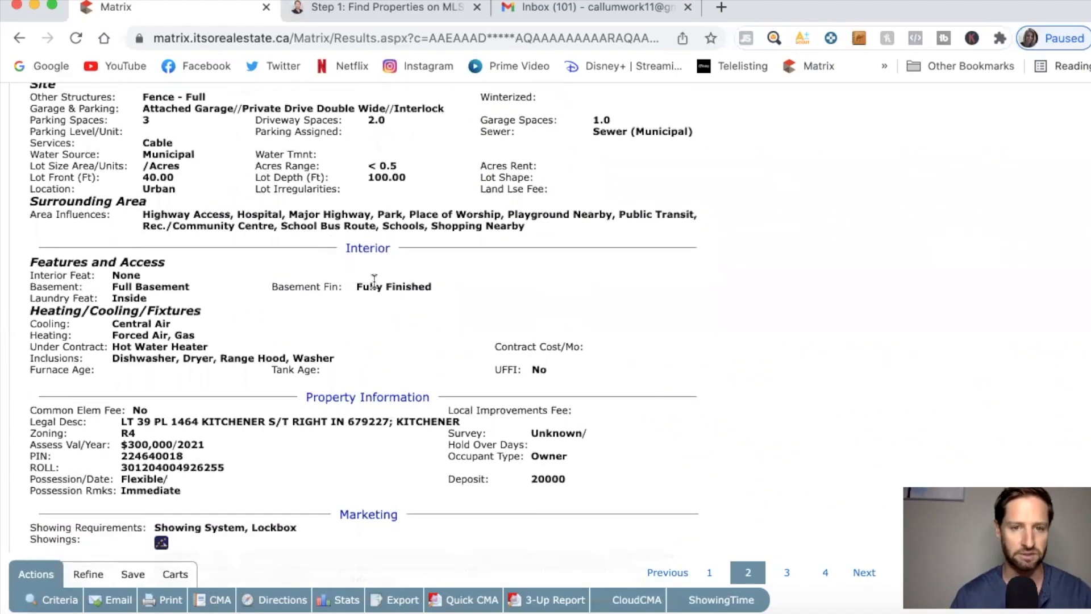
scroll(295, 281, down, 3)
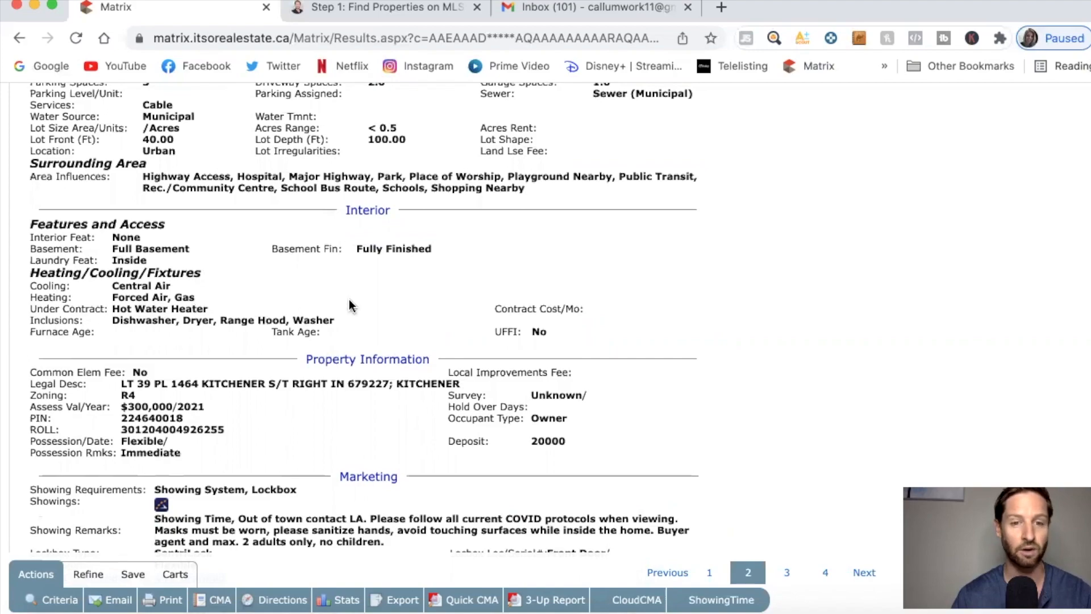
scroll(415, 309, down, 3)
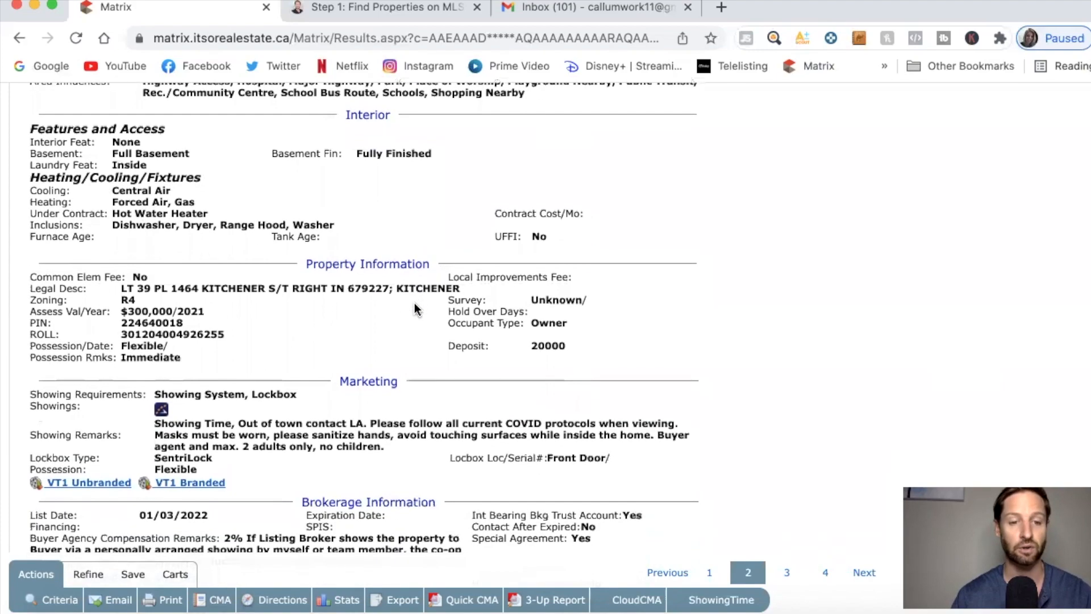
scroll(416, 308, down, 2)
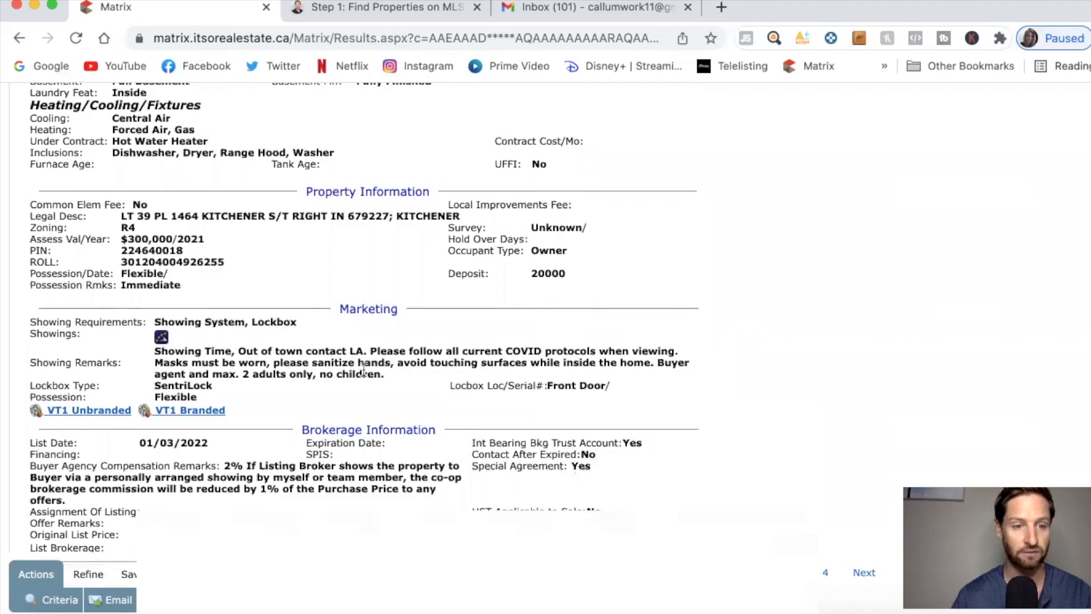
scroll(306, 364, down, 1)
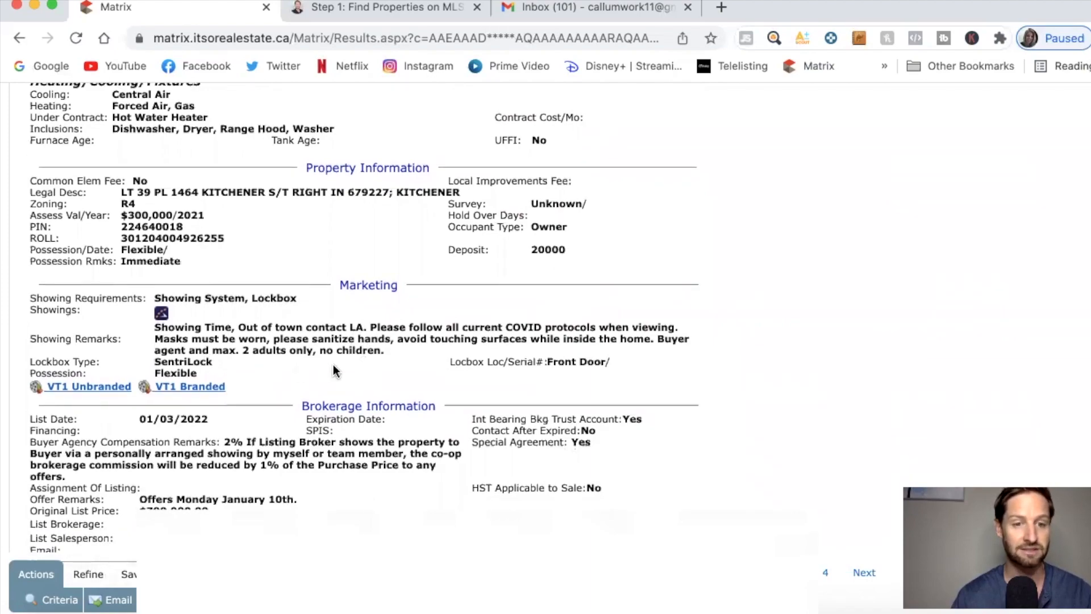
scroll(420, 374, down, 1)
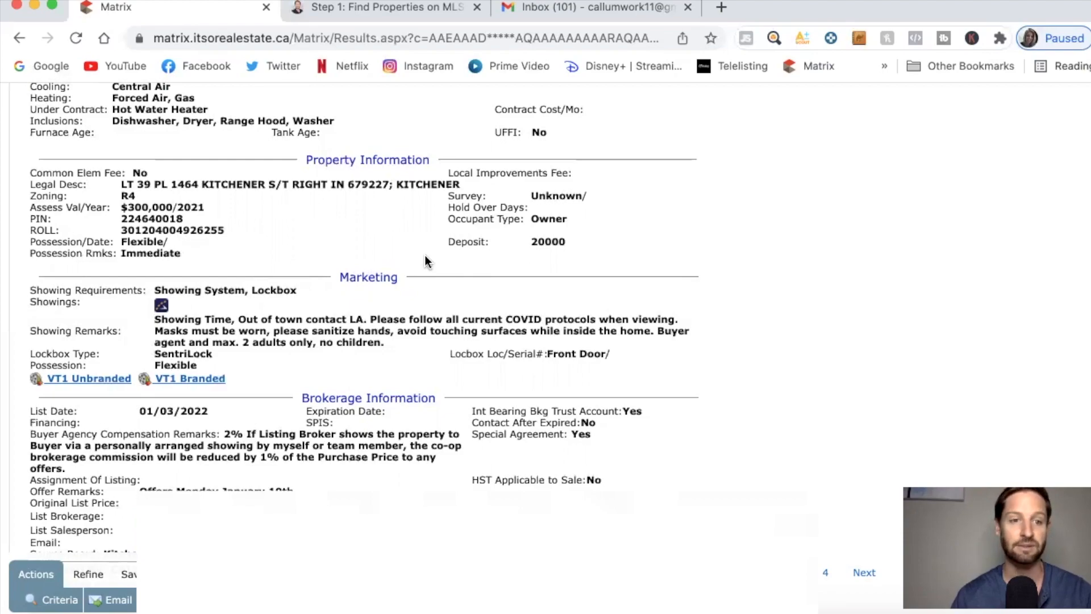
scroll(427, 261, down, 1)
scroll(427, 261, down, 1)
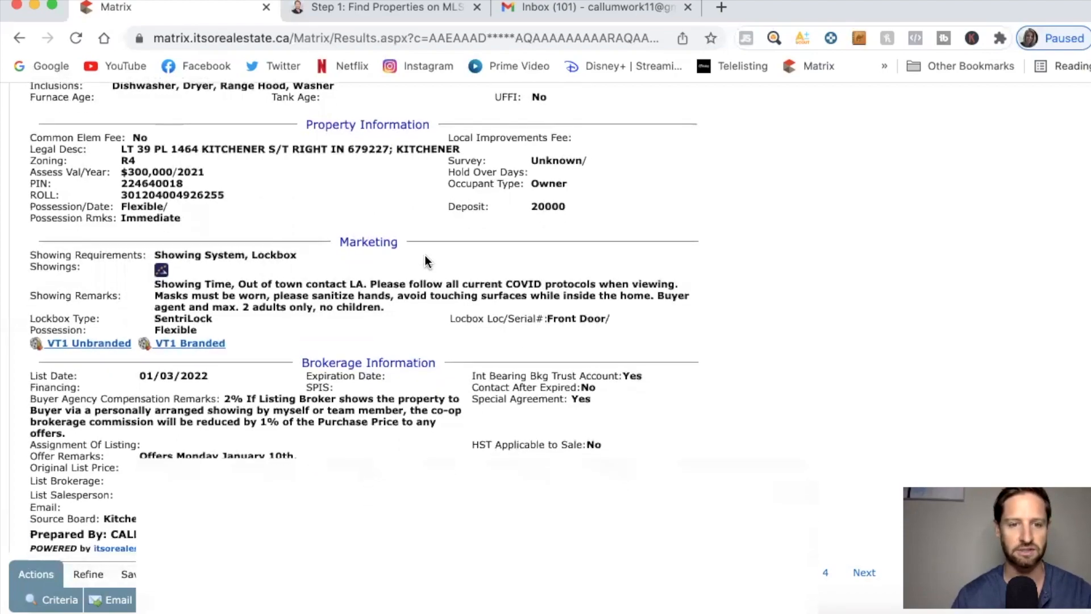
scroll(427, 262, down, 1)
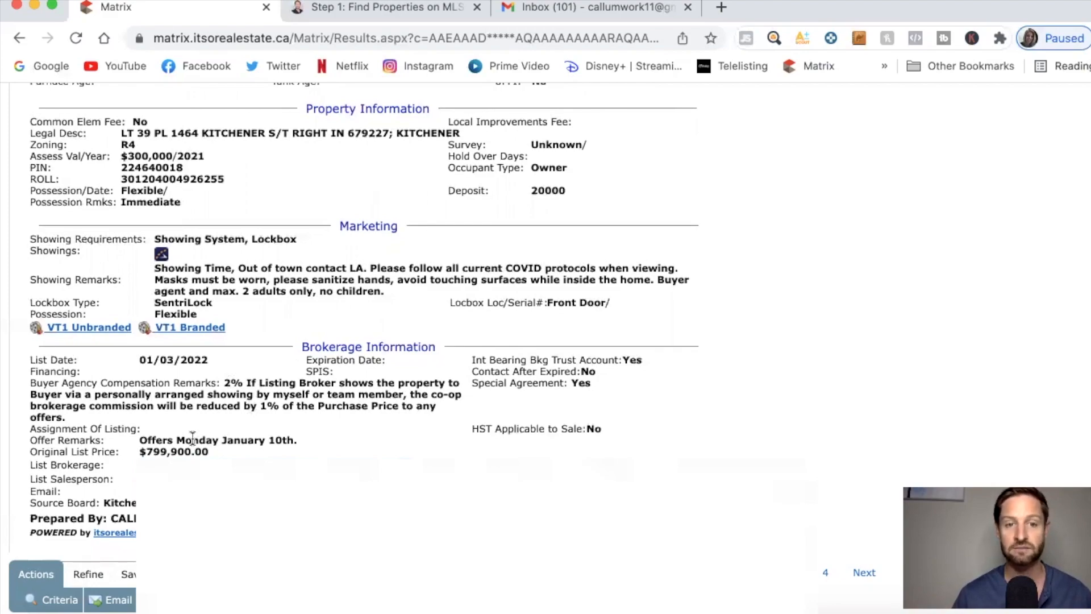
scroll(449, 320, up, 5)
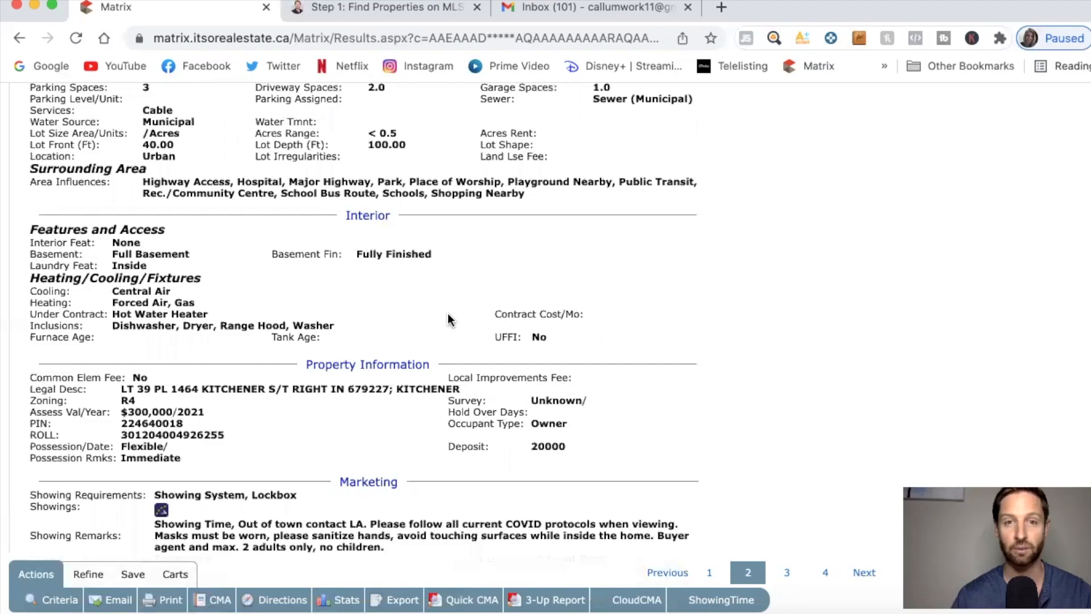
scroll(448, 320, up, 12)
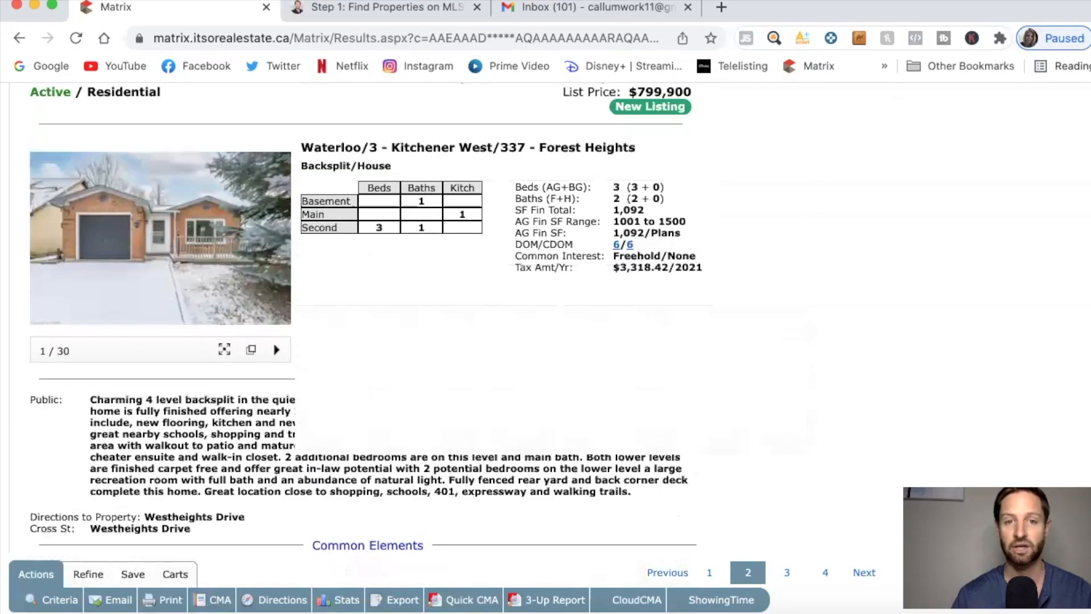
scroll(480, 330, up, 5)
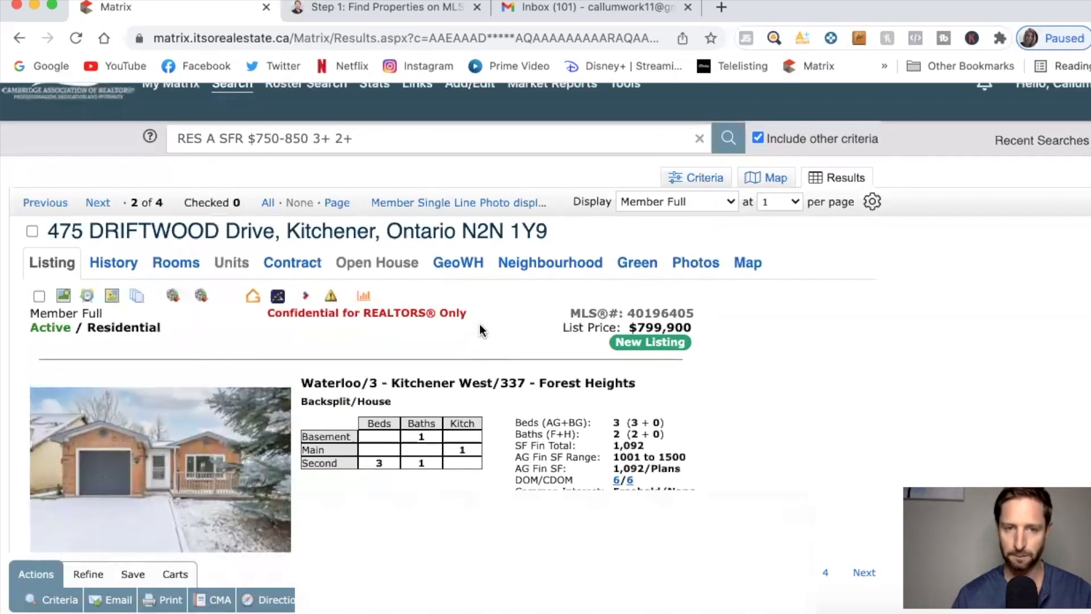
Switch the four Kitchener results to the Member Single Line Photo display table.
click(460, 206)
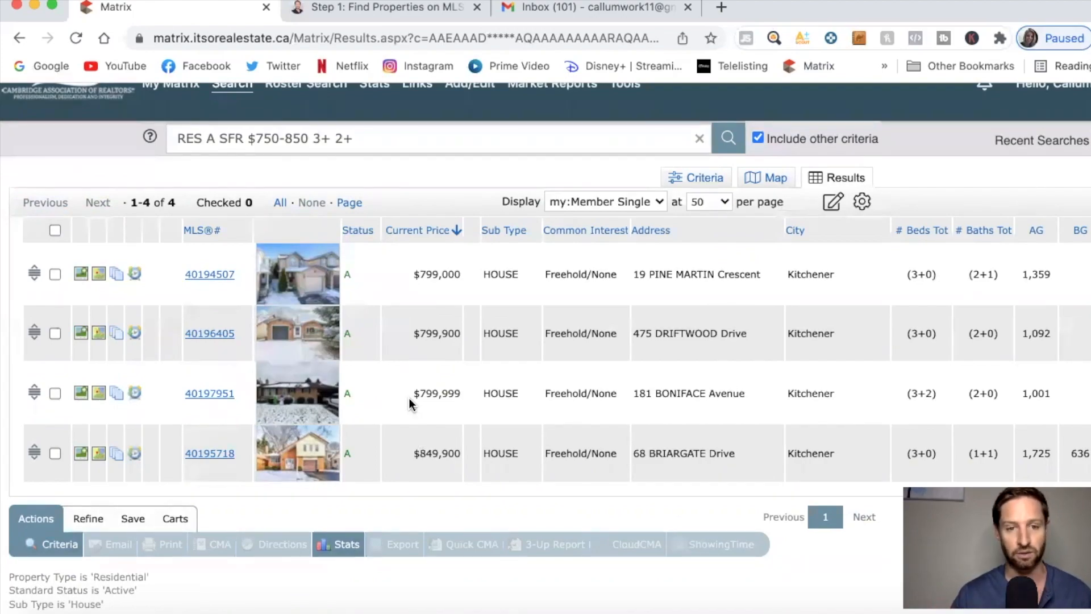
click(55, 393)
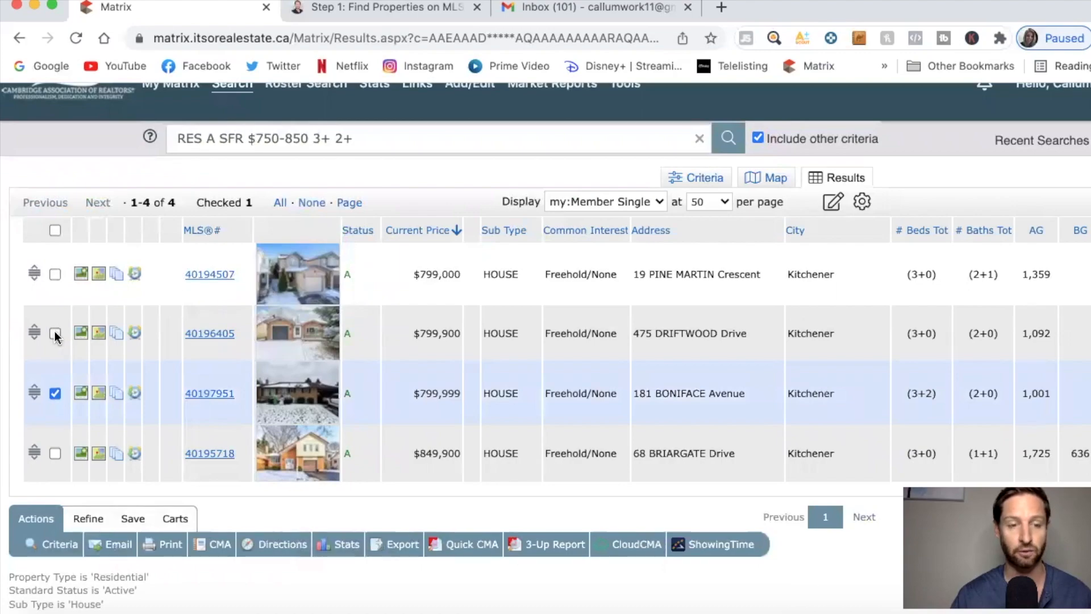
click(56, 334)
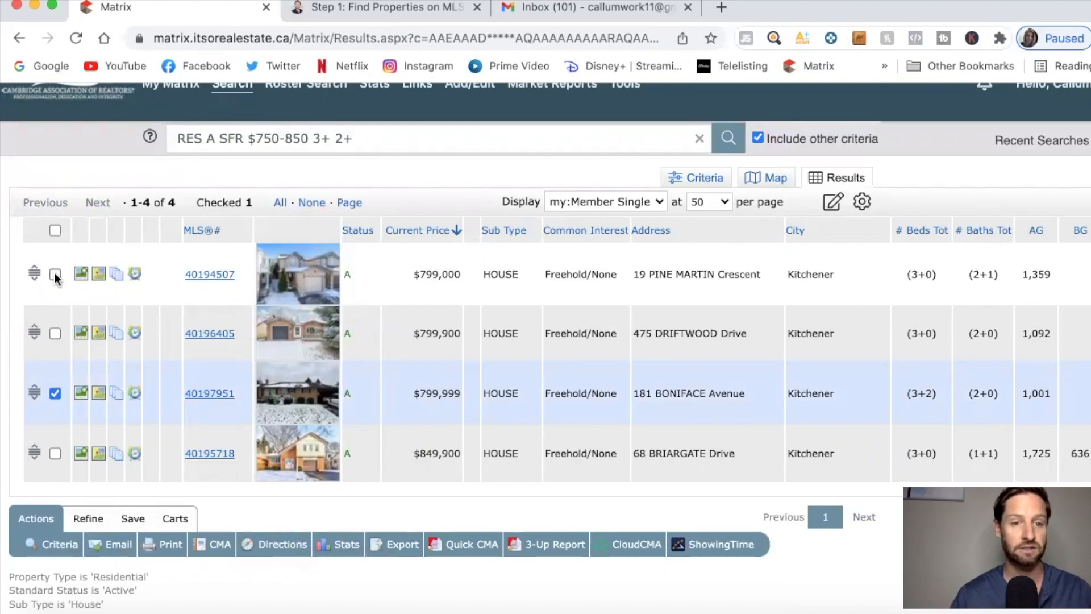
click(55, 275)
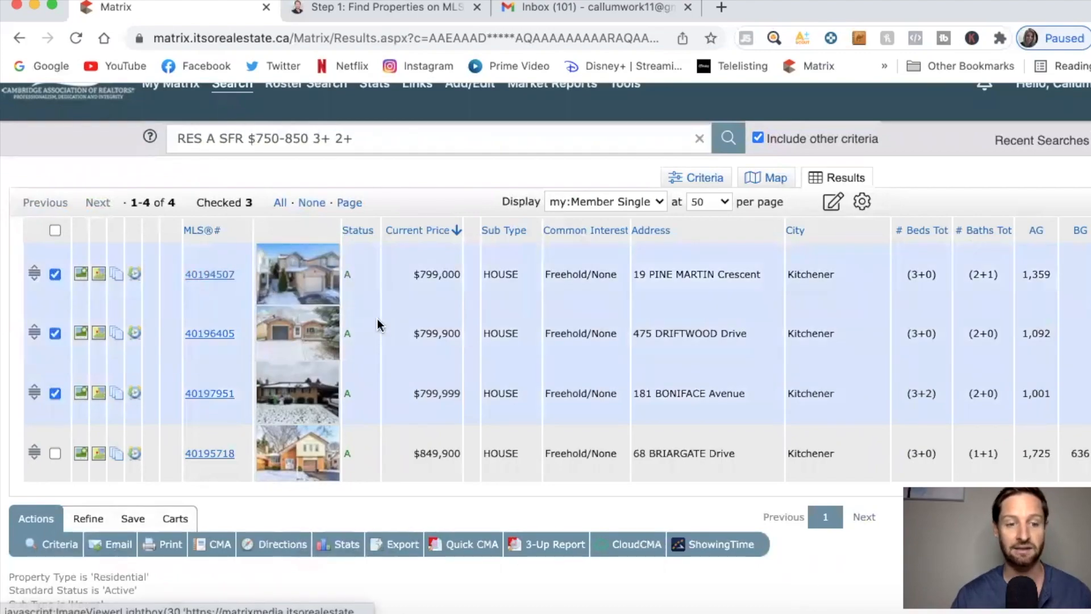
click(119, 545)
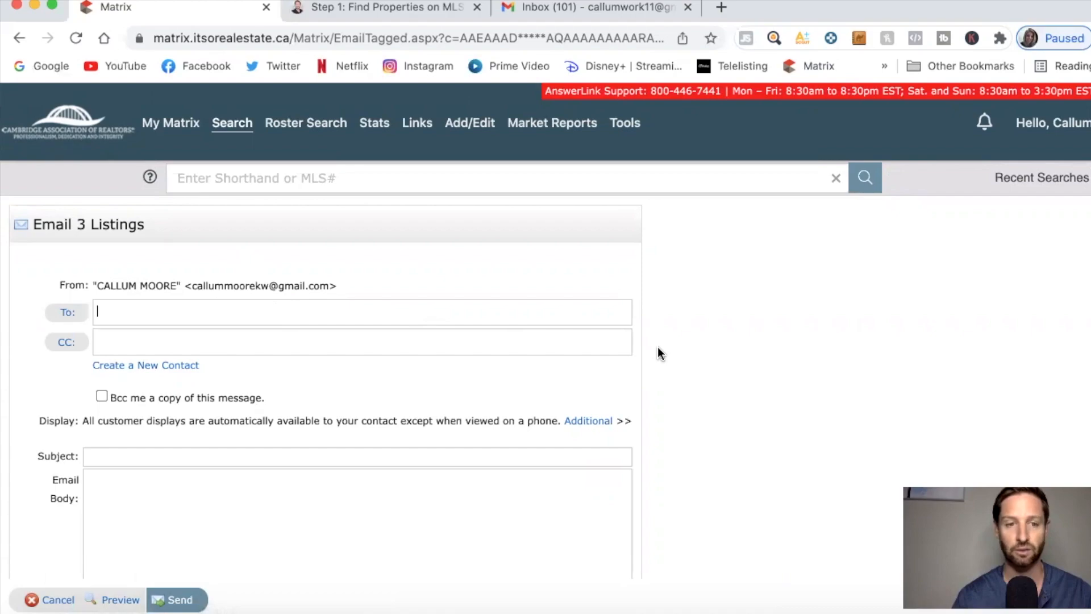
scroll(657, 347, down, 2)
scroll(656, 346, down, 3)
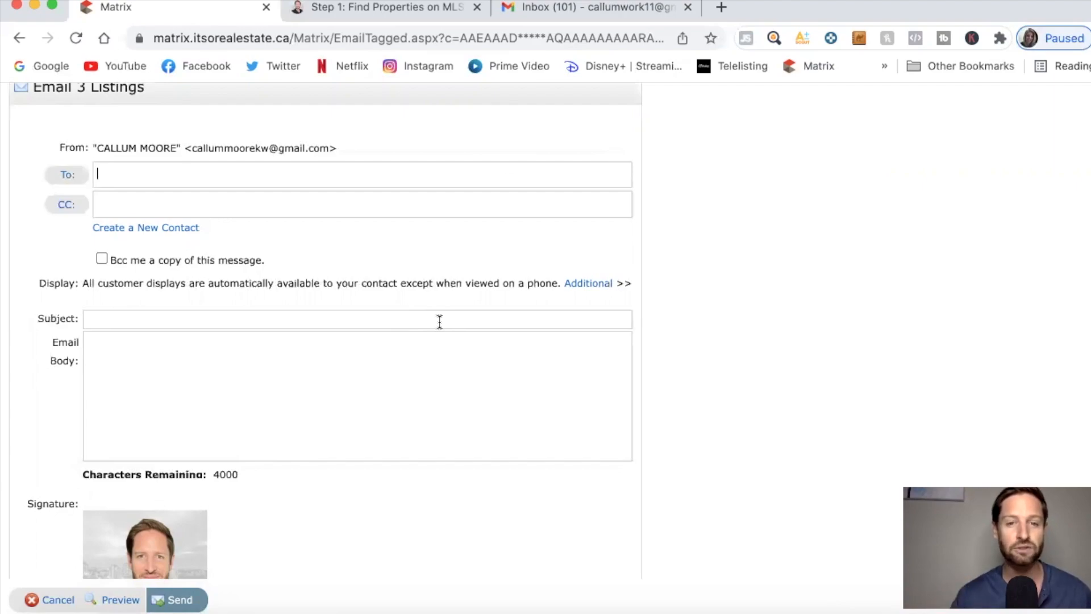
click(366, 17)
Scroll the Podia Step 1 lesson to its client email templates for sending properties.
scroll(333, 239, up, 2)
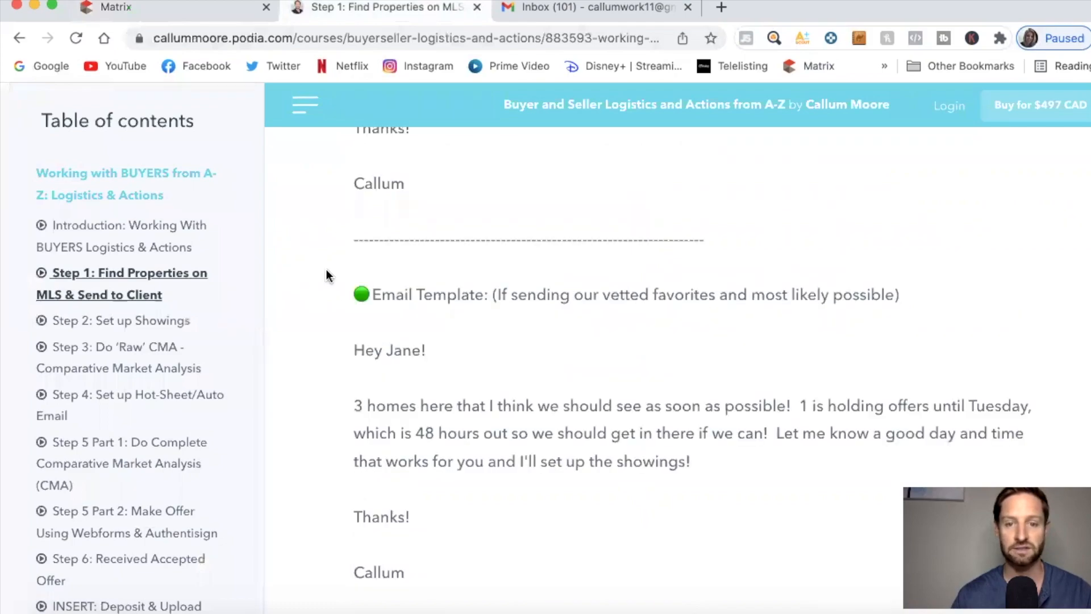
scroll(328, 276, up, 3)
scroll(327, 275, down, 2)
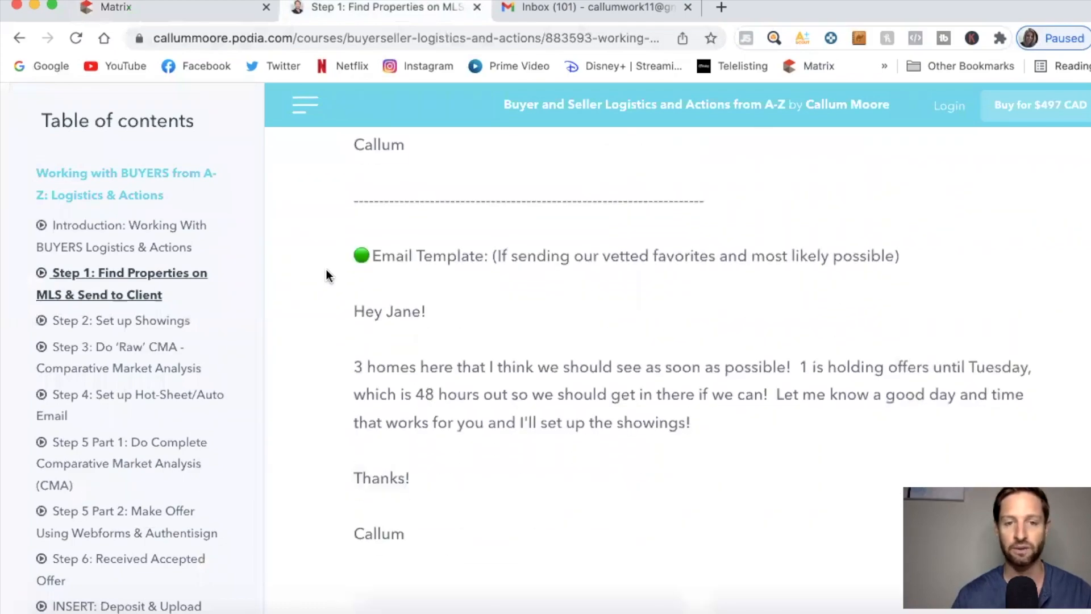
scroll(327, 269, up, 10)
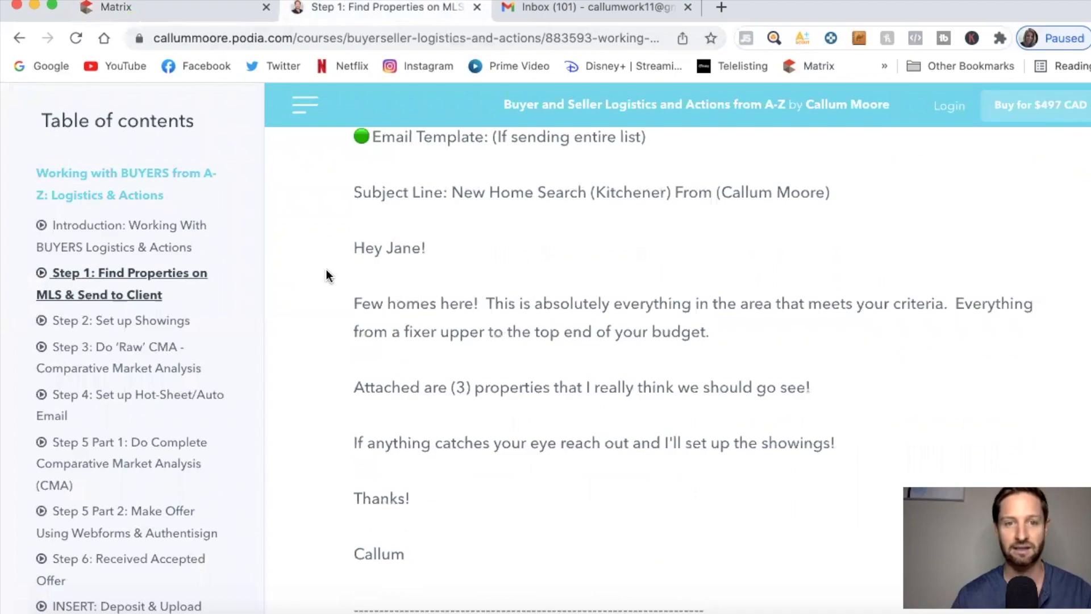
scroll(325, 276, up, 1)
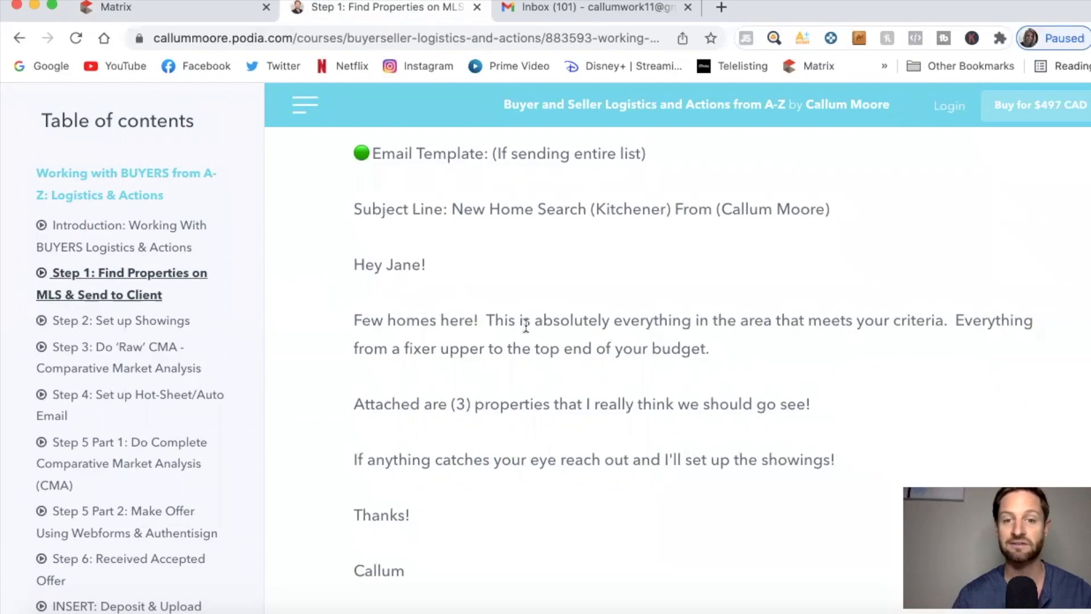
scroll(686, 325, down, 1)
scroll(686, 325, down, 1)
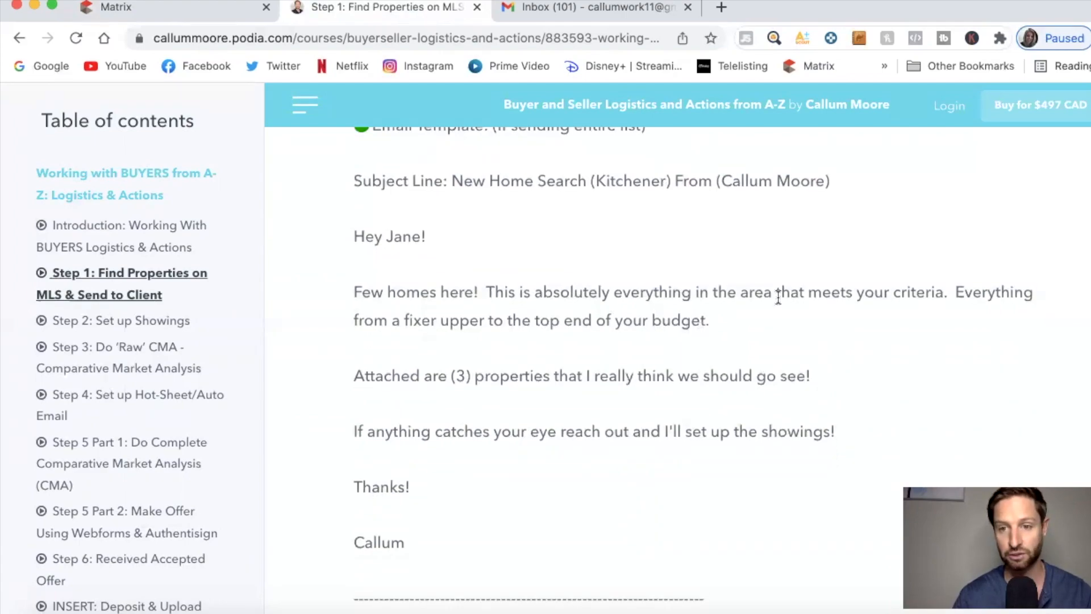
scroll(777, 298, down, 1)
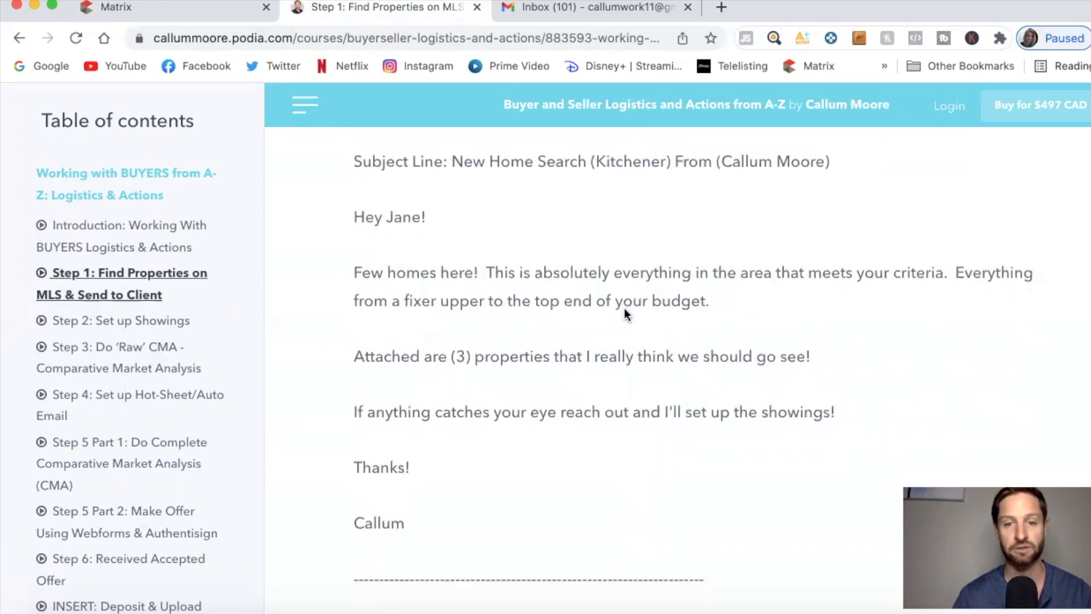
scroll(575, 317, down, 2)
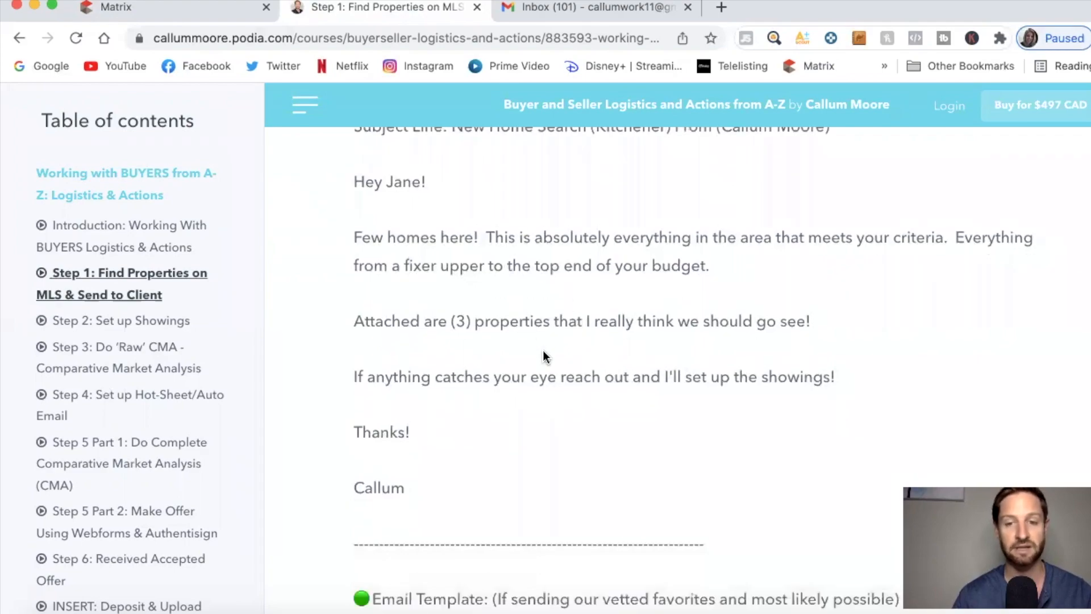
scroll(564, 364, down, 1)
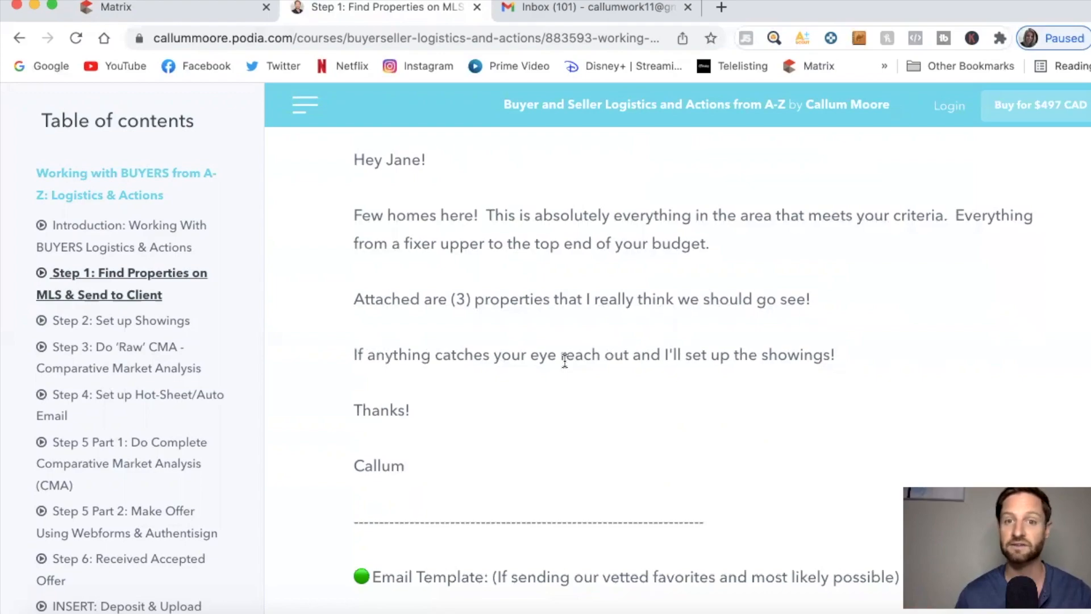
scroll(564, 359, down, 5)
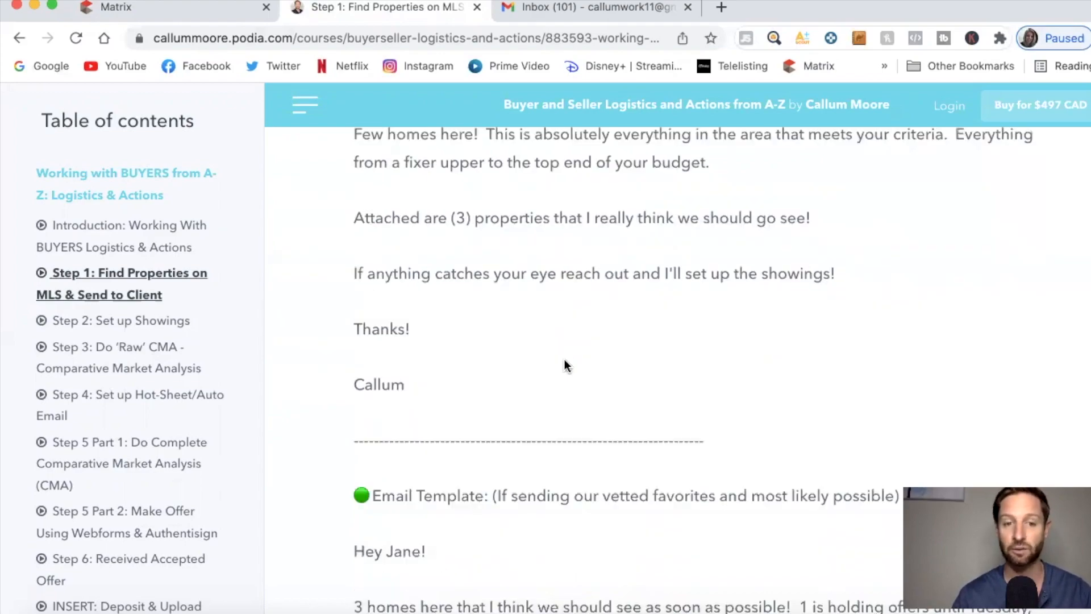
scroll(564, 359, down, 3)
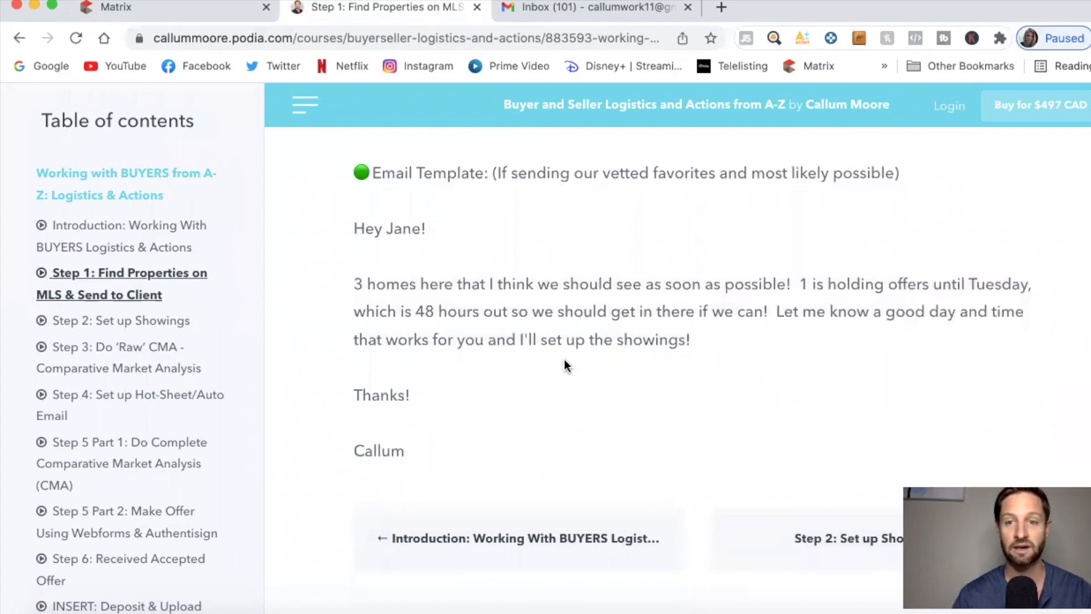
scroll(564, 359, up, 1)
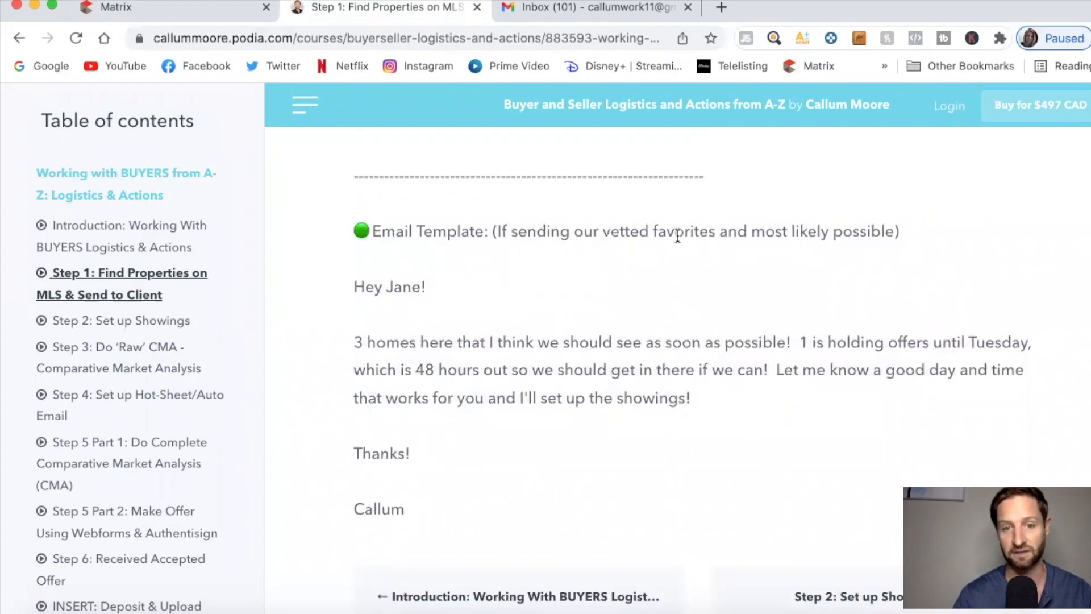
scroll(510, 284, down, 1)
scroll(486, 309, down, 1)
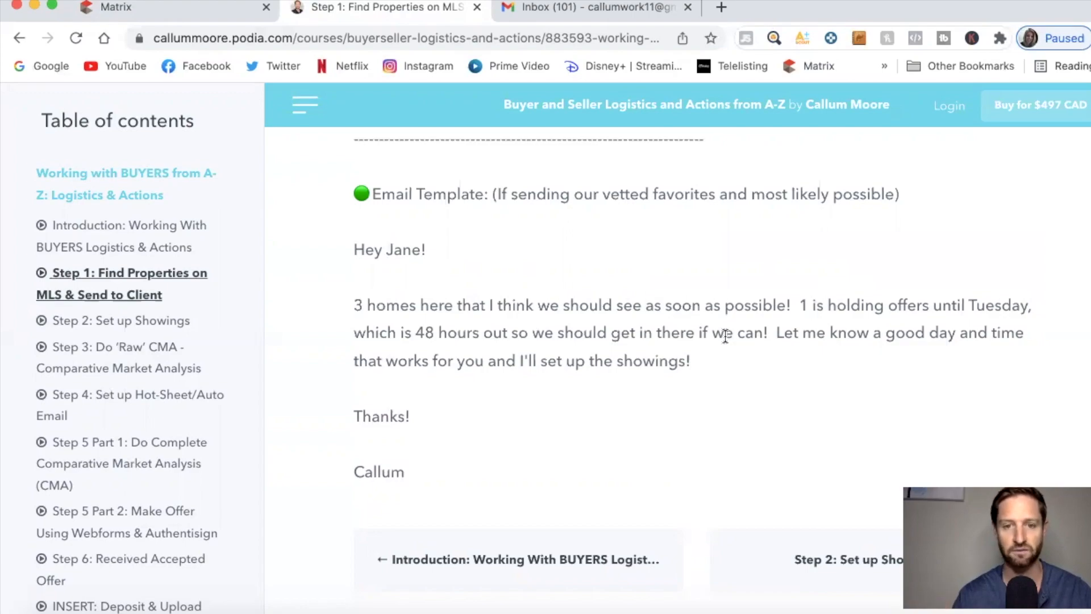
scroll(643, 349, down, 1)
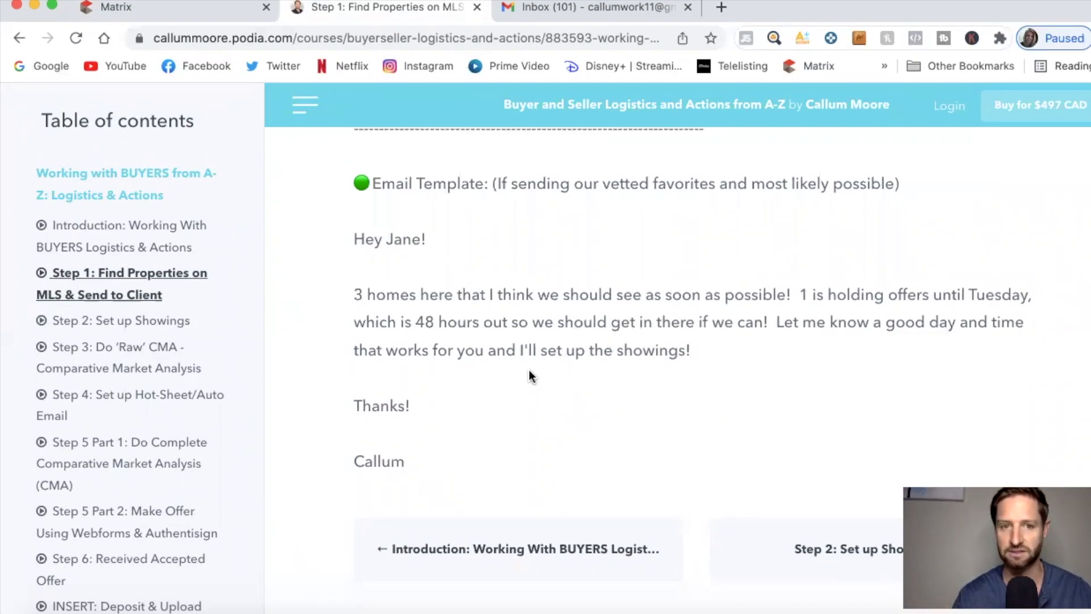
scroll(529, 373, up, 1)
scroll(376, 263, up, 8)
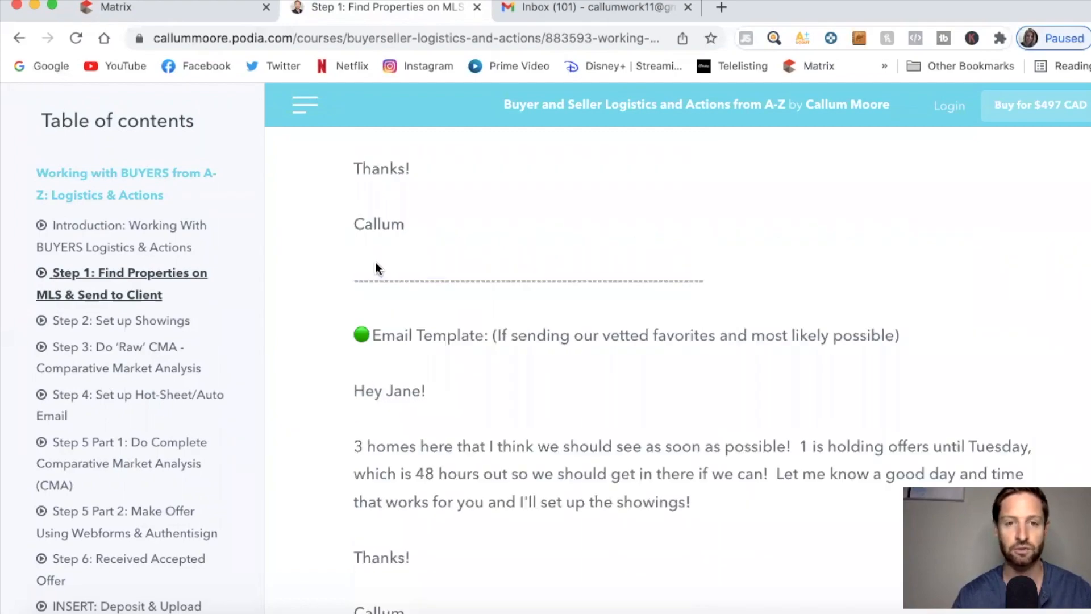
Copy the template subject line from Podia into the email's Subject field.
drag(453, 207, 829, 206)
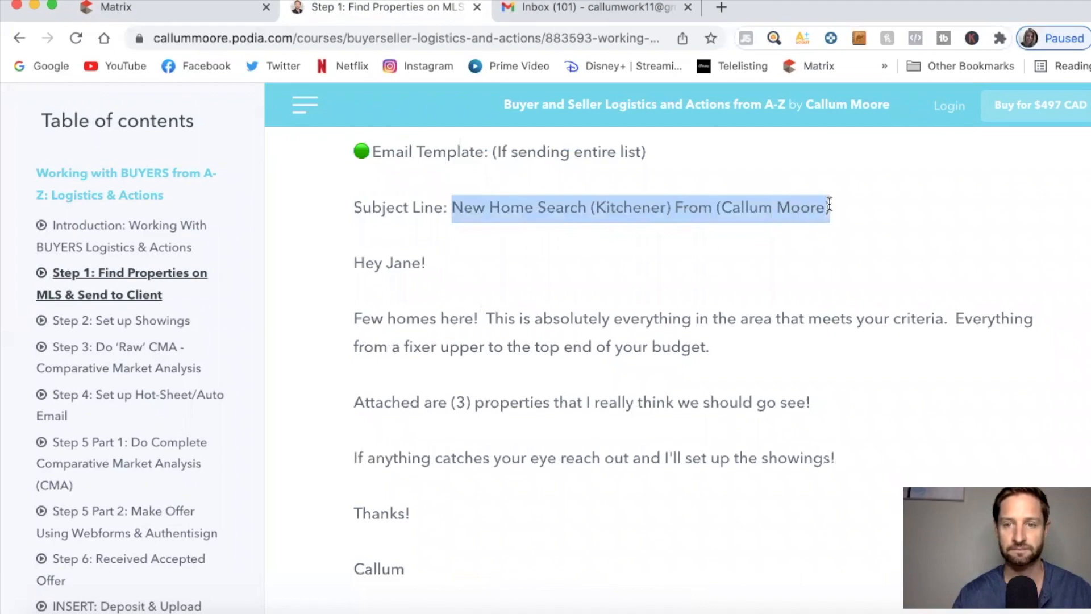
right_click(791, 206)
click(763, 241)
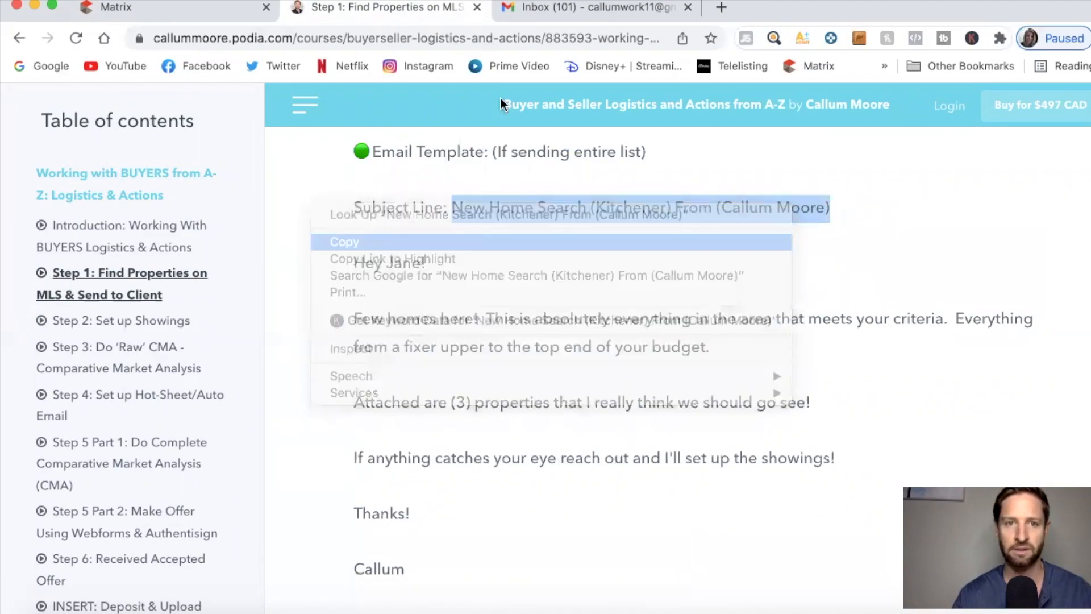
click(227, 14)
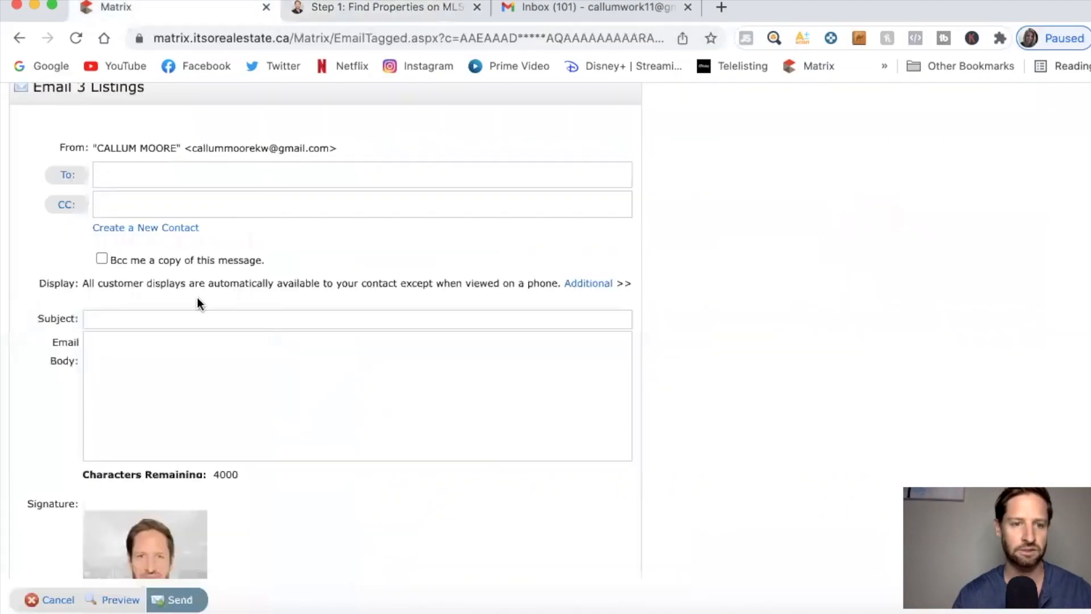
click(185, 317)
key(super+v)
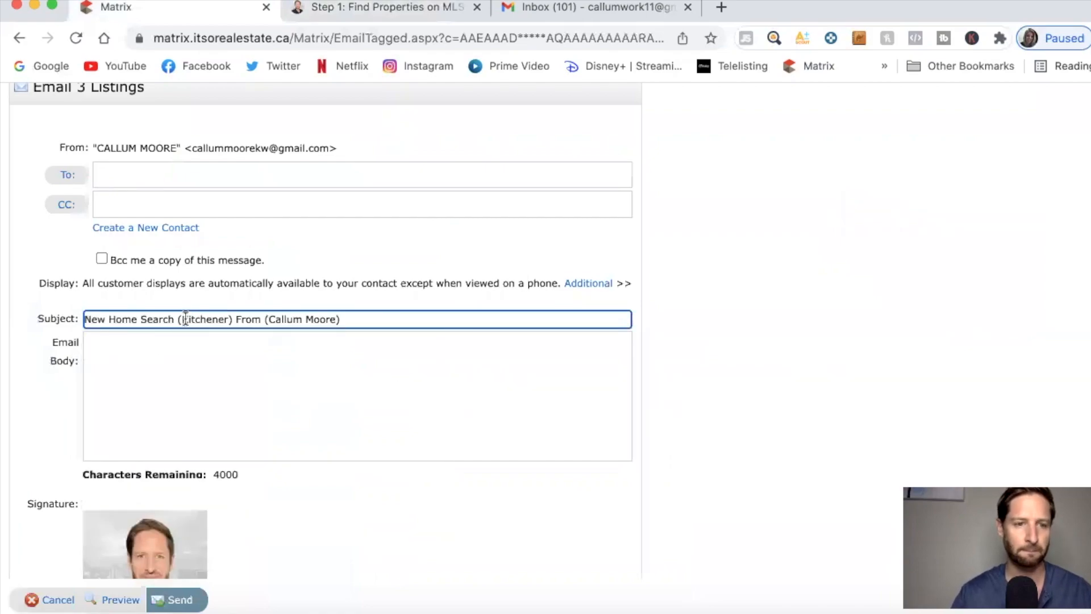
click(192, 341)
Copy the template message, from greeting to sign-off, into the Email Body.
click(364, 7)
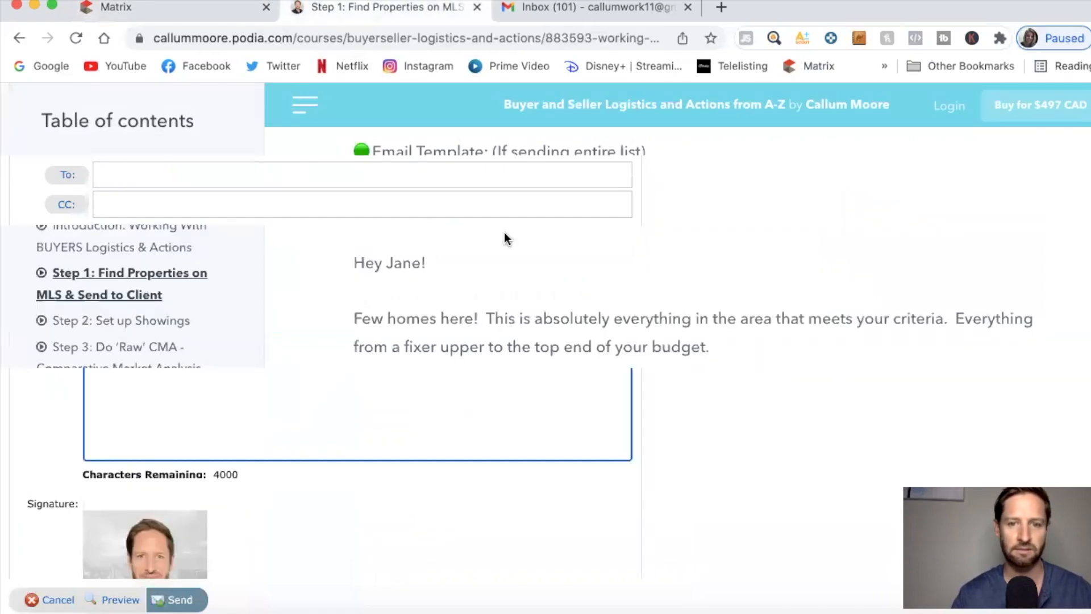
scroll(455, 284, down, 1)
drag(354, 248, 415, 402)
drag(415, 441, 415, 500)
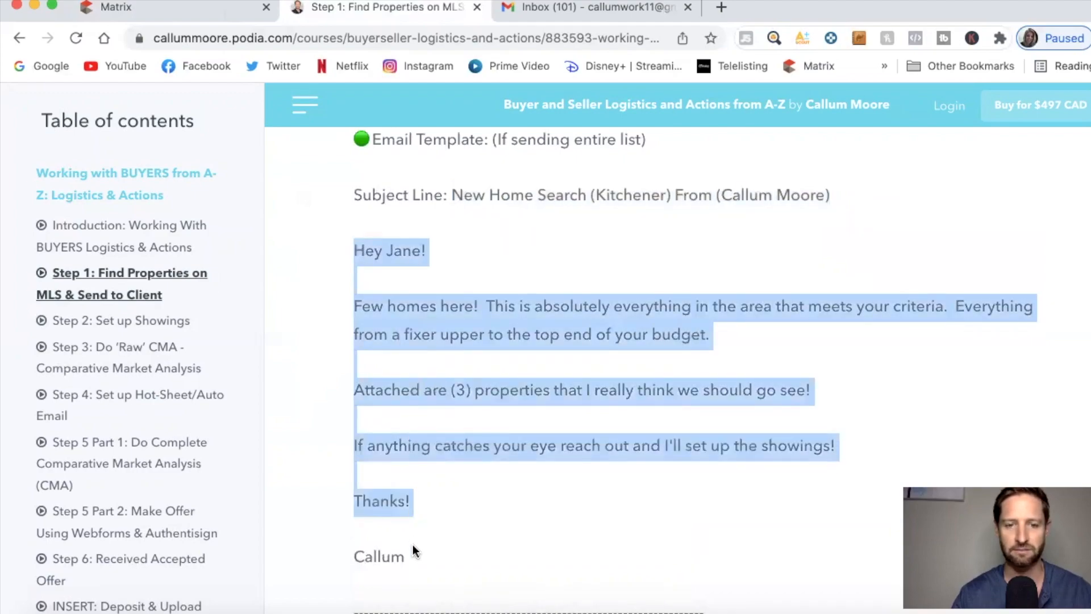
drag(413, 548, 415, 554)
right_click(449, 322)
click(467, 355)
click(219, 15)
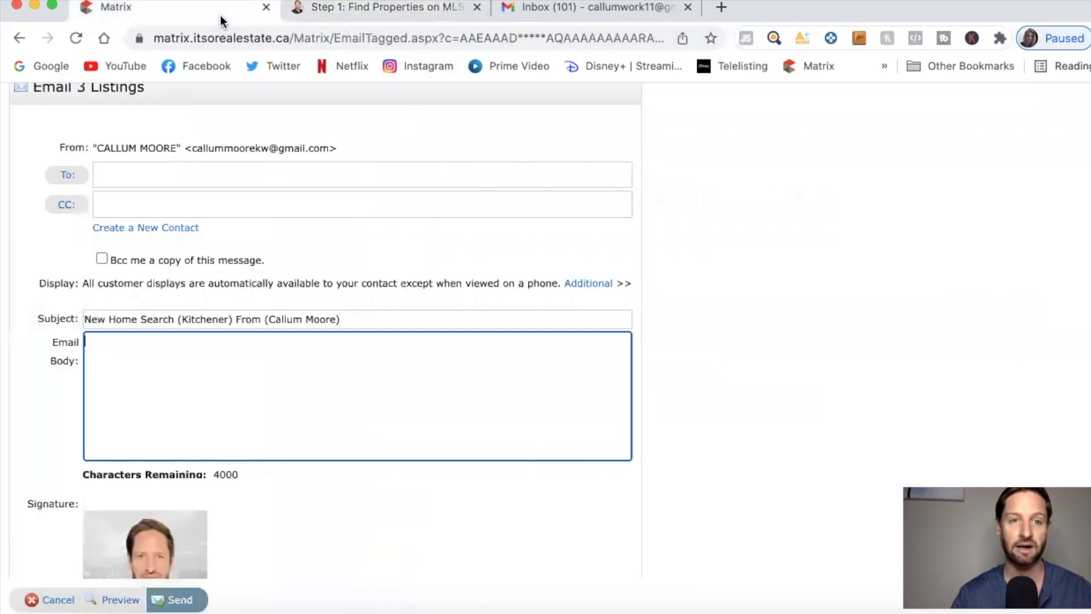
key(ctrl+v)
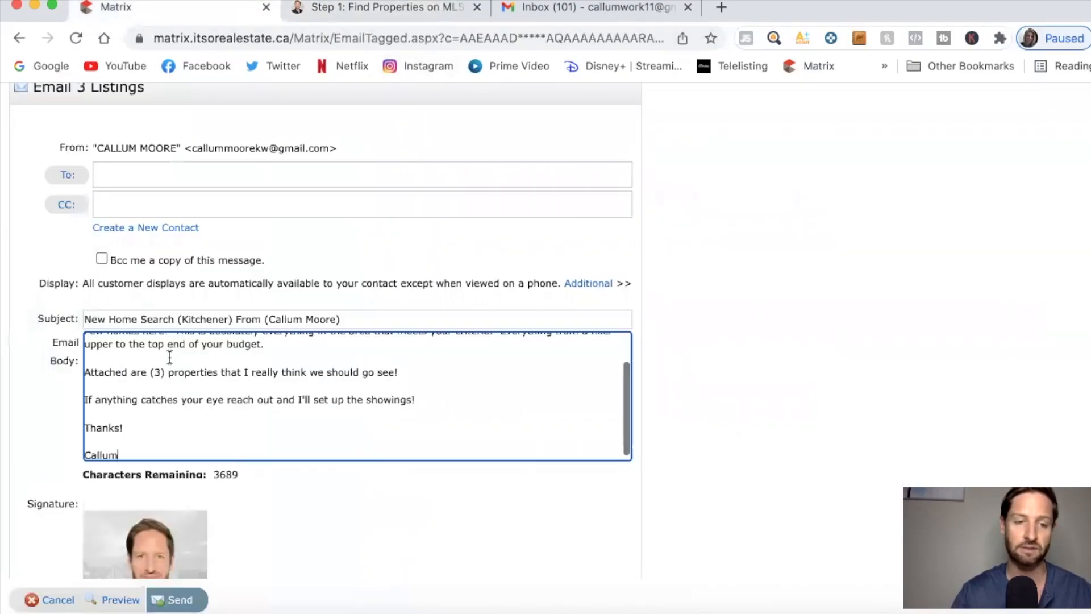
scroll(224, 382, up, 3)
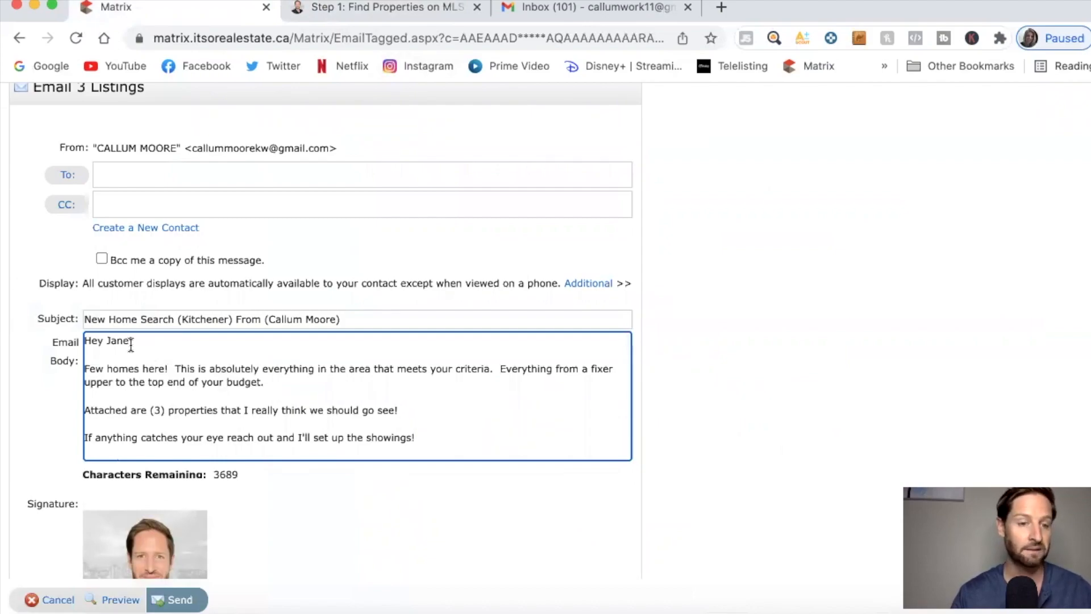
scroll(198, 368, down, 1)
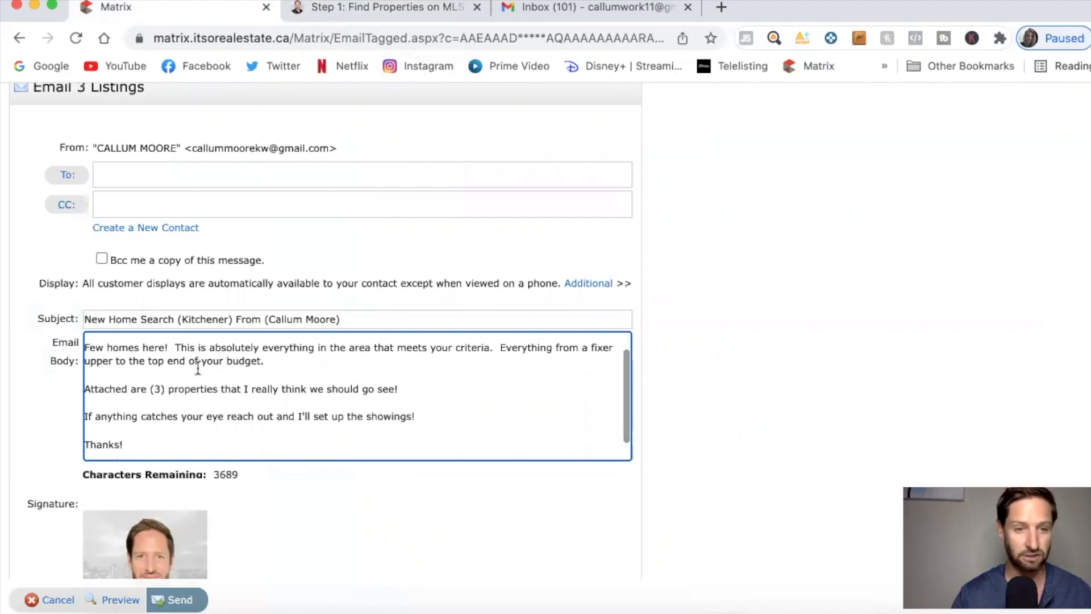
Delete the parentheses around 3 in the body and all parentheses in the subject.
click(164, 388)
key(BackSpace)
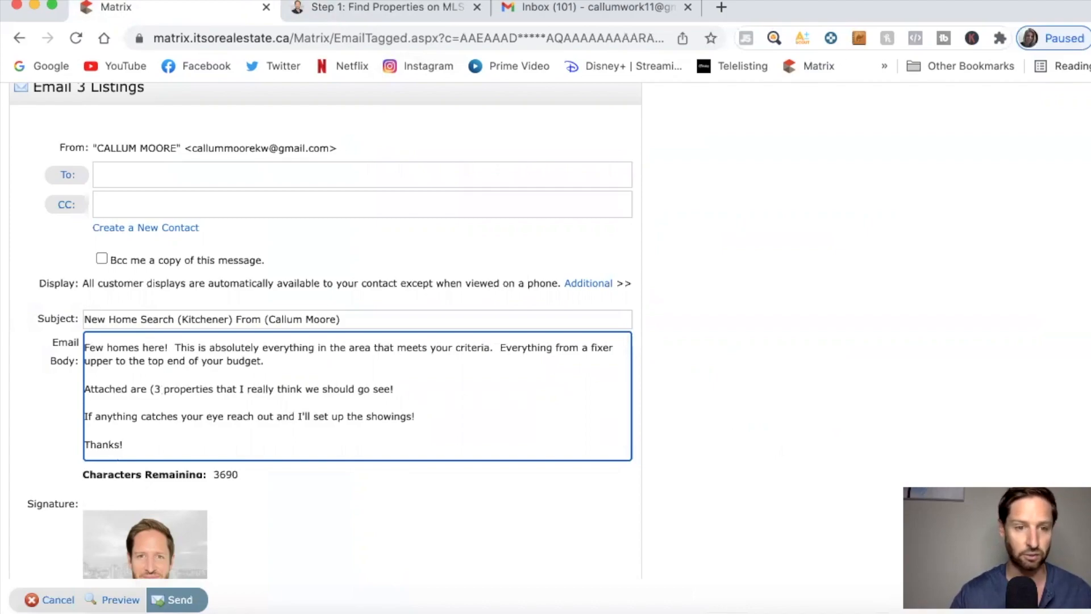
click(155, 389)
key(BackSpace)
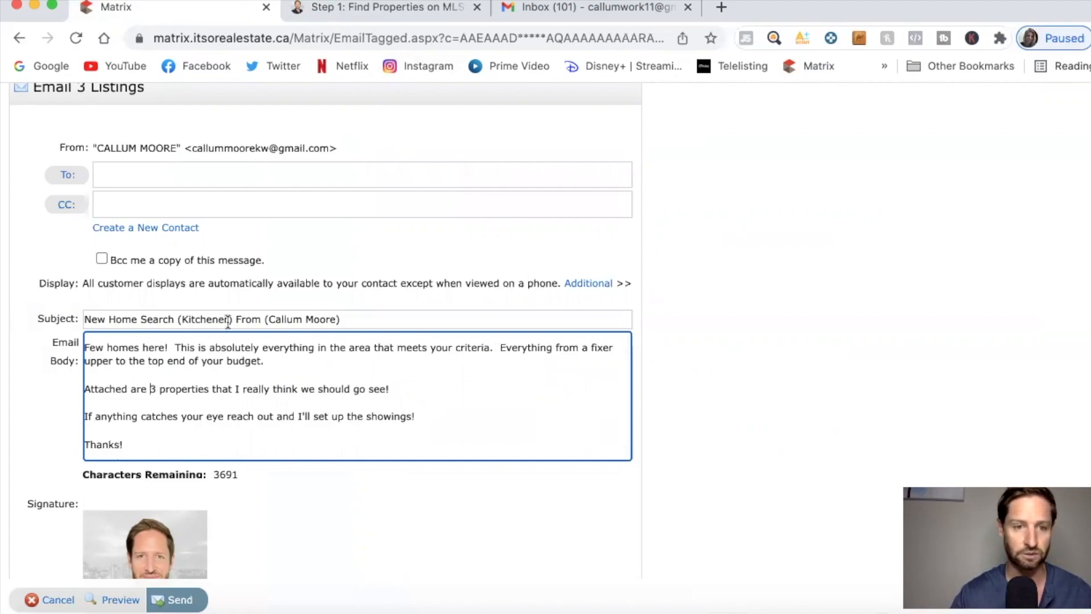
click(229, 319)
key(BackSpace)
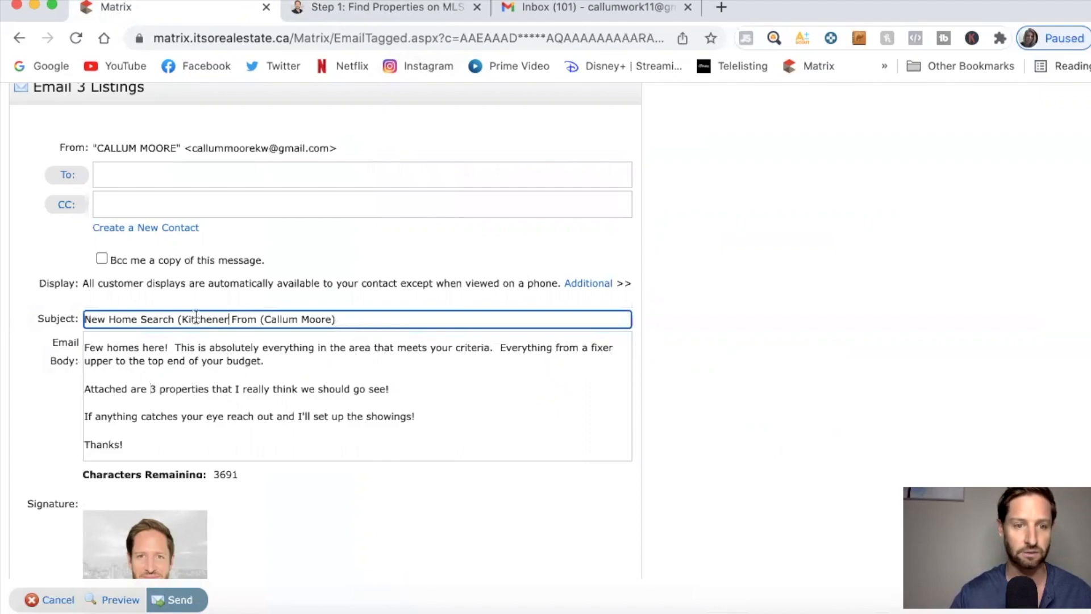
click(181, 319)
key(BackSpace)
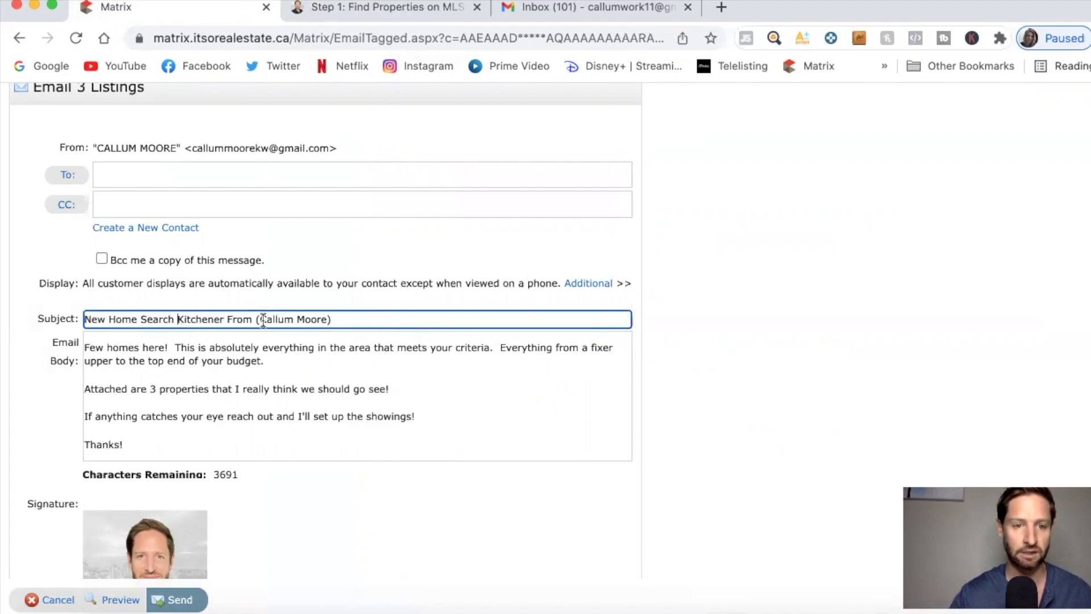
click(261, 318)
key(BackSpace)
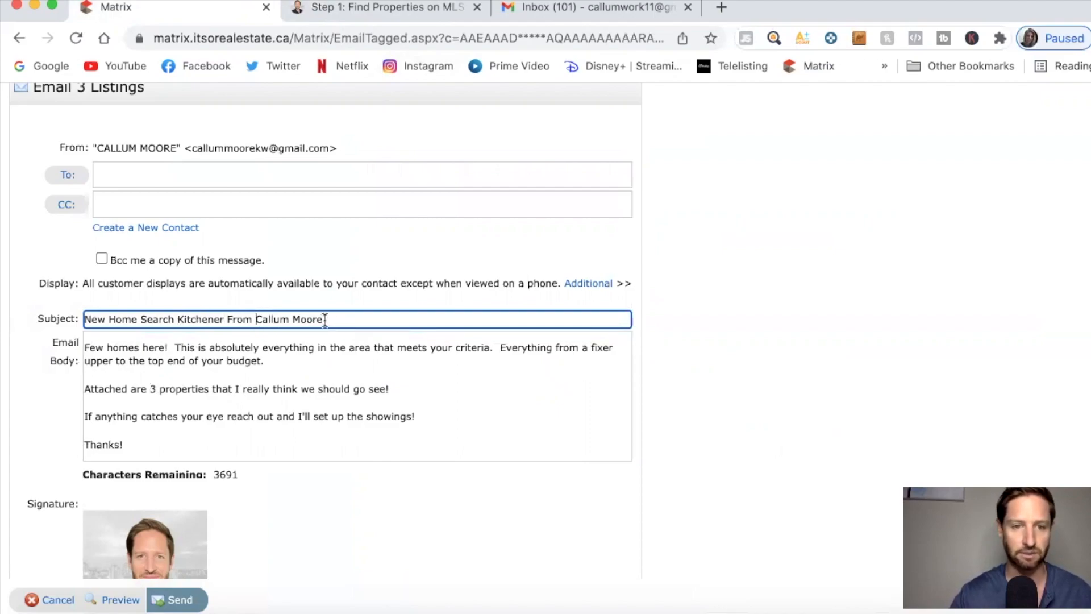
click(327, 318)
key(BackSpace)
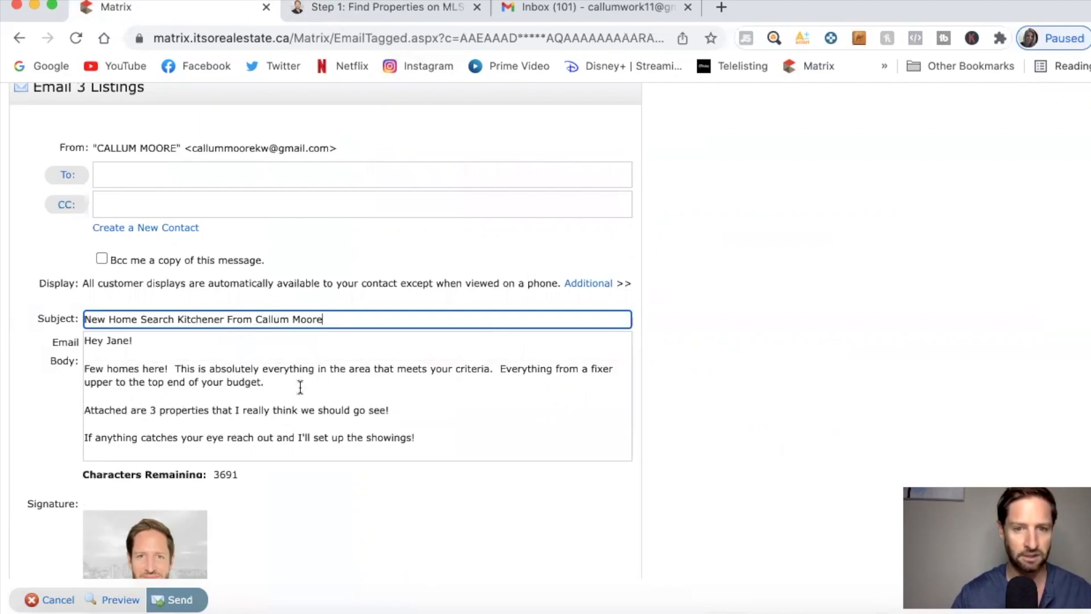
Remove the extra spaces after 'criteria.' and 'here!' in the email body.
click(498, 370)
key(BackSpace)
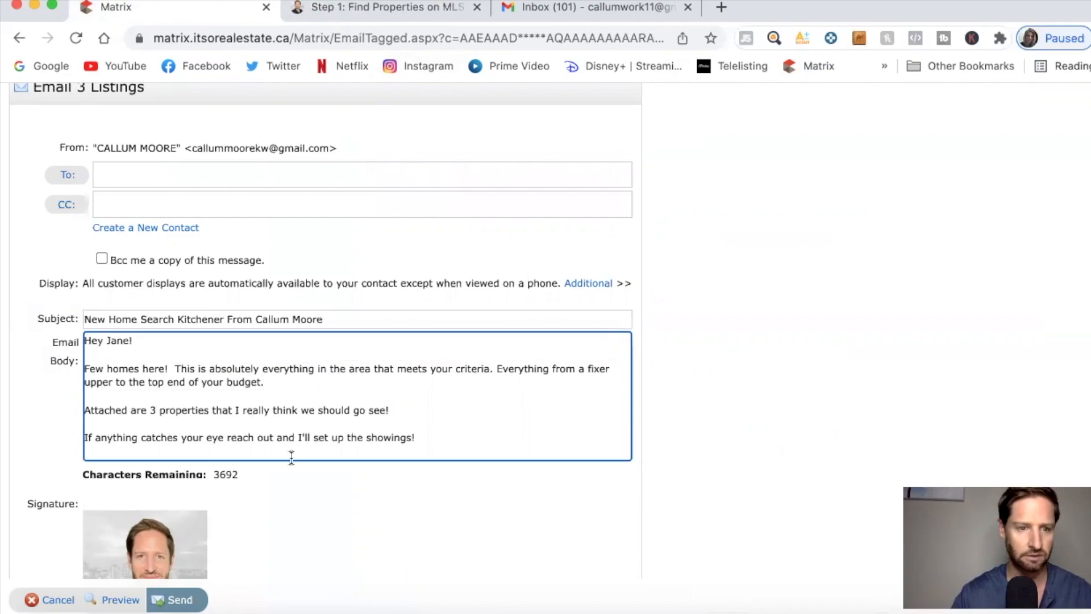
click(173, 368)
key(BackSpace)
click(215, 170)
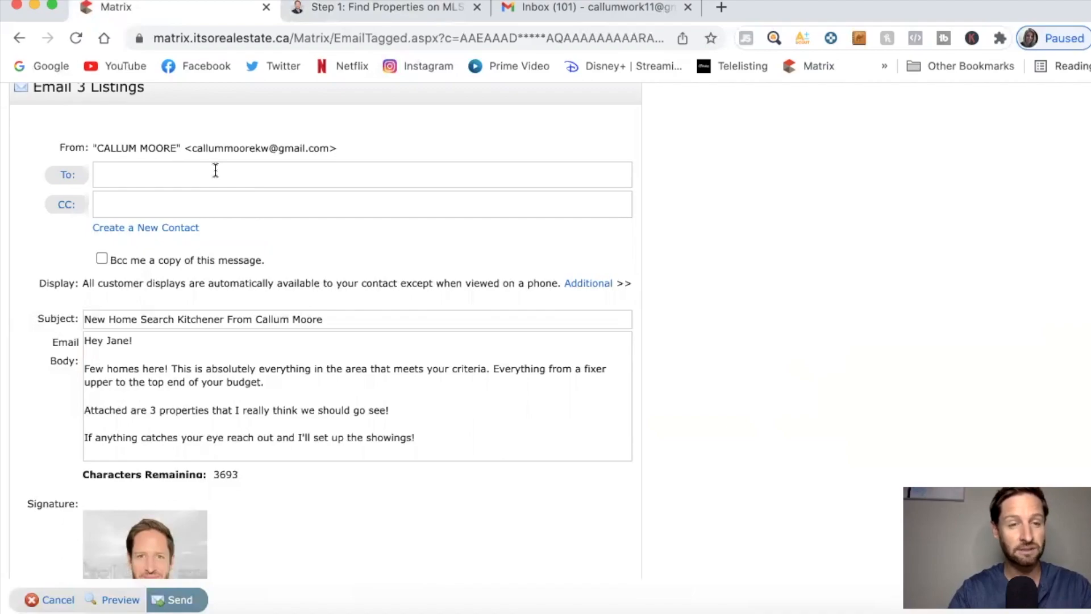
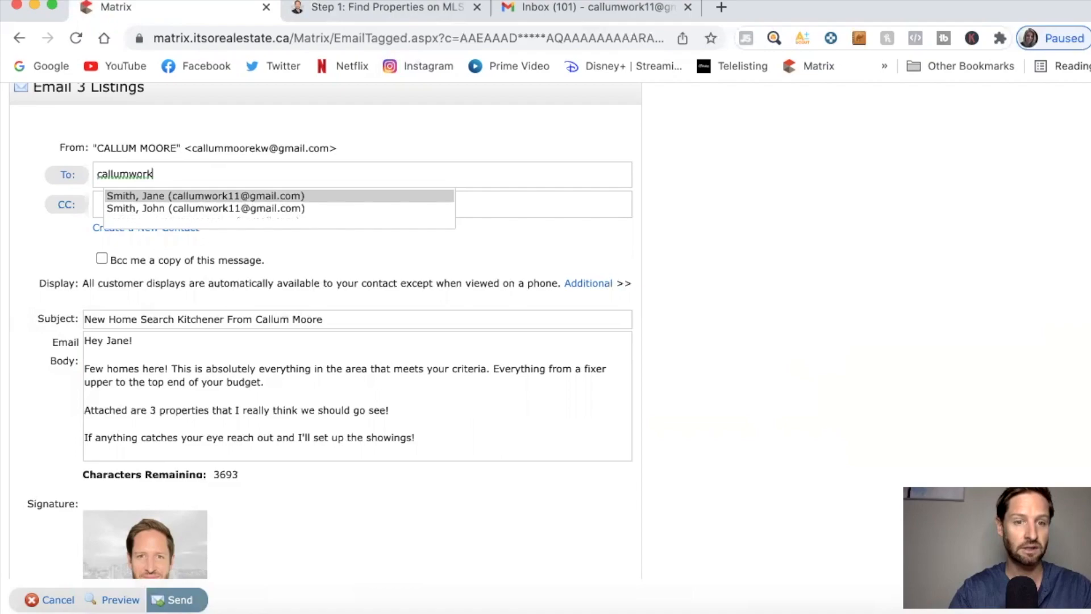
Address the email to the client's contact from autocomplete and send the three listings.
click(229, 197)
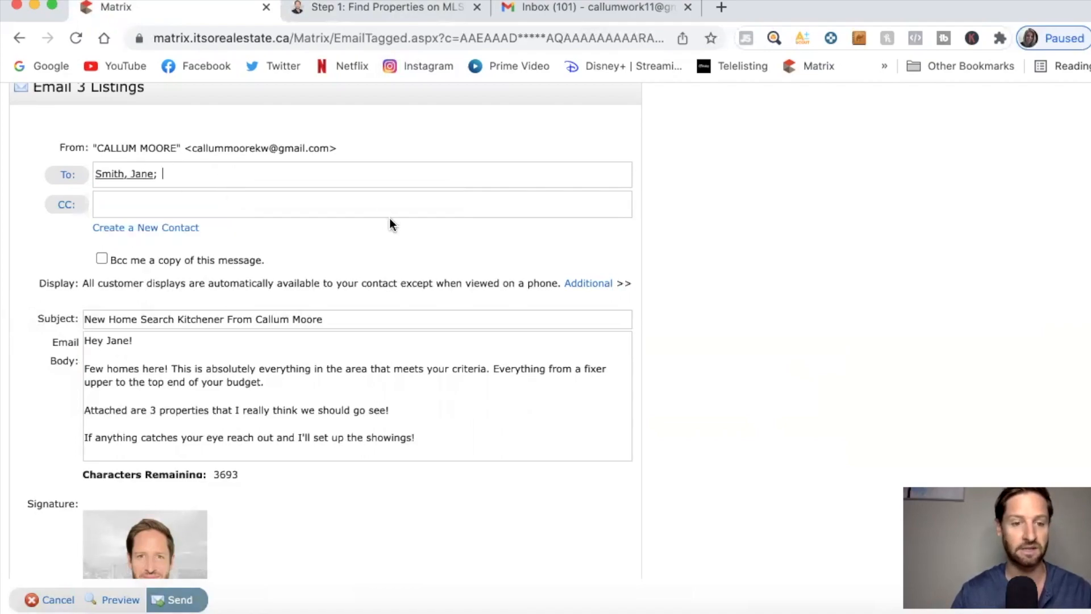
scroll(425, 445, down, 1)
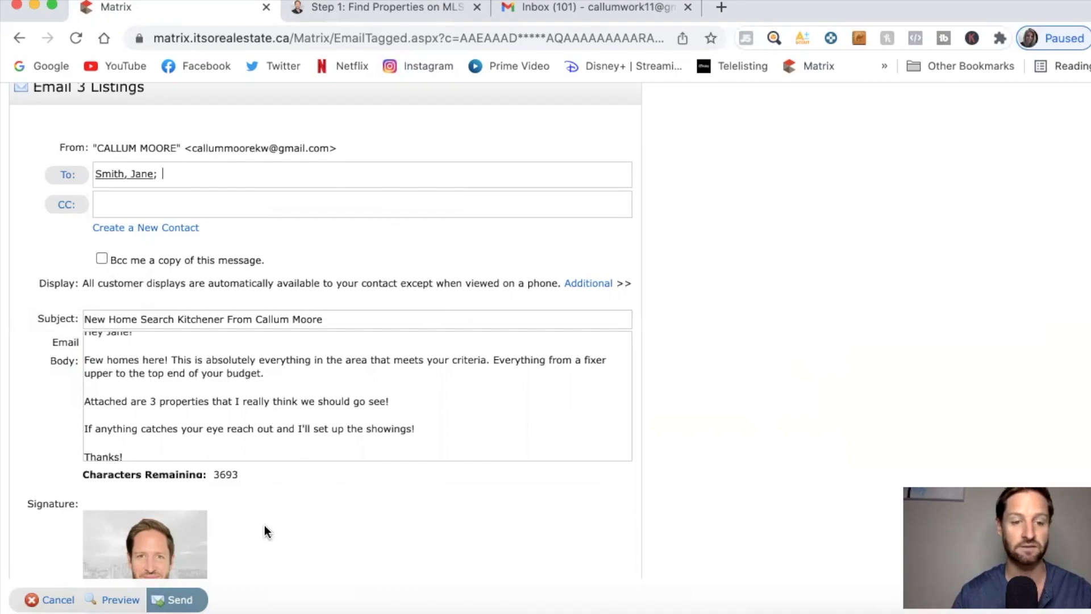
click(189, 601)
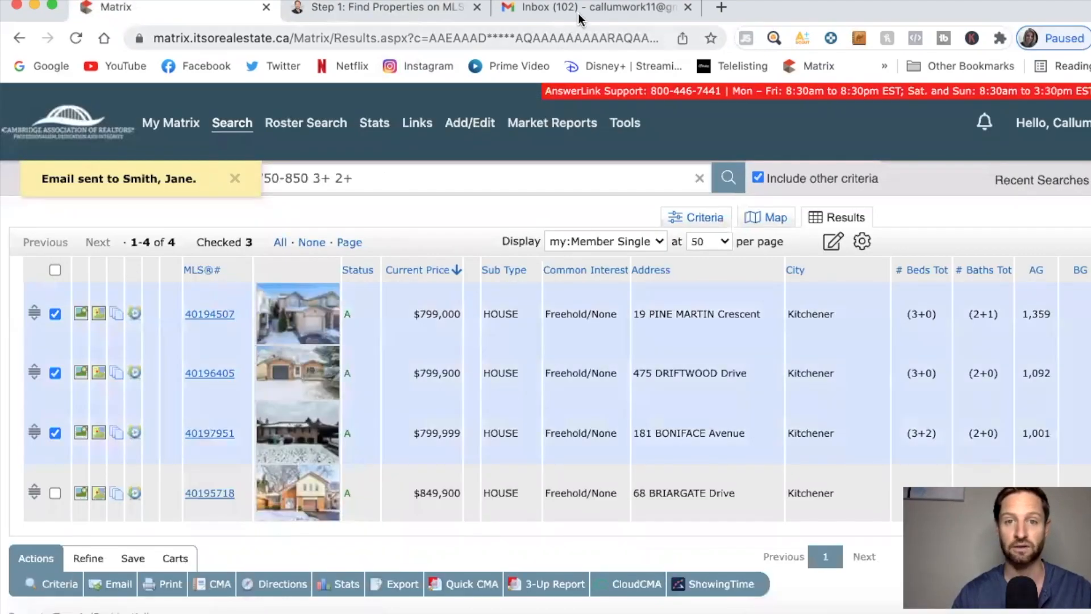
click(584, 16)
Follow the View Listing link in the received Gmail email to the listings.
scroll(388, 379, down, 2)
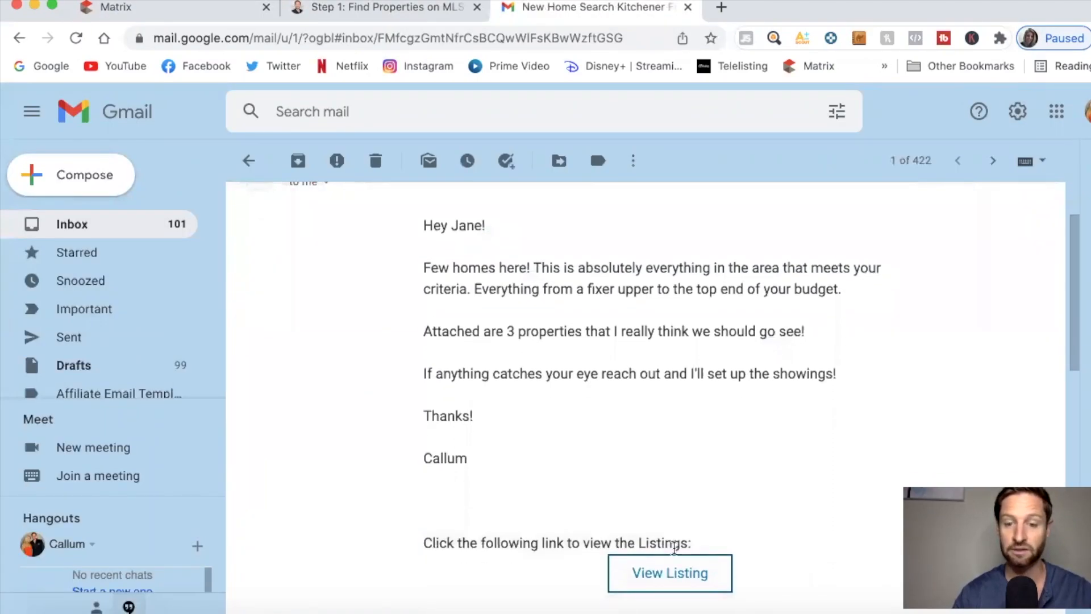
click(671, 572)
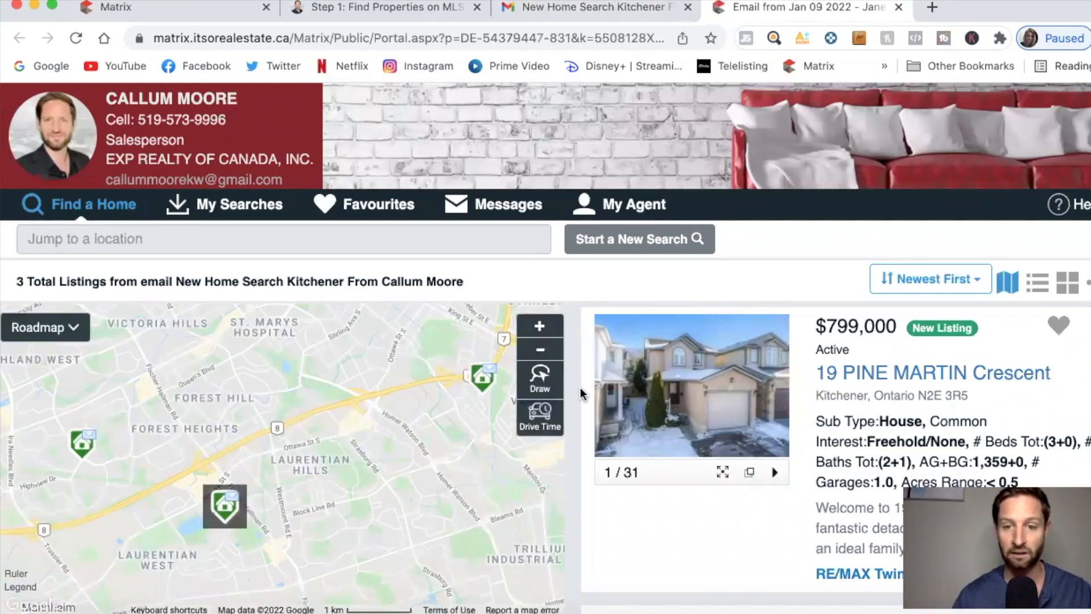
scroll(581, 392, down, 5)
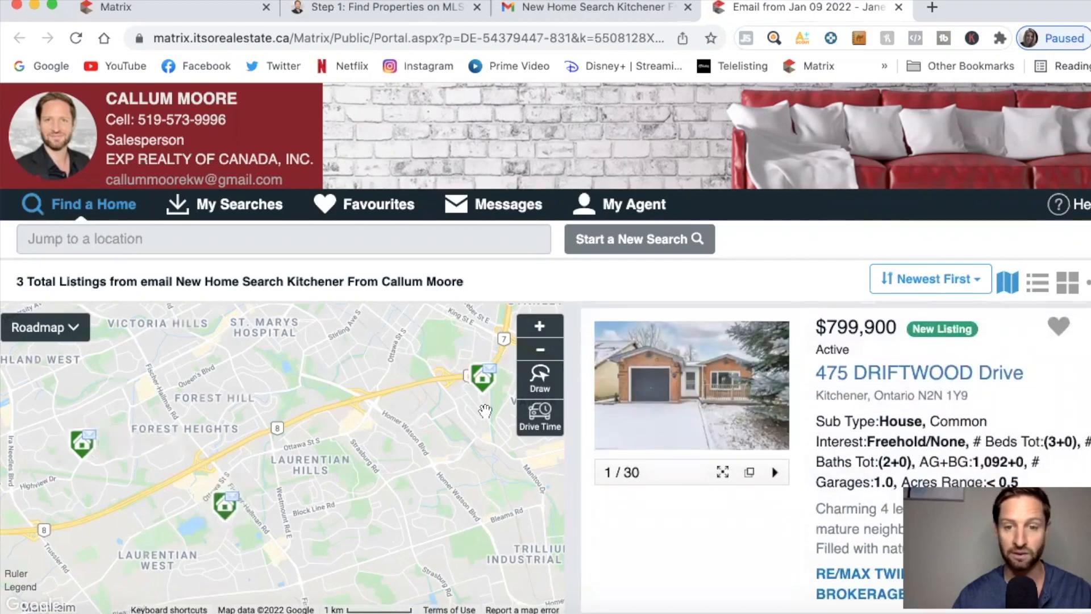
scroll(585, 434, down, 1)
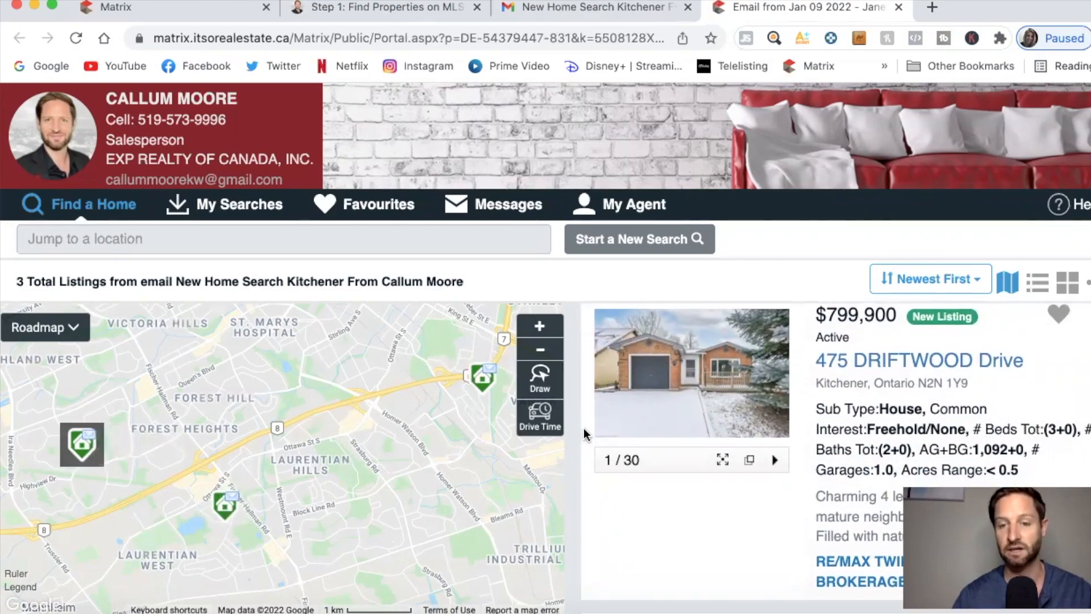
scroll(585, 435, down, 1)
scroll(586, 435, up, 2)
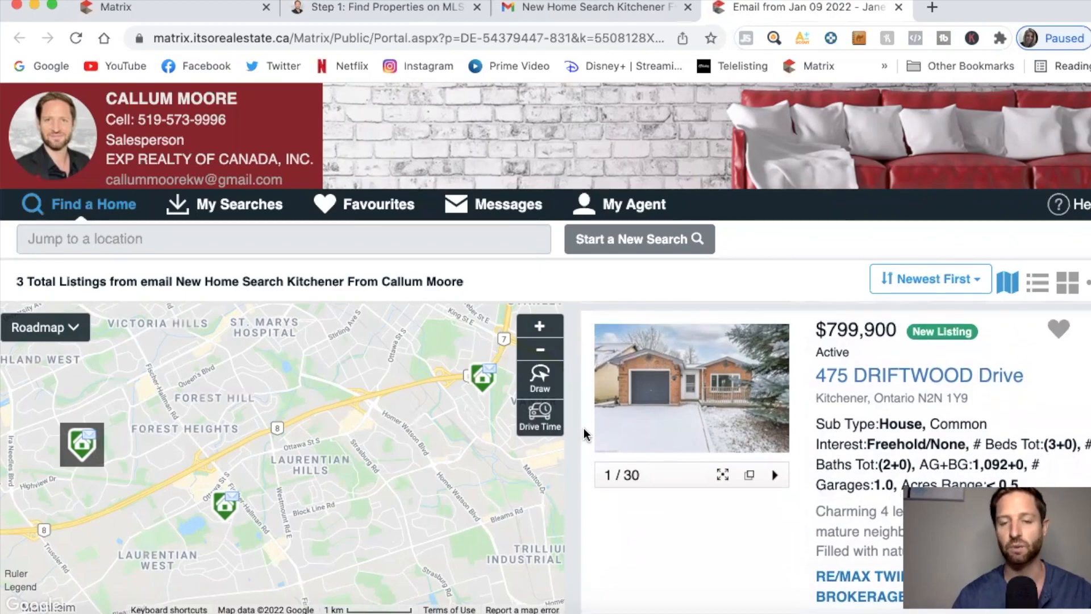
scroll(586, 435, down, 2)
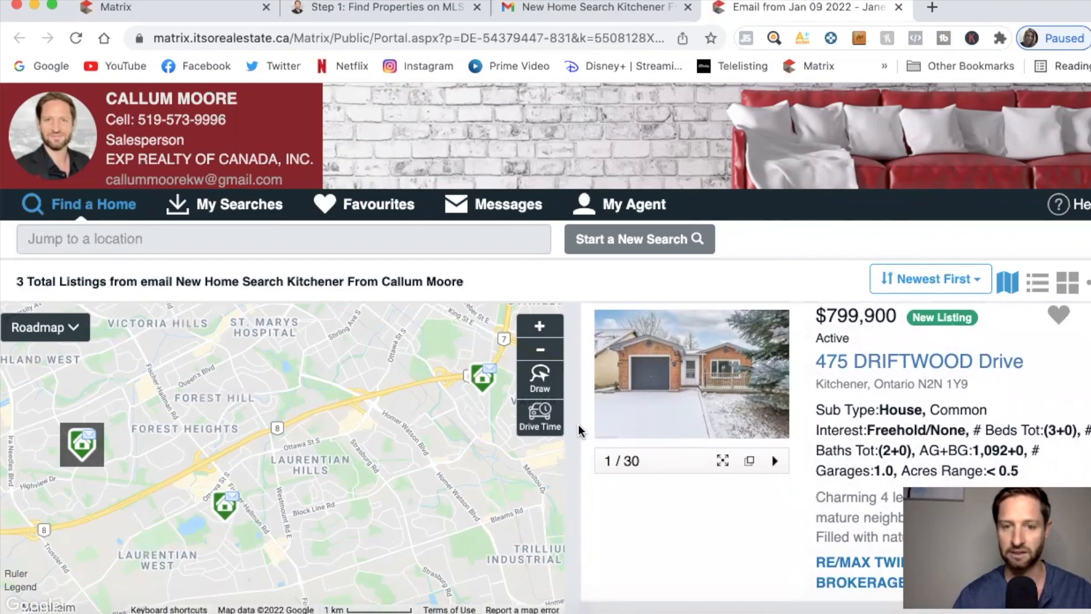
scroll(585, 435, down, 5)
scroll(581, 435, down, 3)
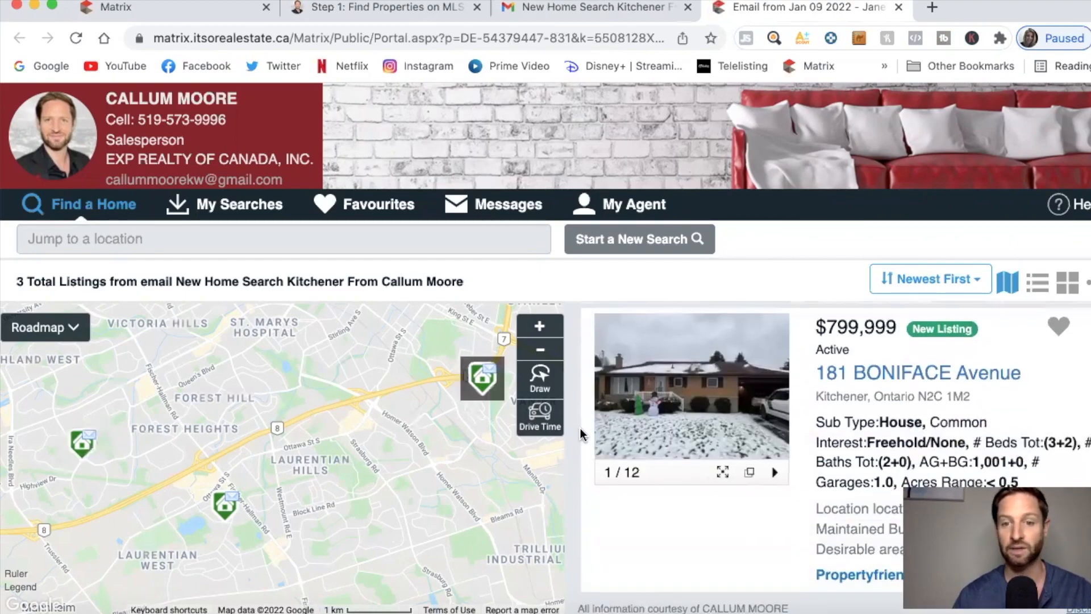